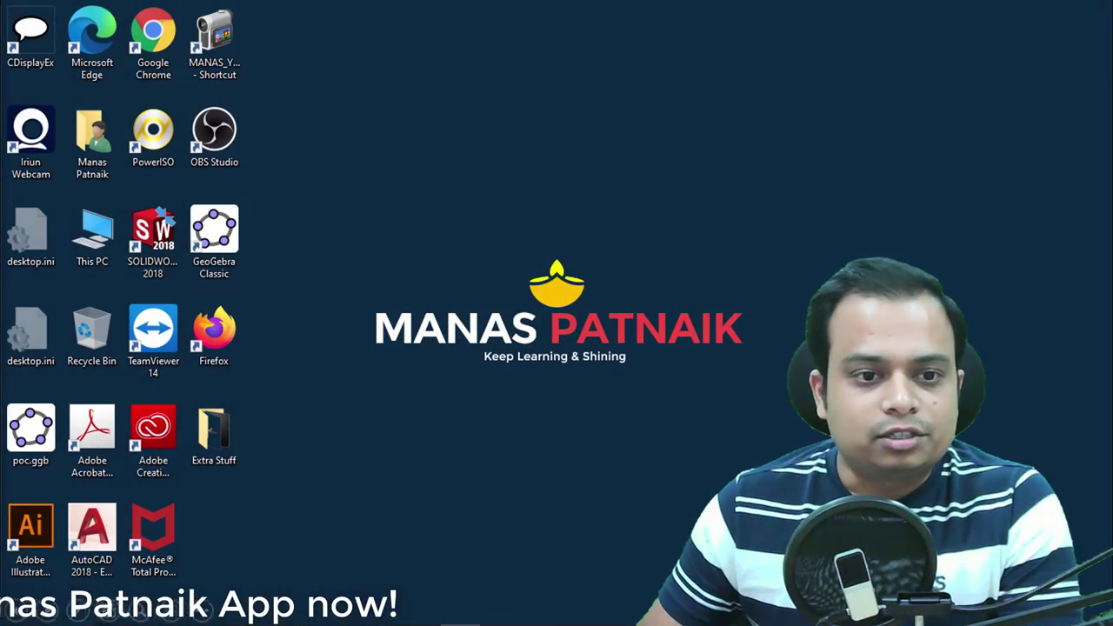
Launch AutoCAD 2018, open a blank Drawing1, then close it back to the Start page
click(91, 529)
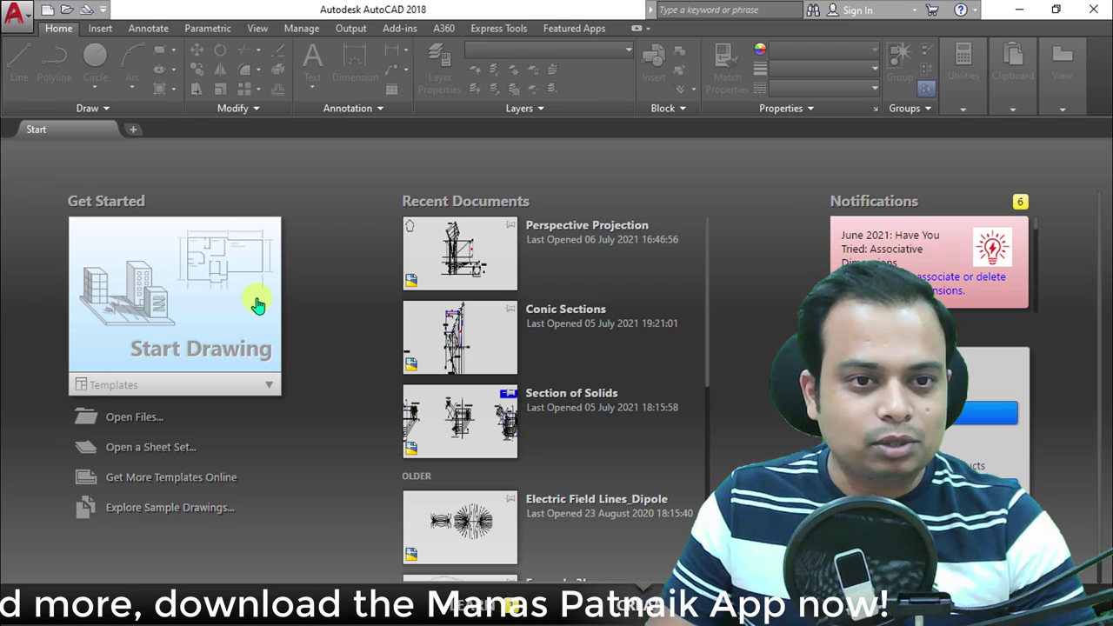
click(257, 304)
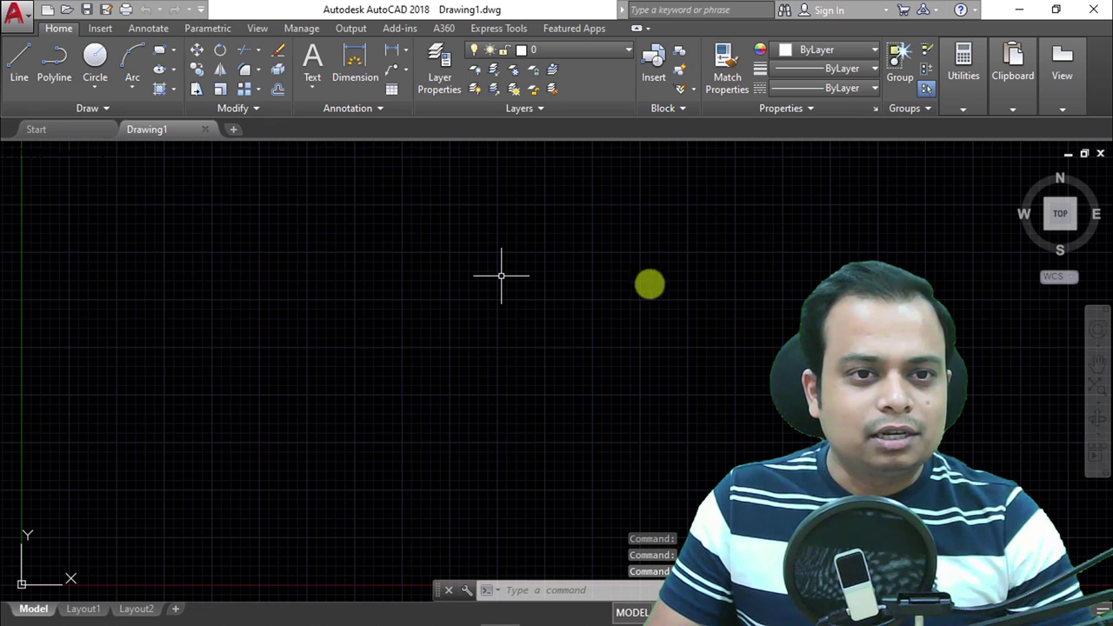
click(206, 130)
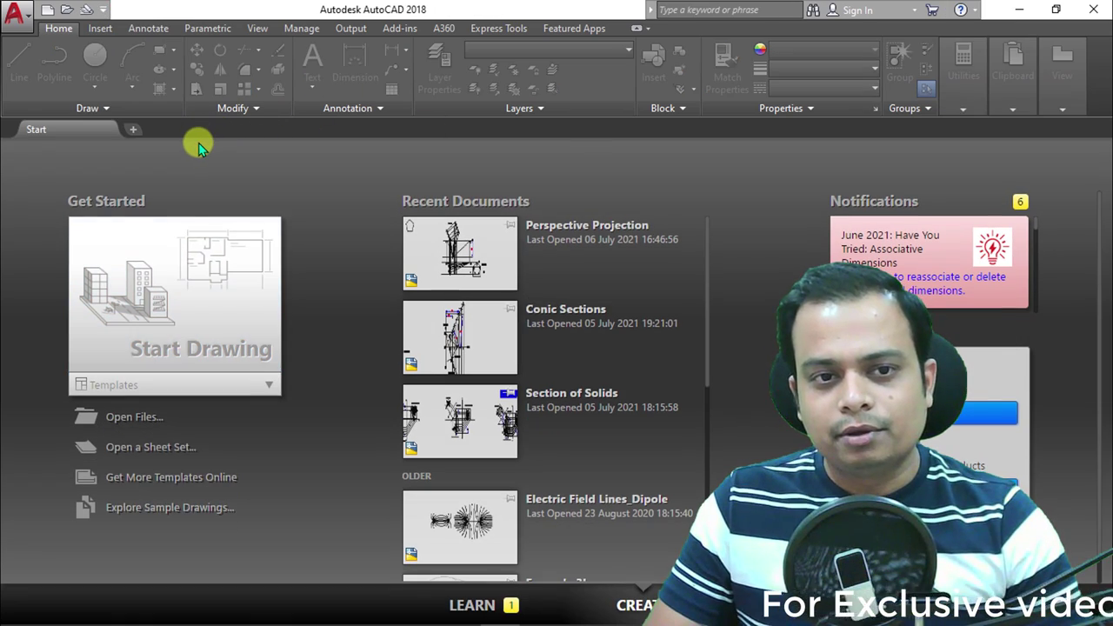
click(268, 388)
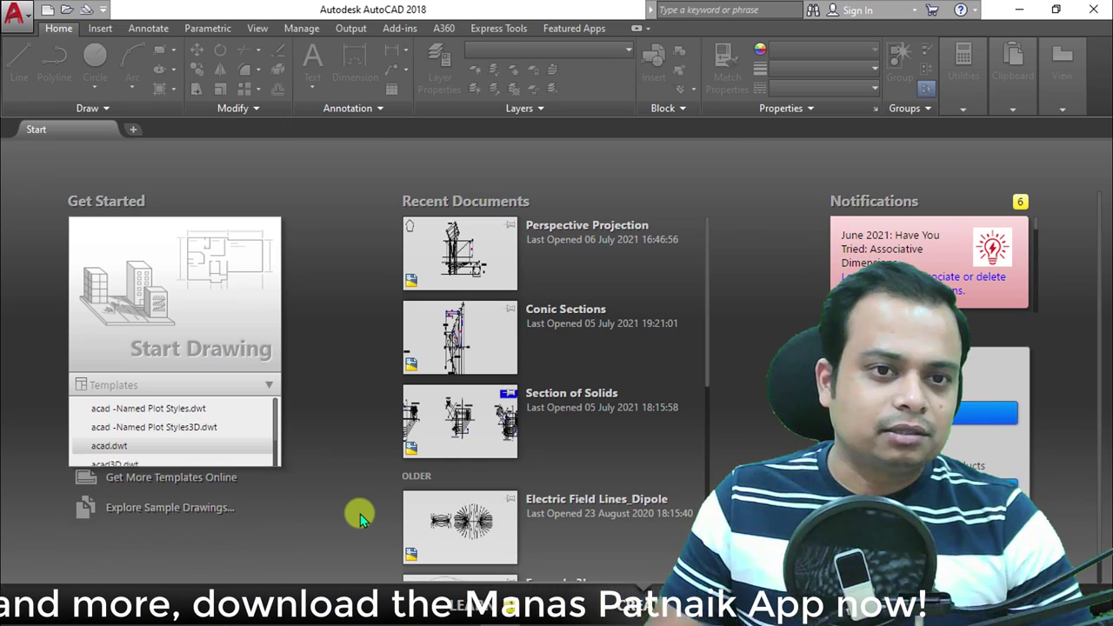
click(272, 388)
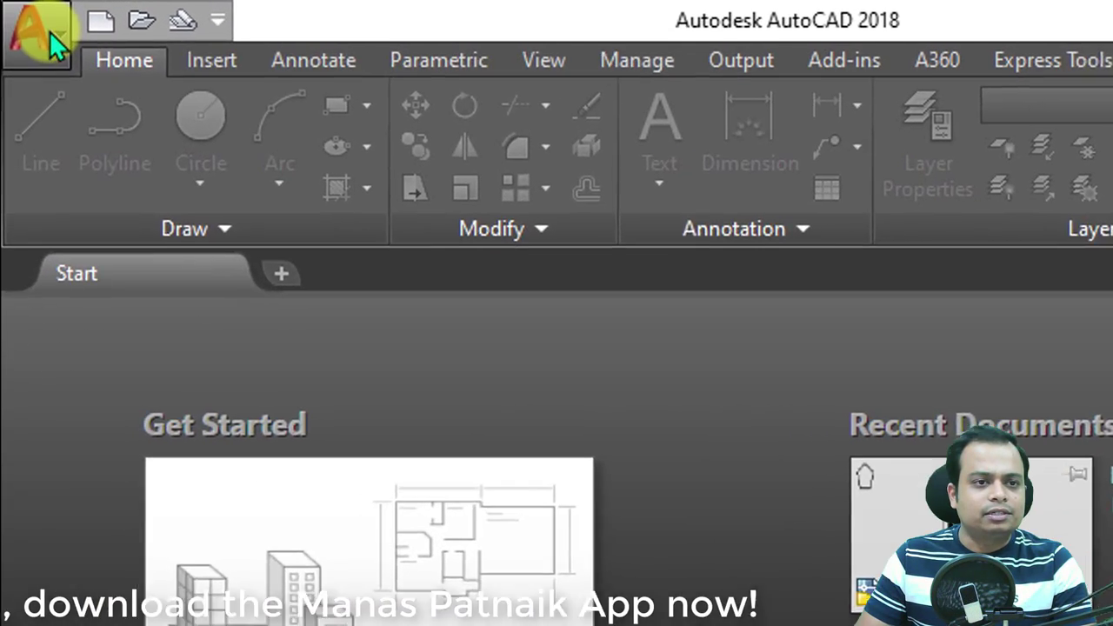
click(34, 35)
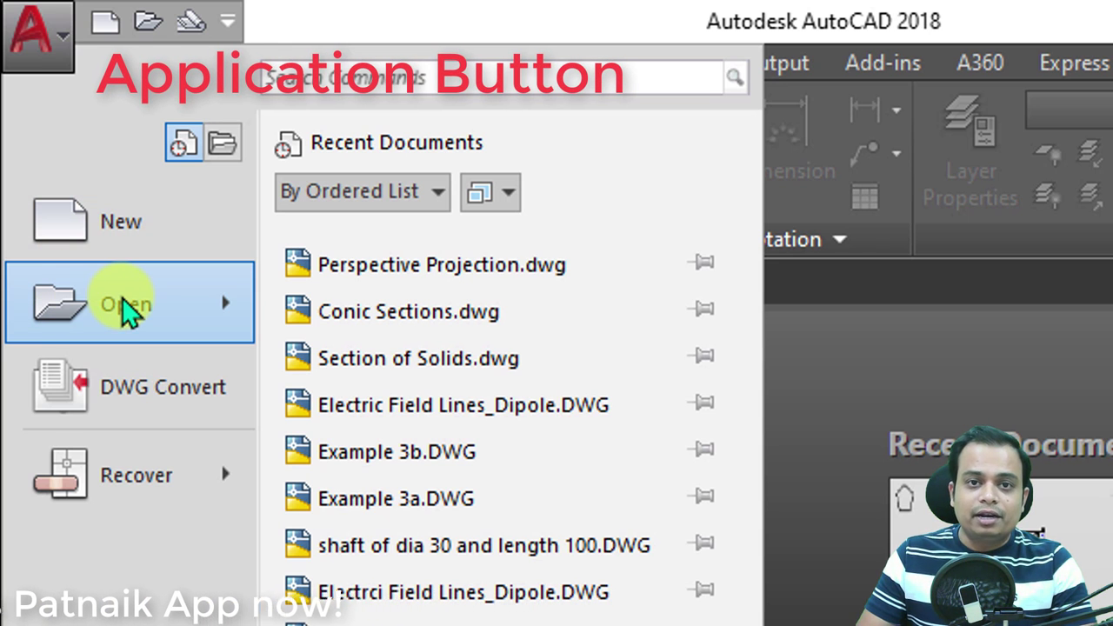
mouse_move(124, 309)
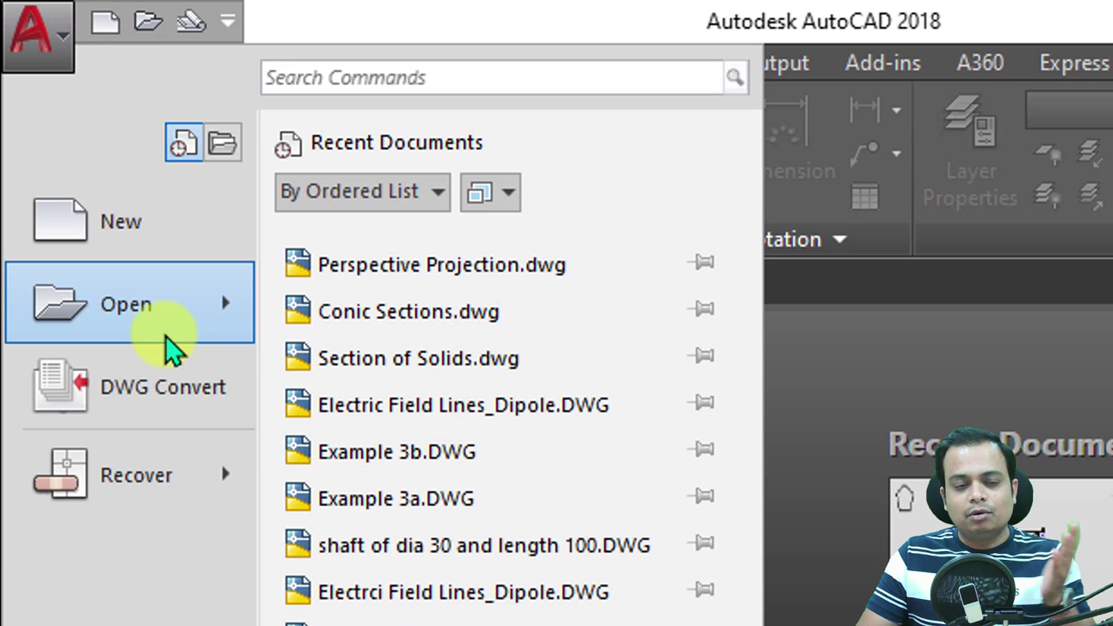
mouse_move(172, 348)
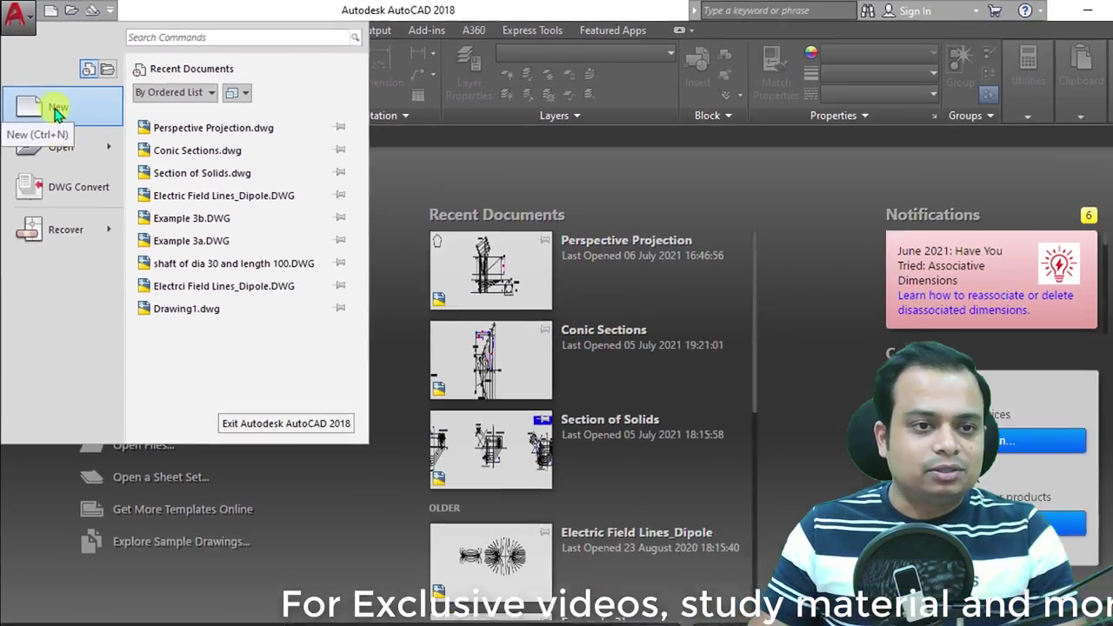
click(361, 488)
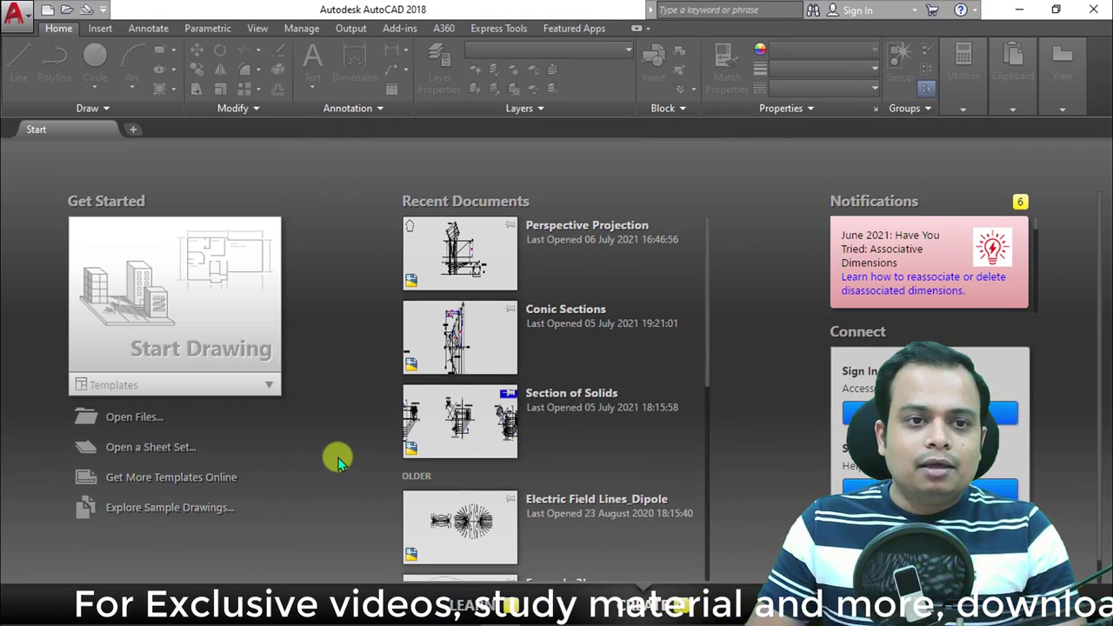
Create a new blank Drawing2.dwg from the Start Drawing tile
click(246, 349)
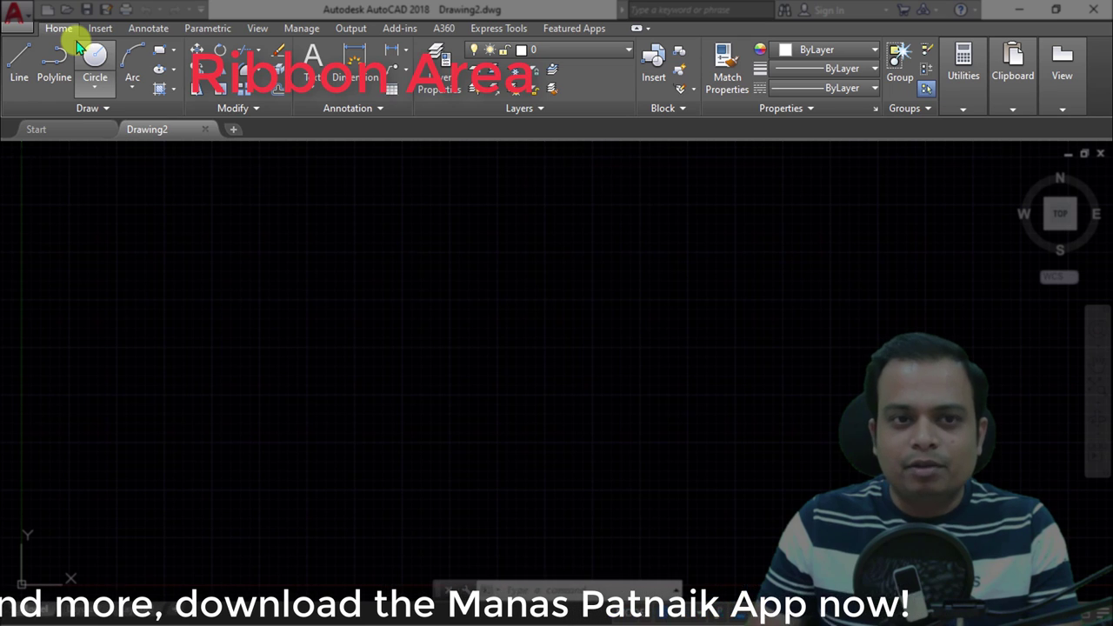
click(100, 28)
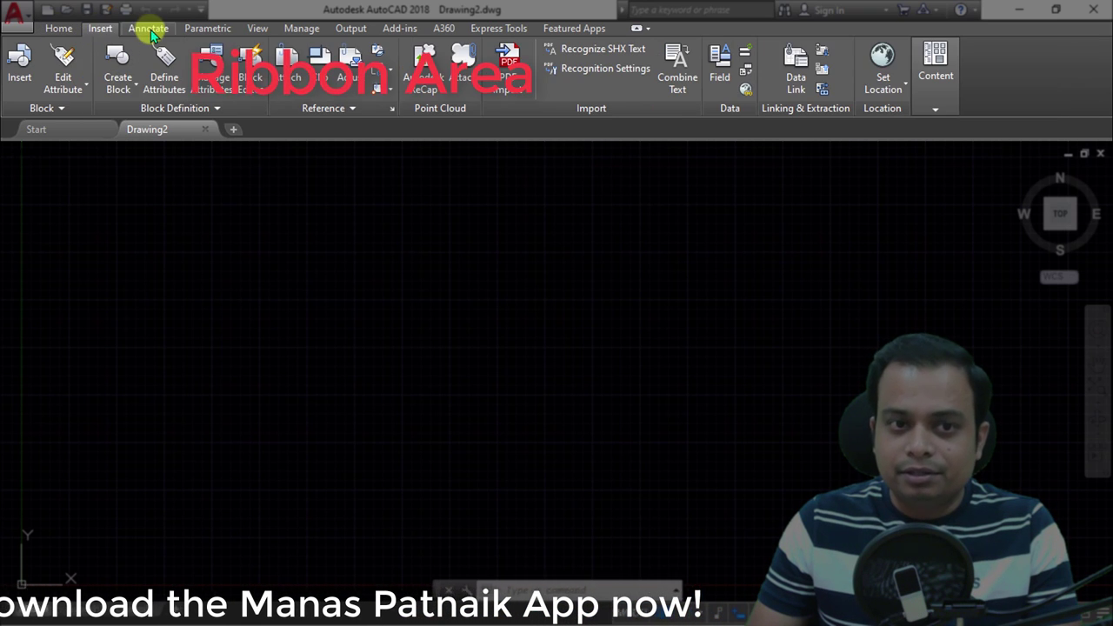
click(148, 28)
click(207, 28)
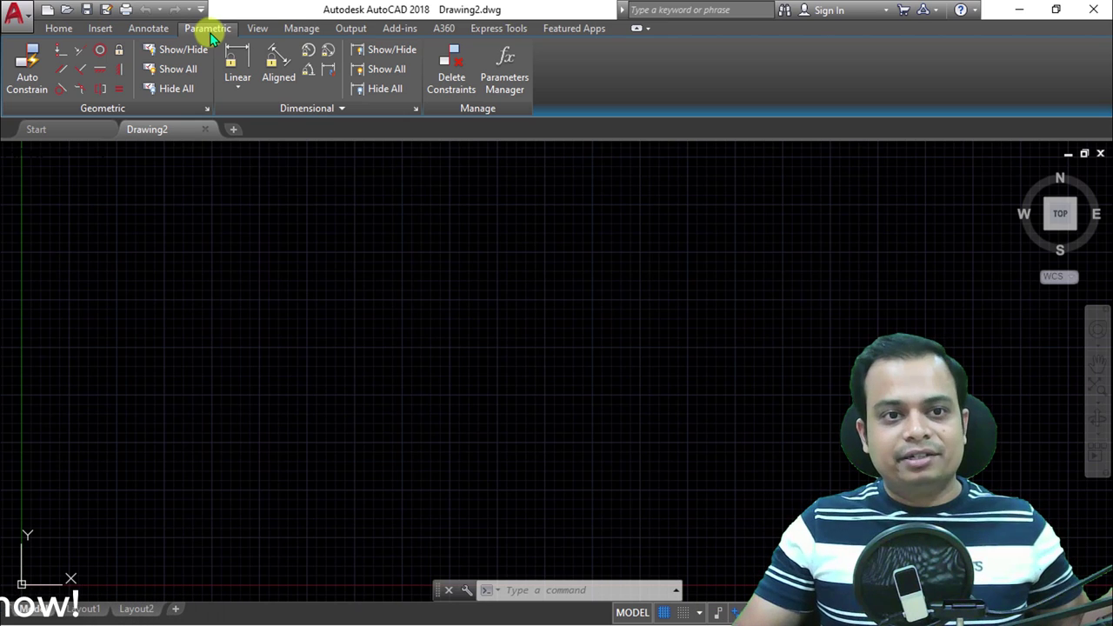
click(146, 30)
click(100, 32)
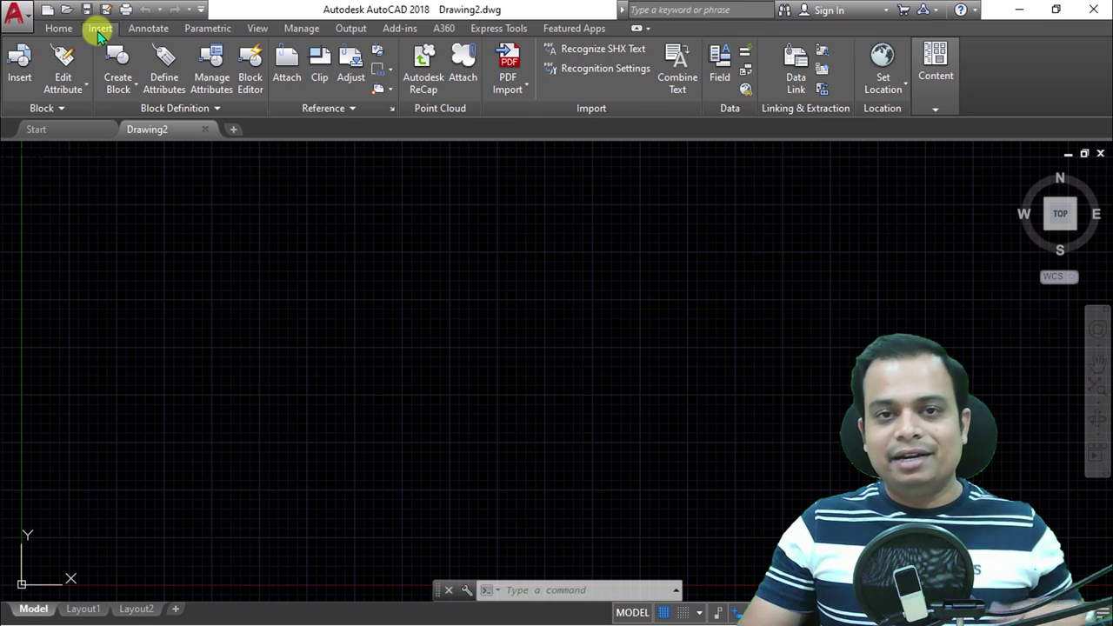
click(61, 30)
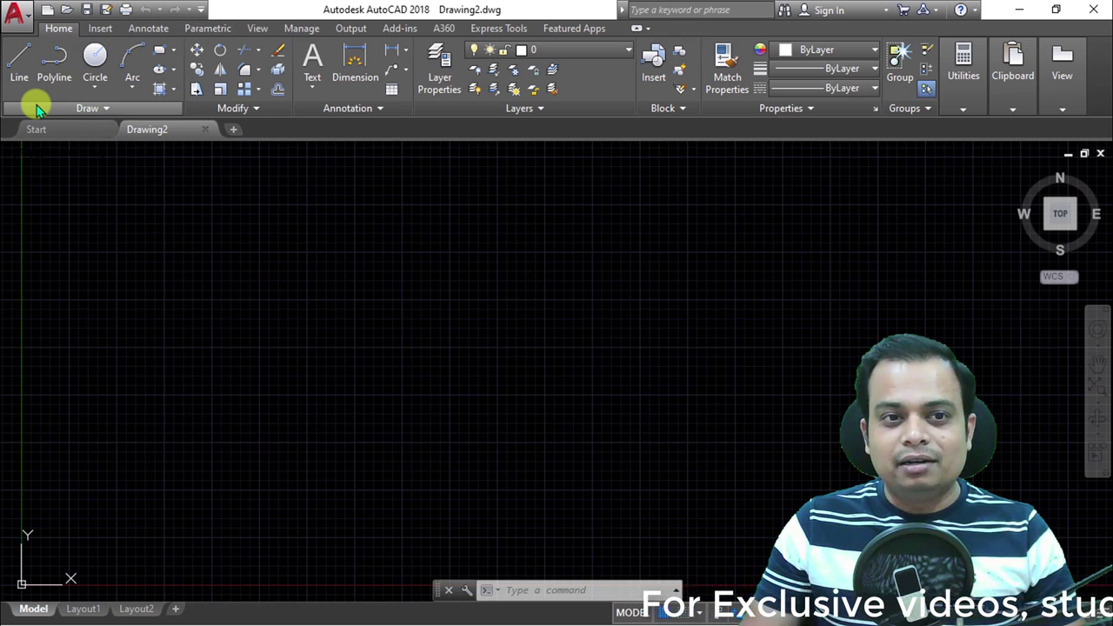
click(17, 61)
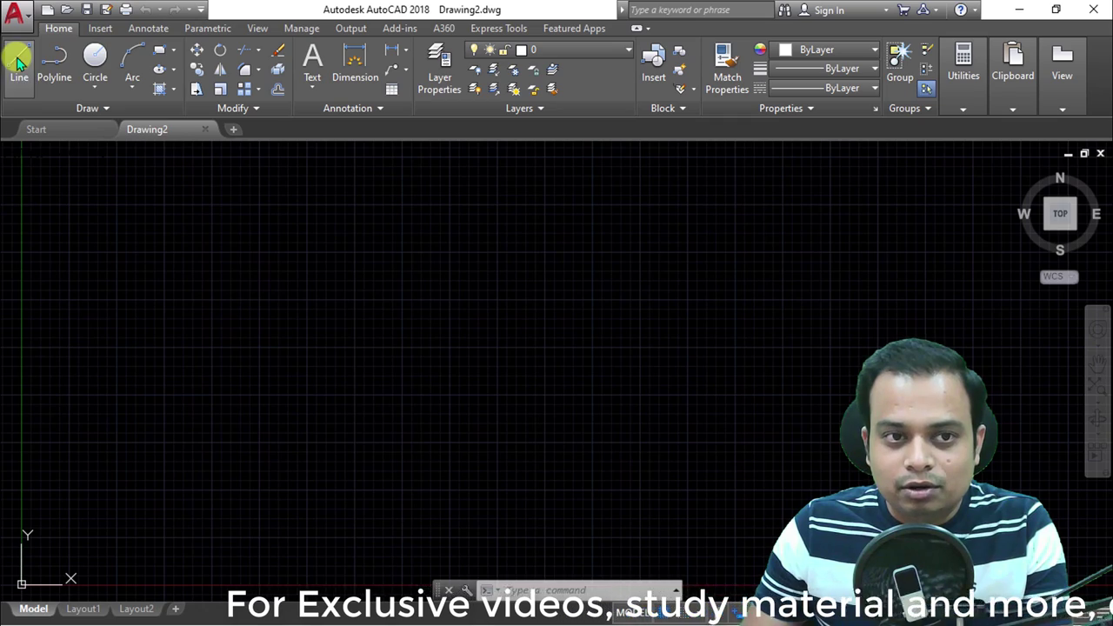
click(341, 374)
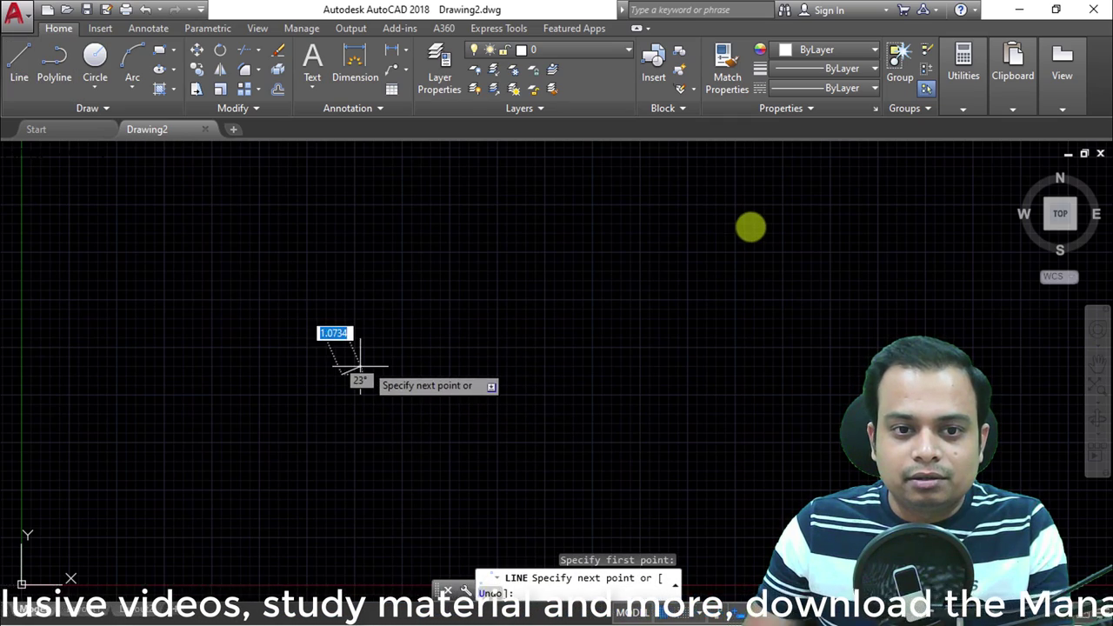
click(748, 227)
click(798, 432)
click(887, 359)
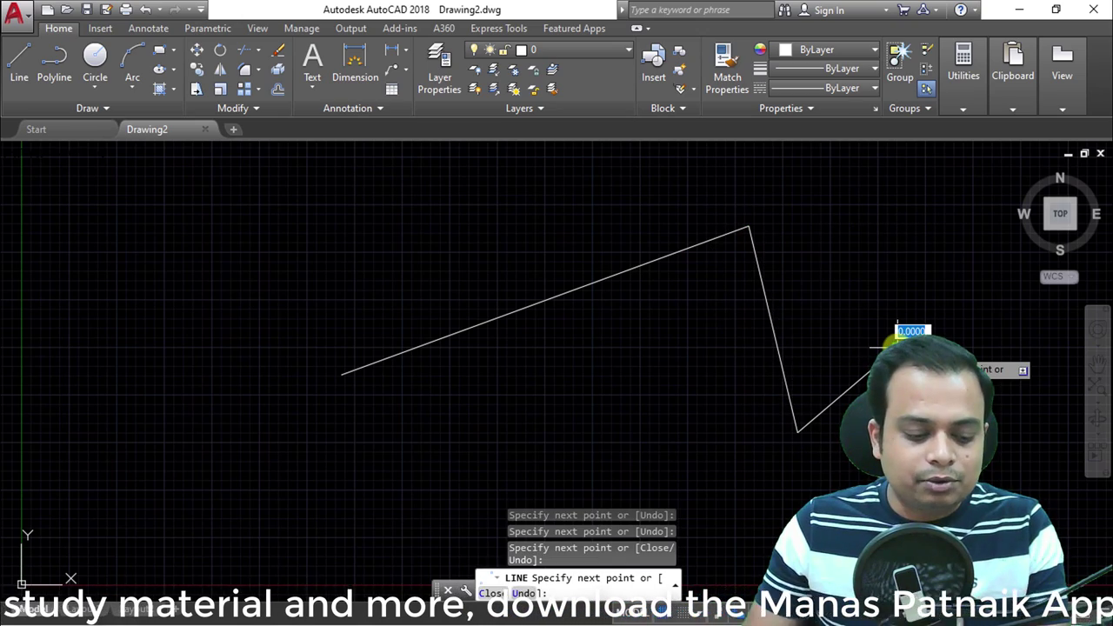
key(Escape)
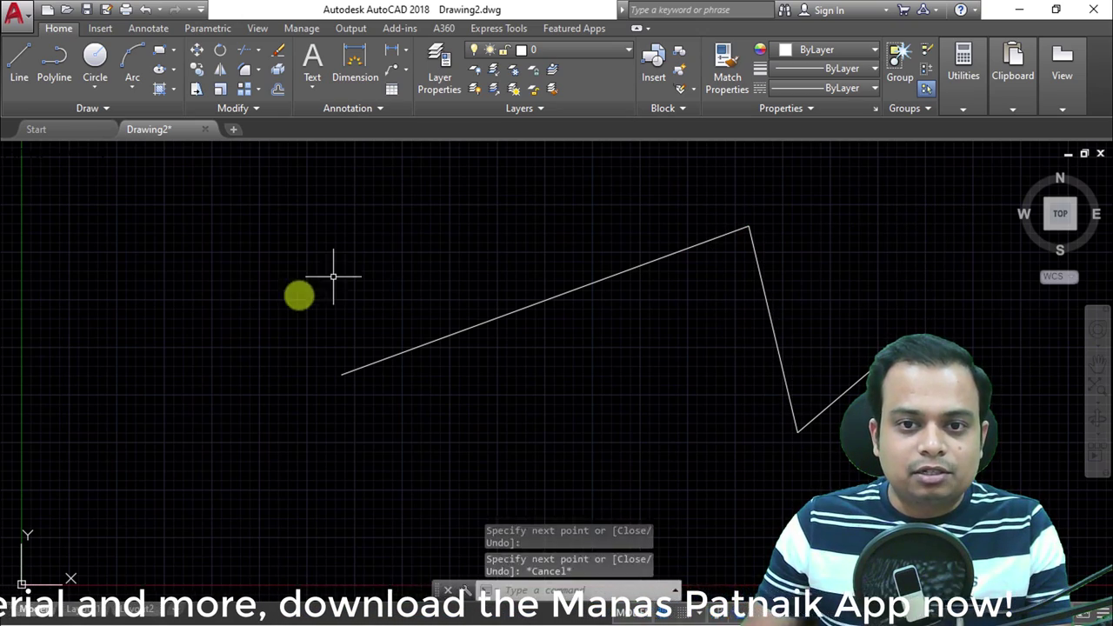
mouse_move(336, 269)
mouse_down()
mouse_move(254, 347)
mouse_move(409, 461)
mouse_up()
click(961, 479)
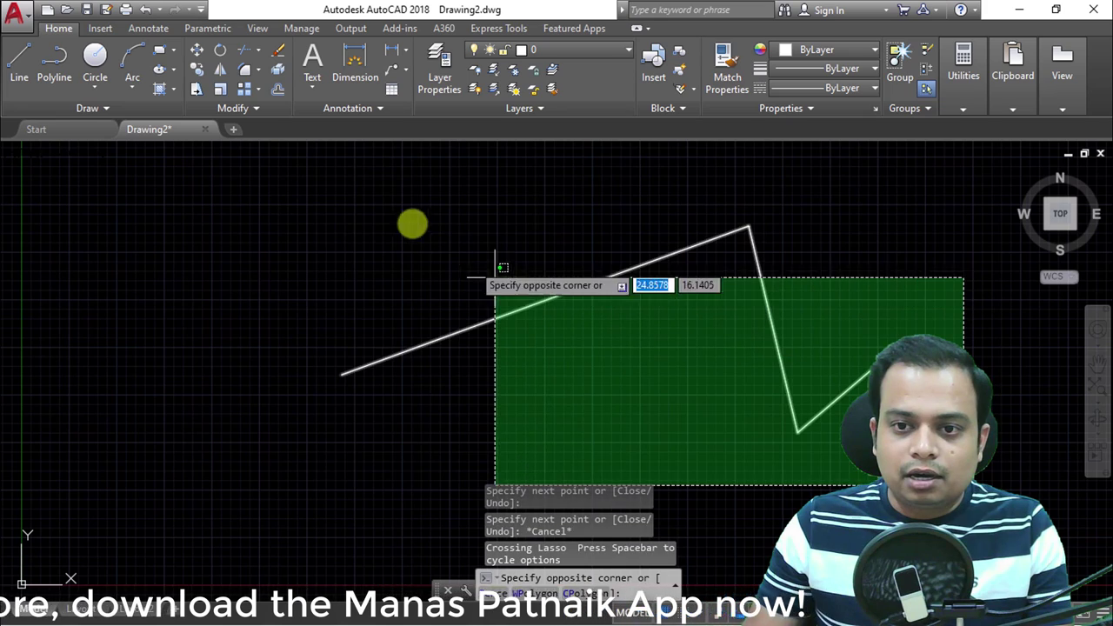
click(313, 162)
key(Delete)
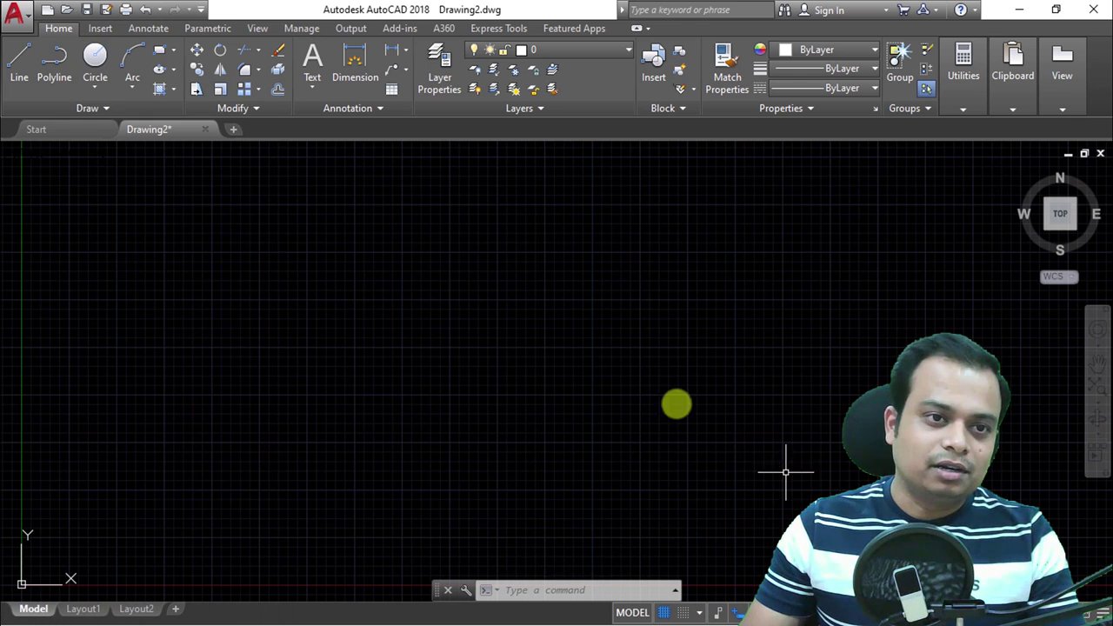
click(93, 87)
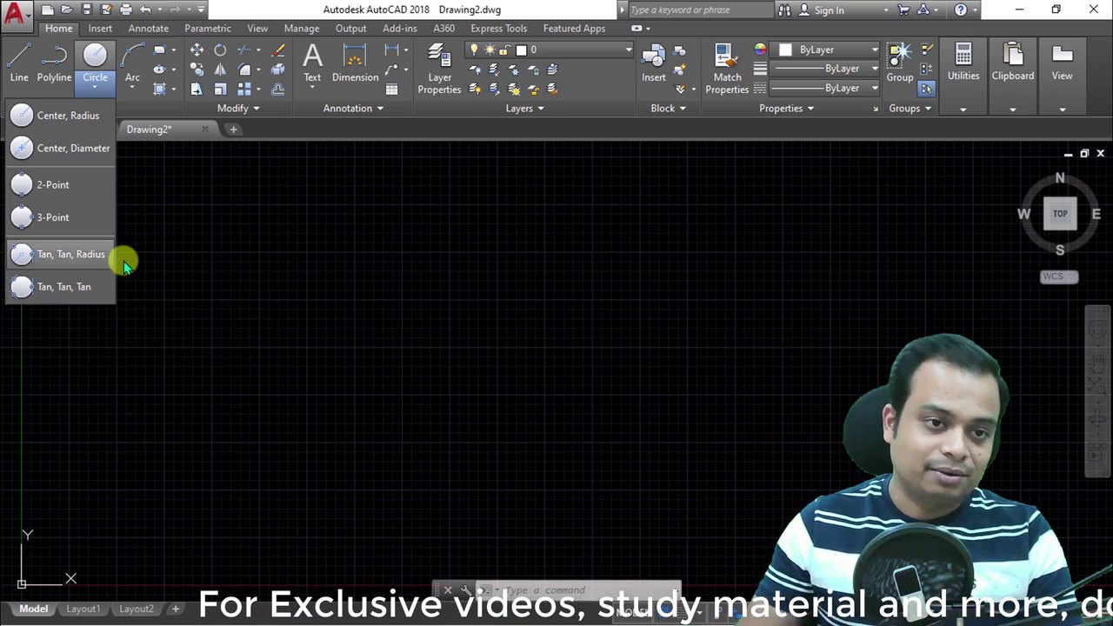
click(54, 115)
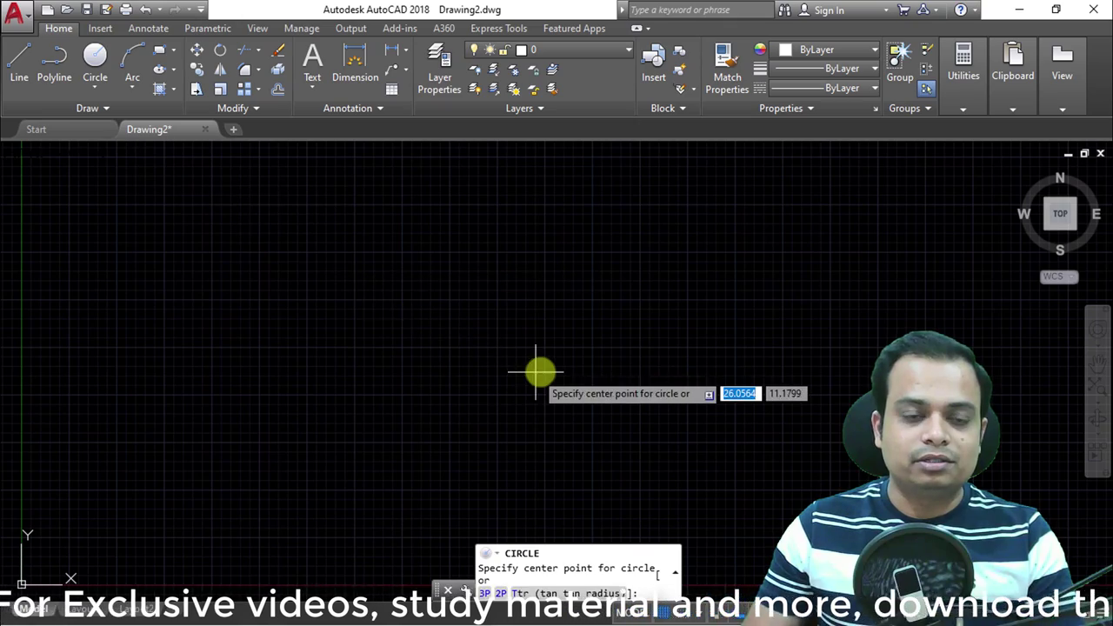
click(470, 356)
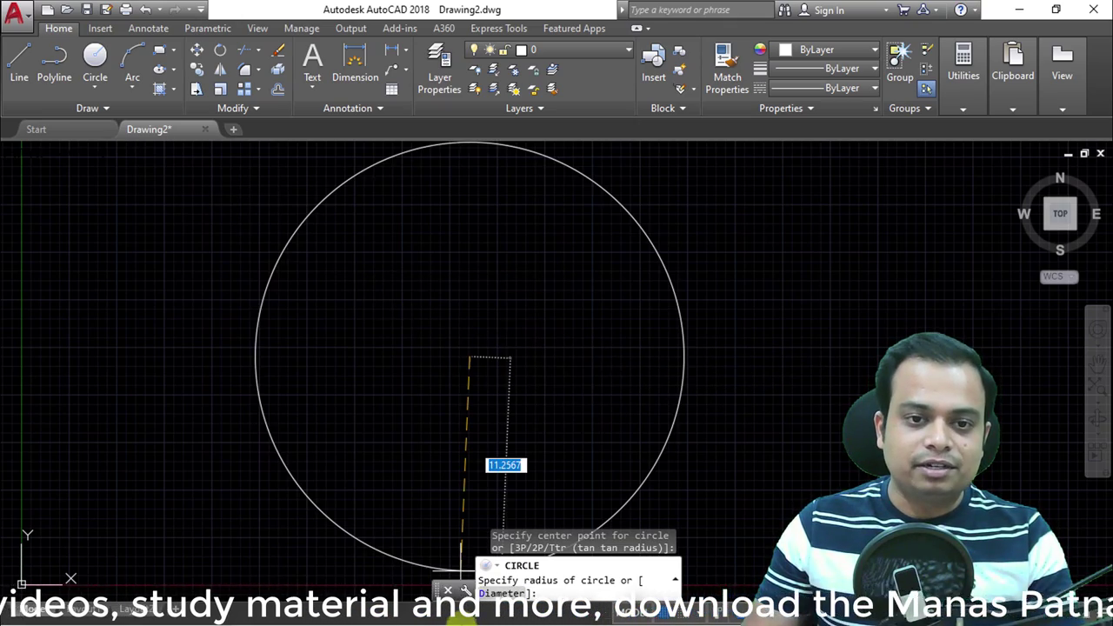
click(646, 356)
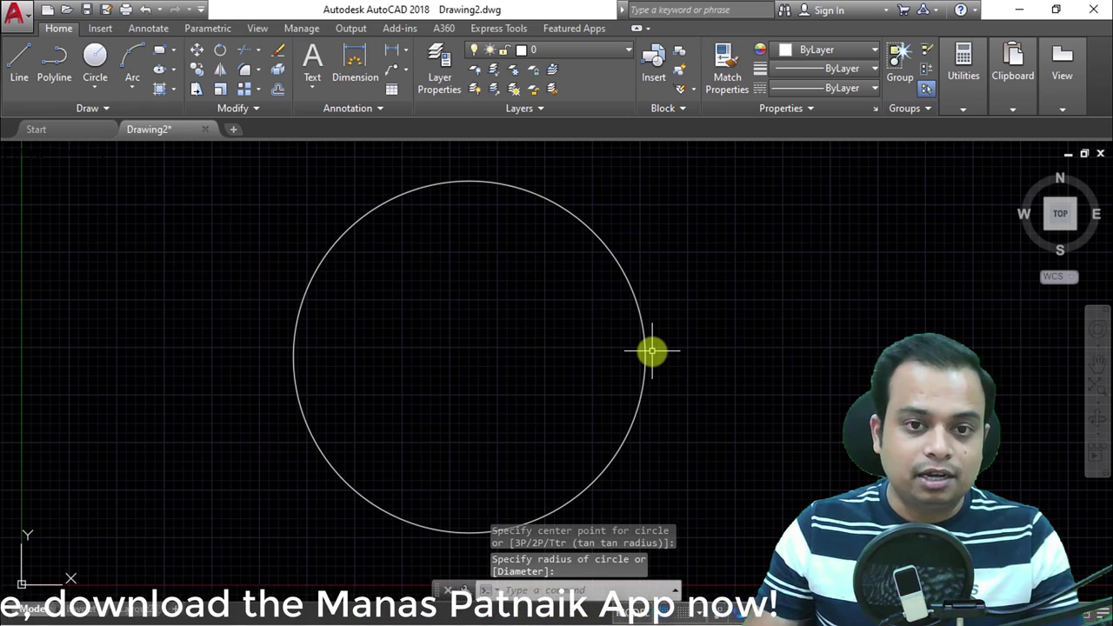
click(644, 340)
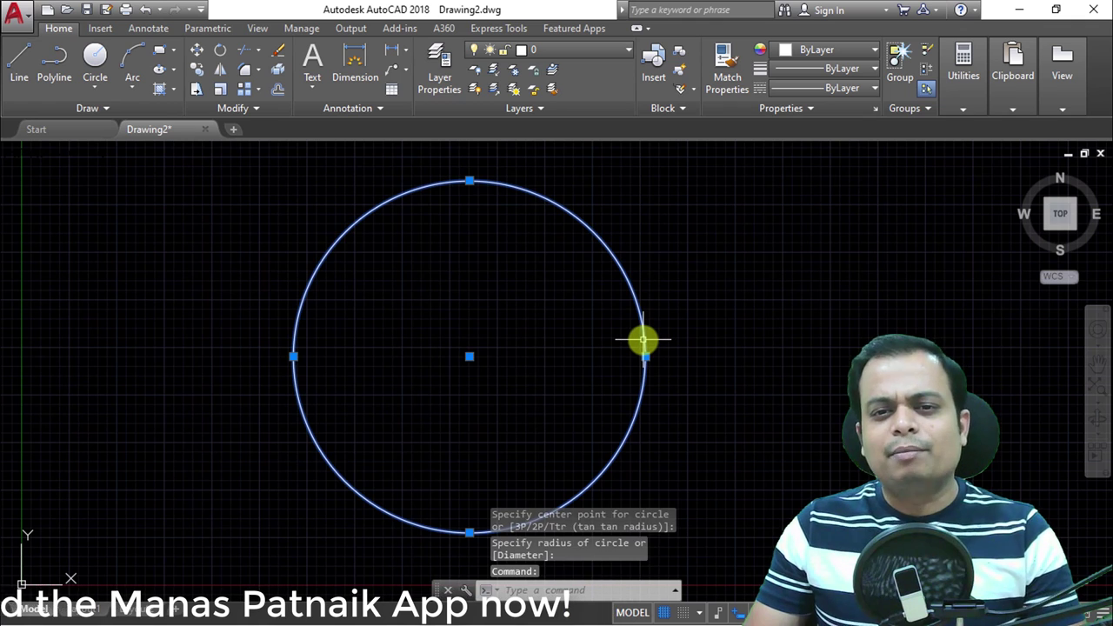
key(Delete)
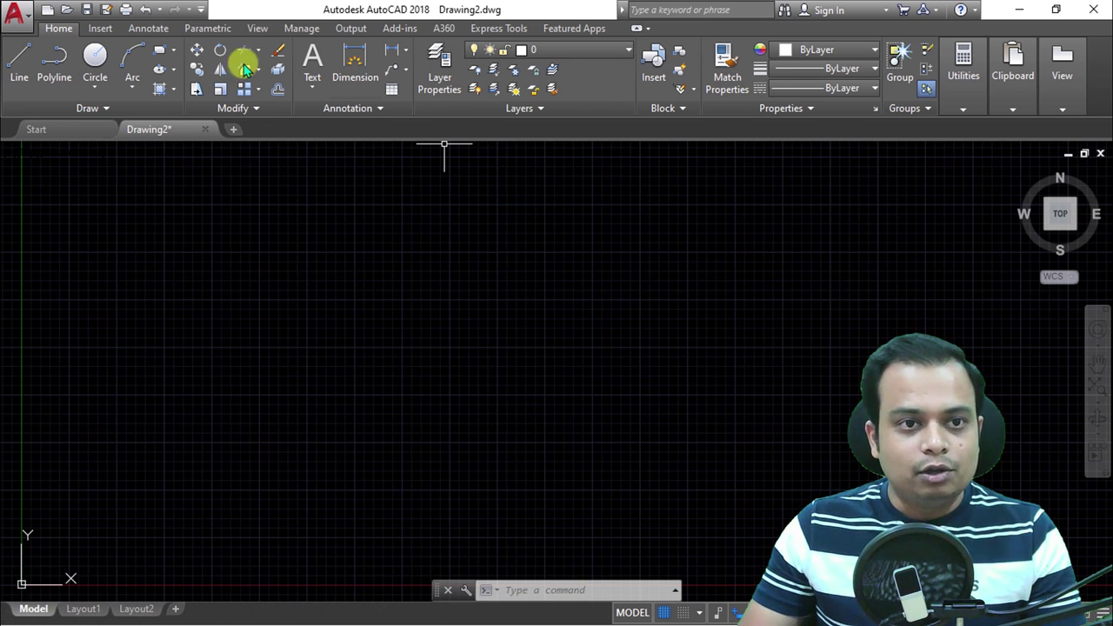
Show the Insert and Parametric ribbon tabs, then visit the Start page and return to Drawing2
click(100, 27)
click(202, 28)
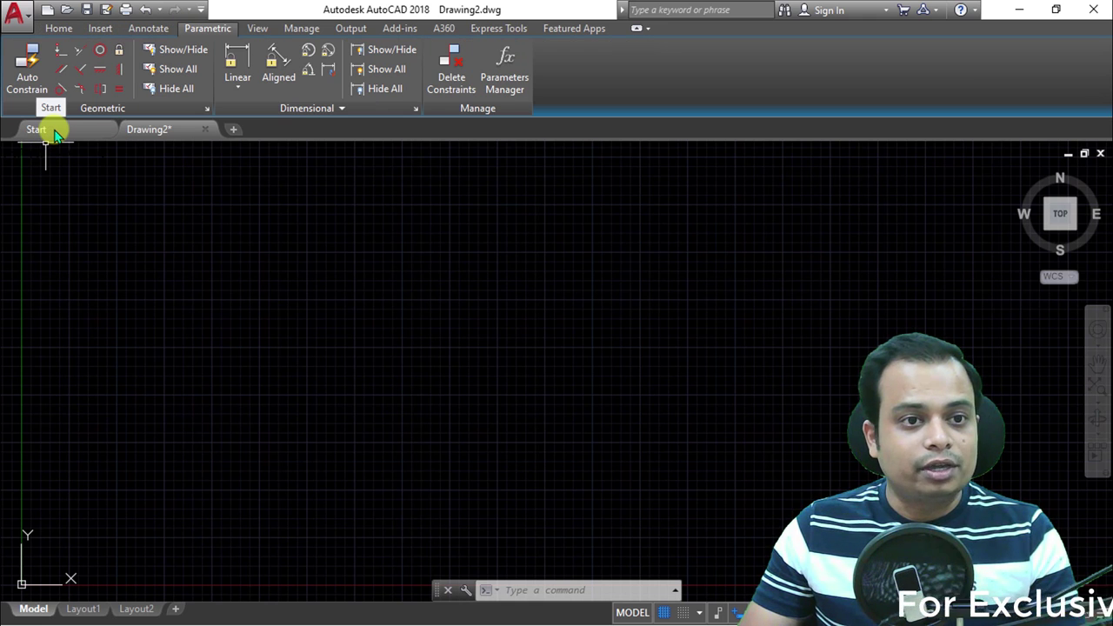
click(54, 130)
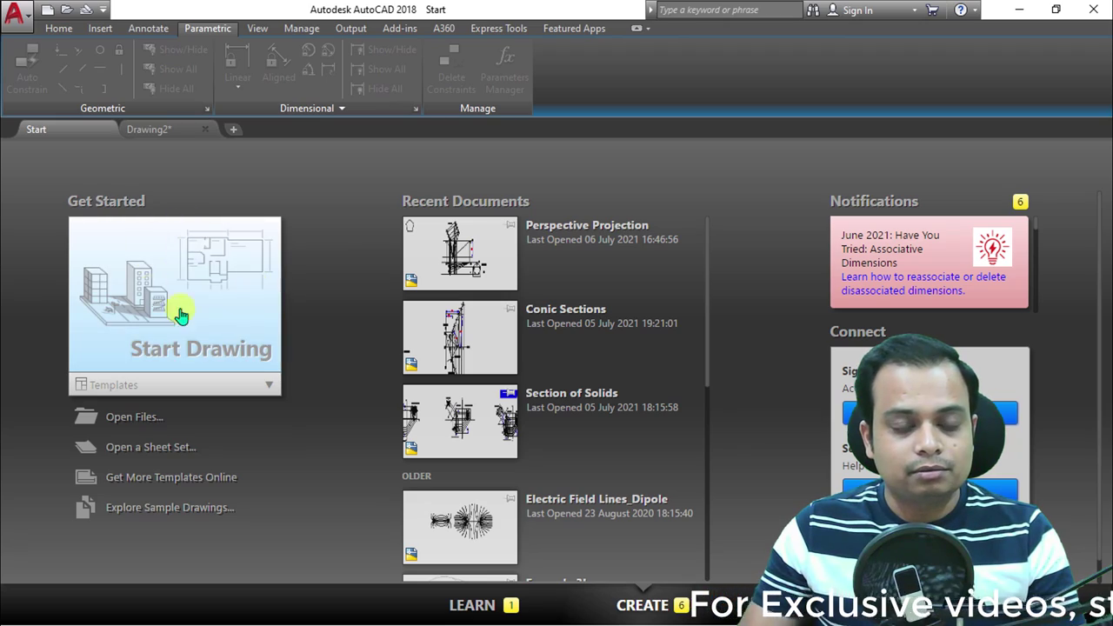
click(179, 132)
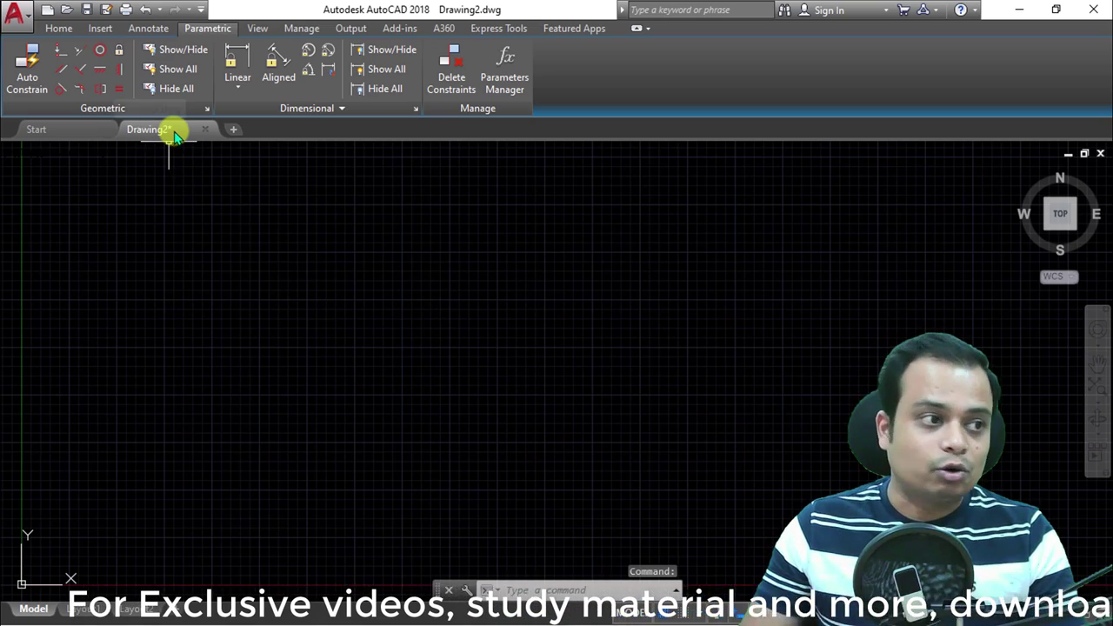
mouse_move(174, 138)
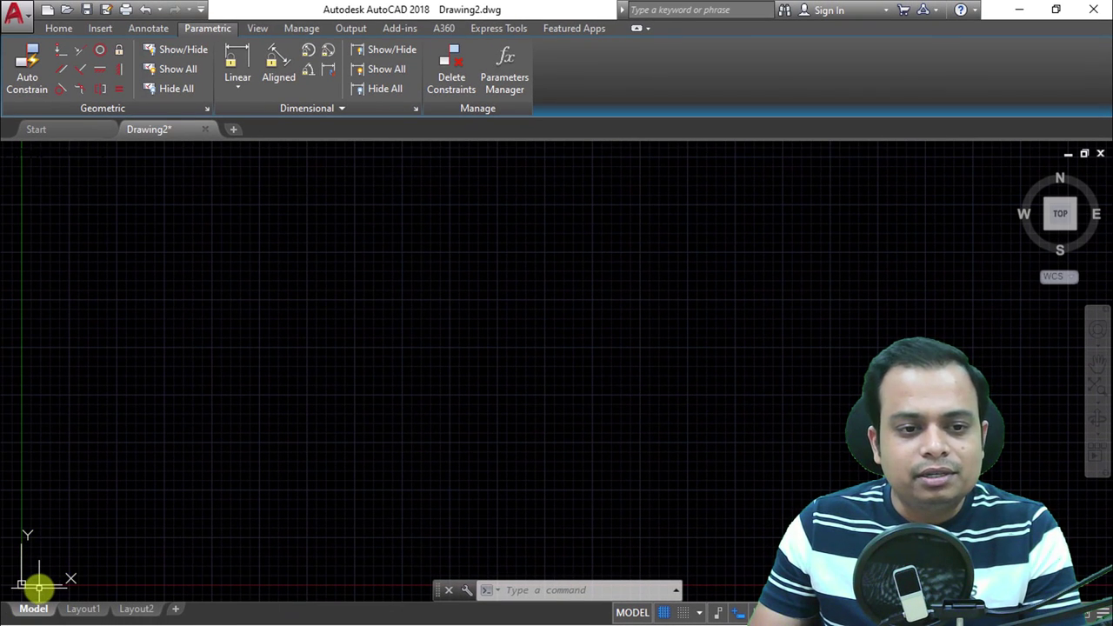
Leave the UCS at the world origin, preview SW Isometric, then undo back to Top view
click(33, 582)
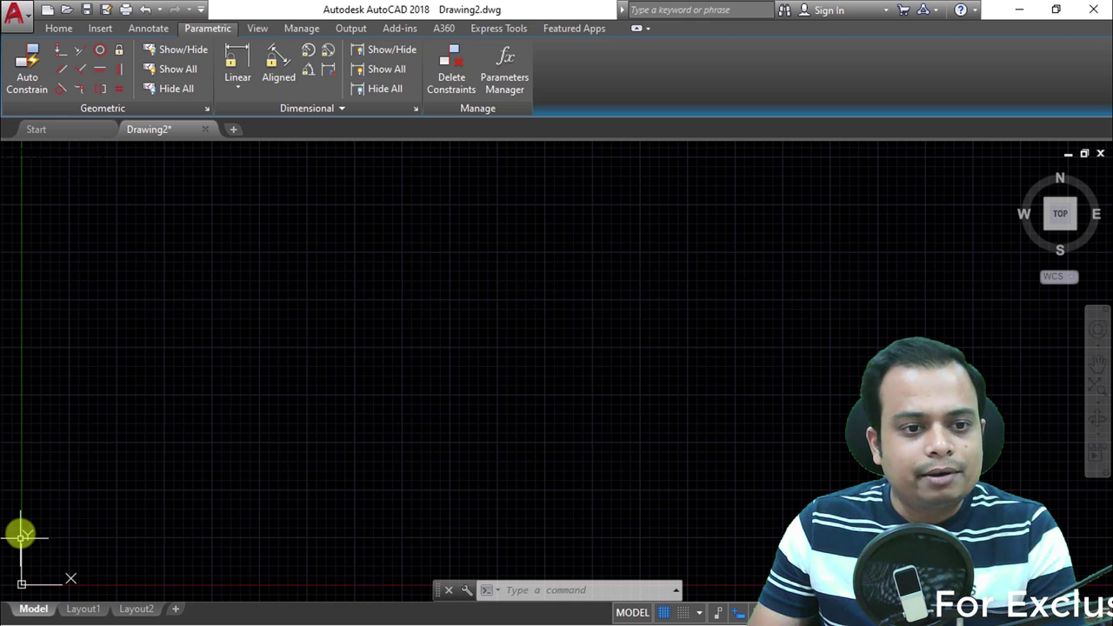
click(19, 584)
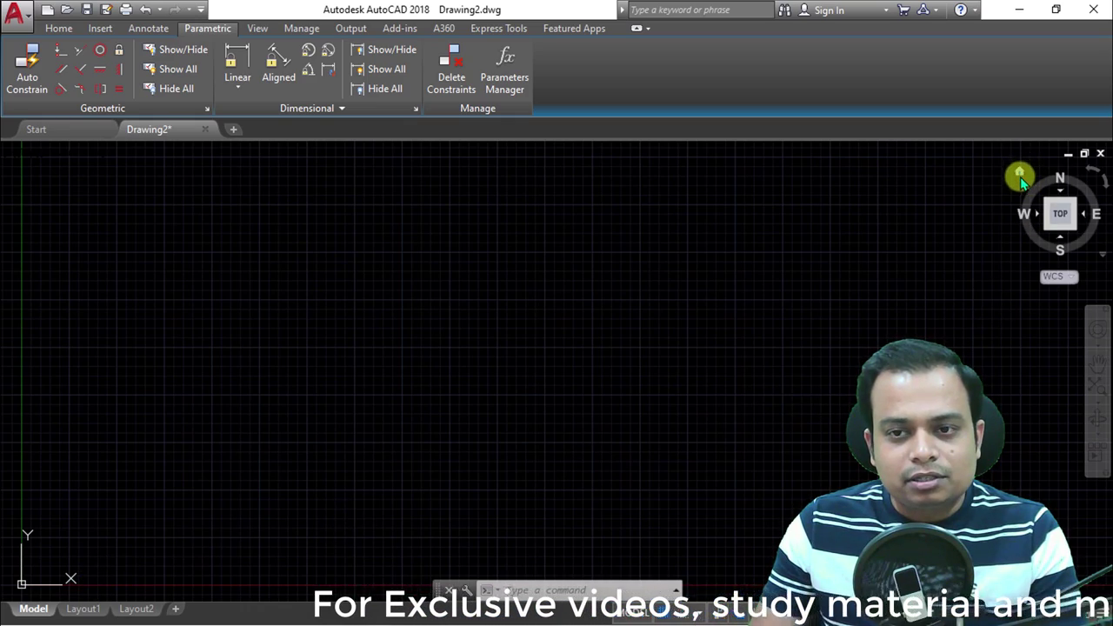
click(1021, 178)
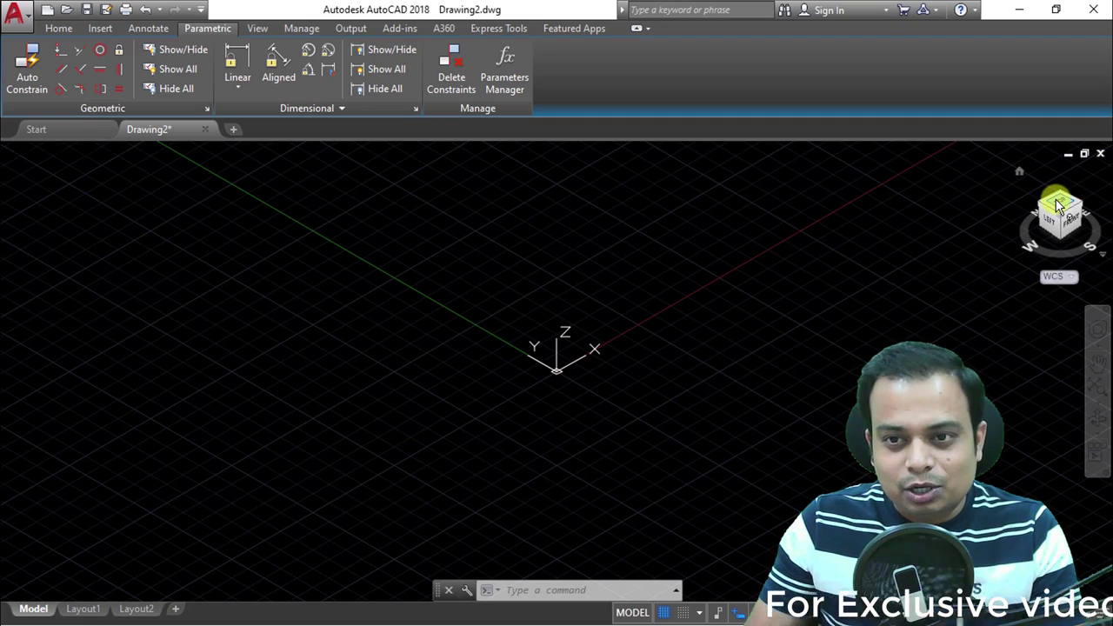
click(1060, 205)
key(ctrl+z)
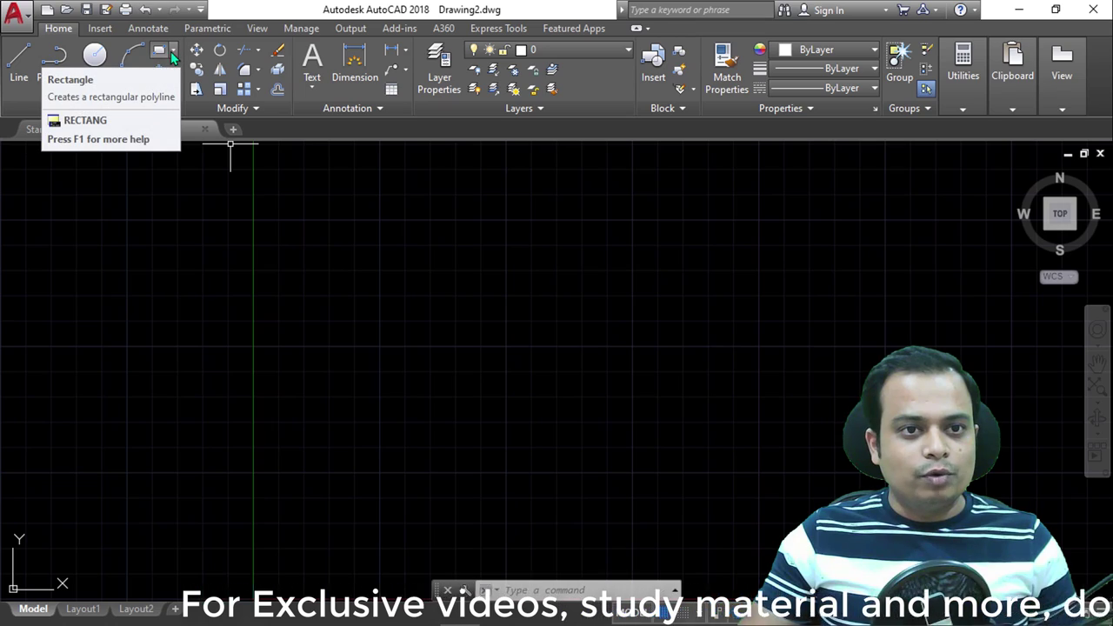
Draw a rectangle near the grid centre by picking two opposite corners
click(168, 52)
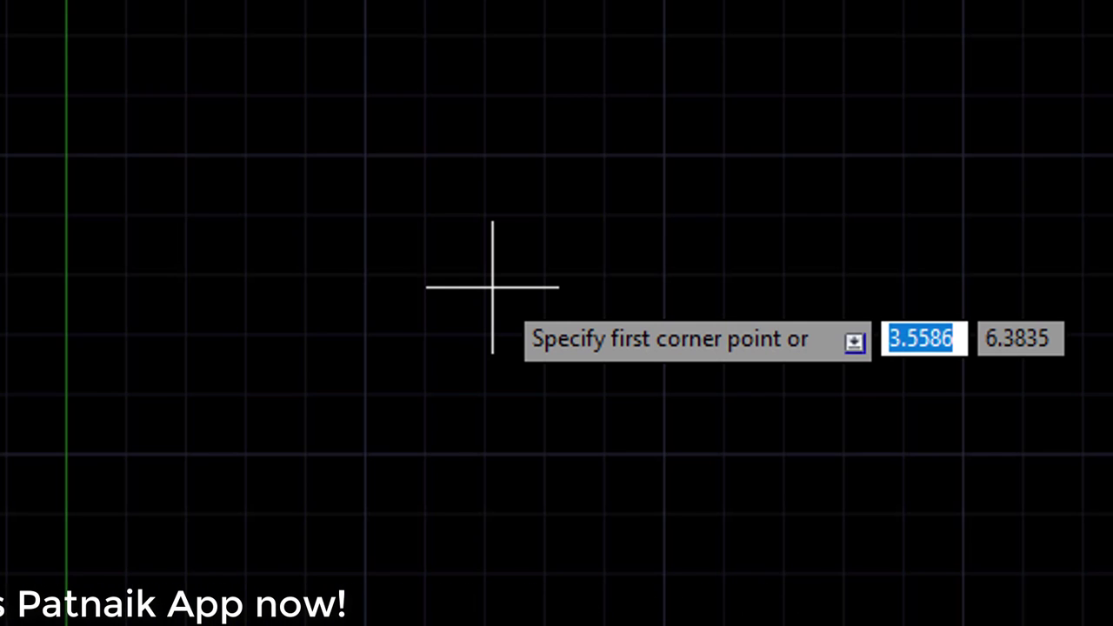
click(465, 202)
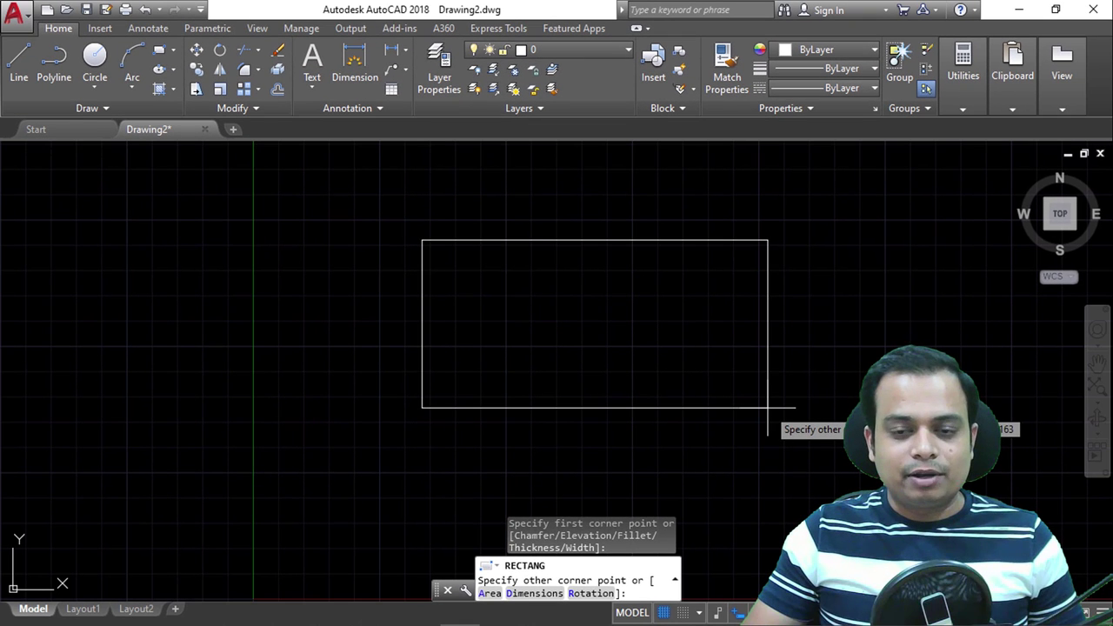
key(Escape)
click(767, 407)
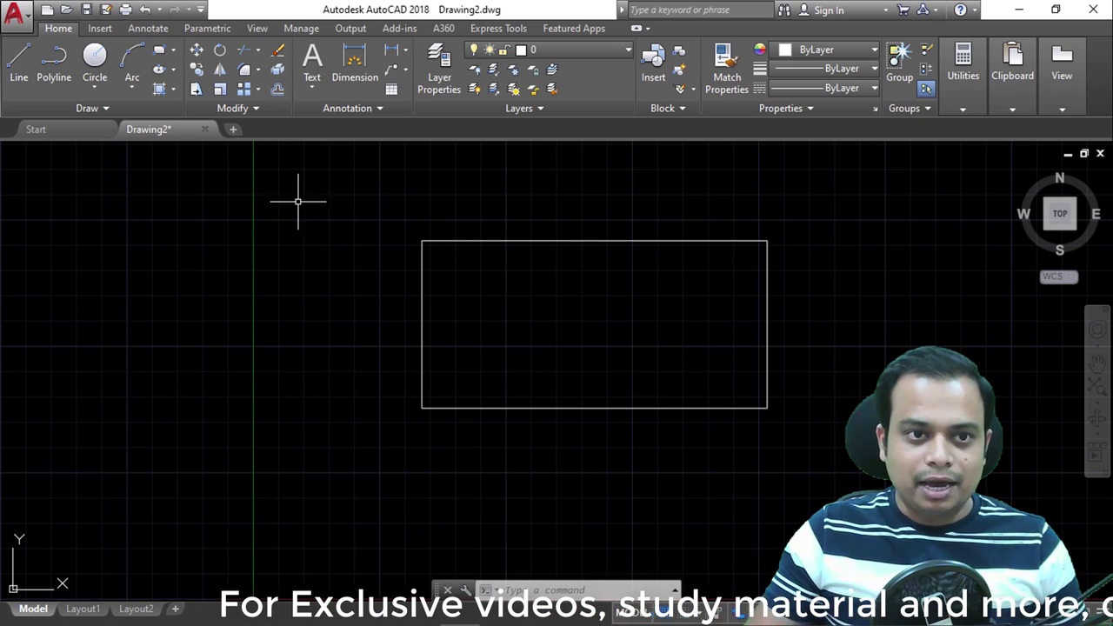
Draw a circle centred inside the rectangle, picking its centre and radius
click(96, 58)
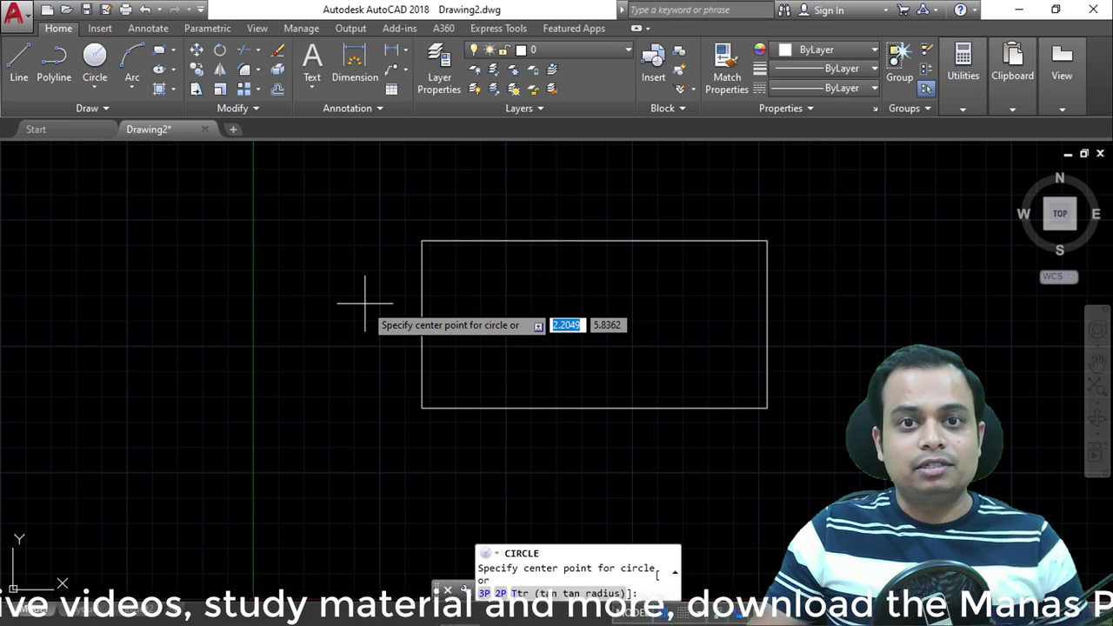
click(609, 319)
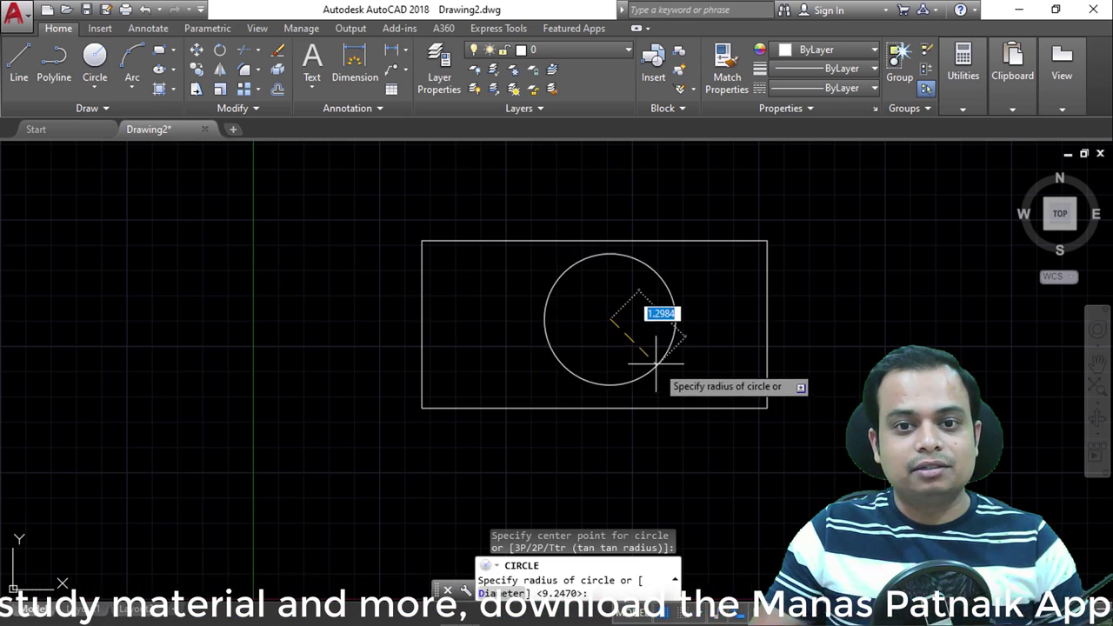
click(654, 356)
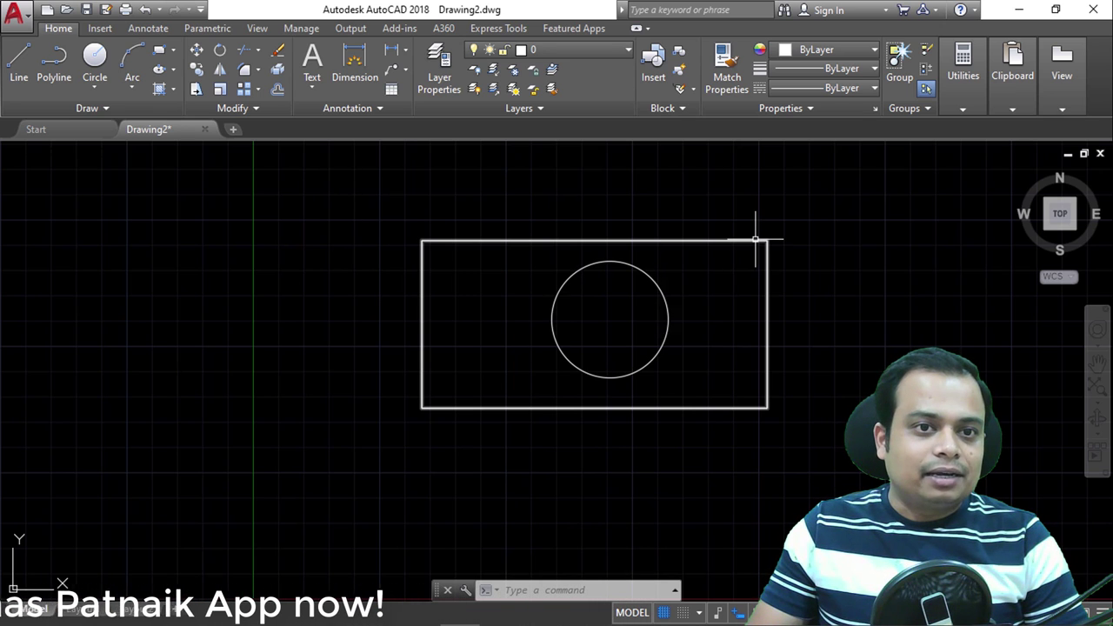
click(221, 52)
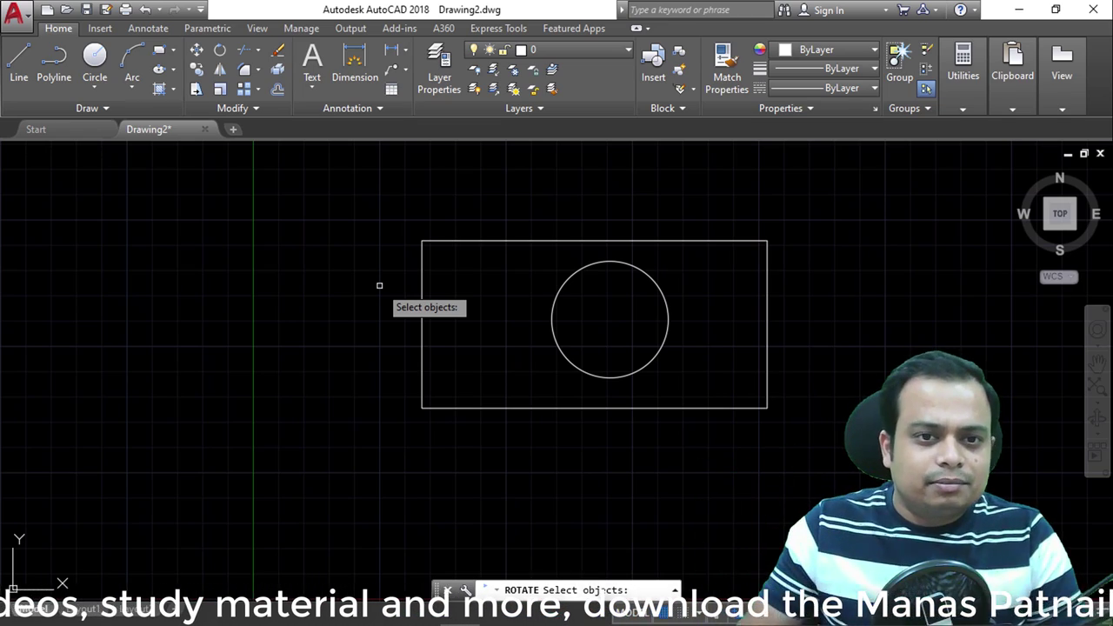
click(446, 240)
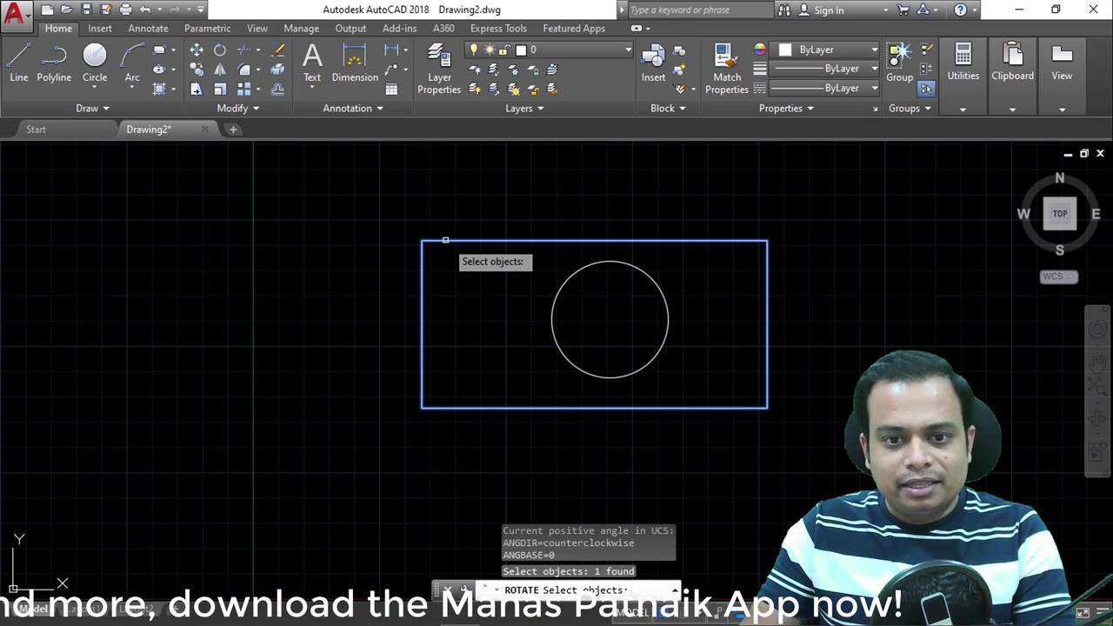
key(Return)
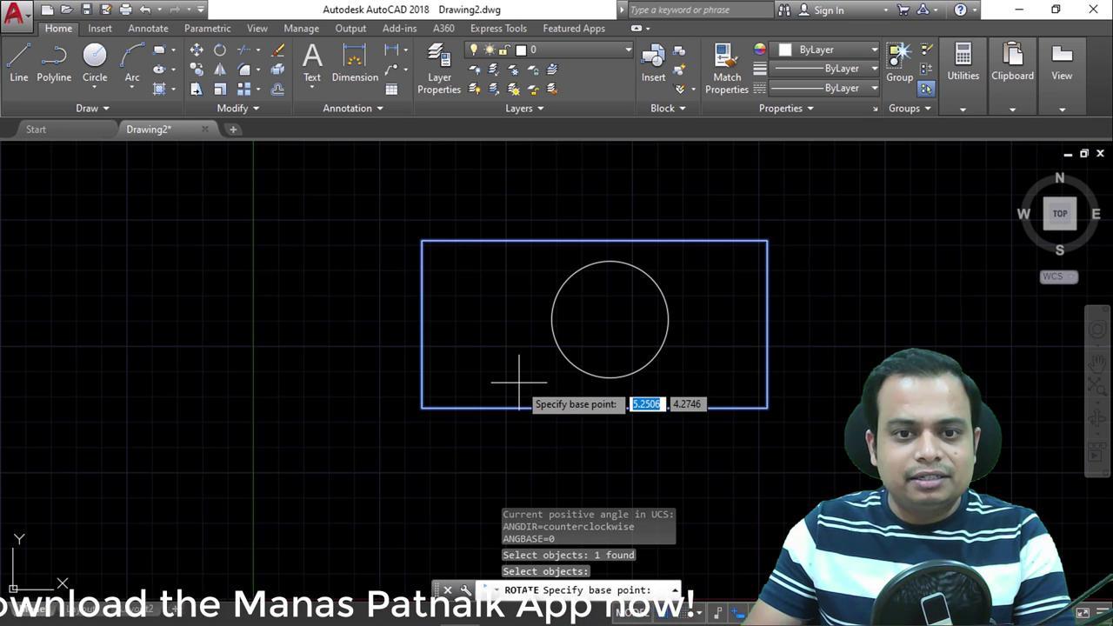
click(422, 407)
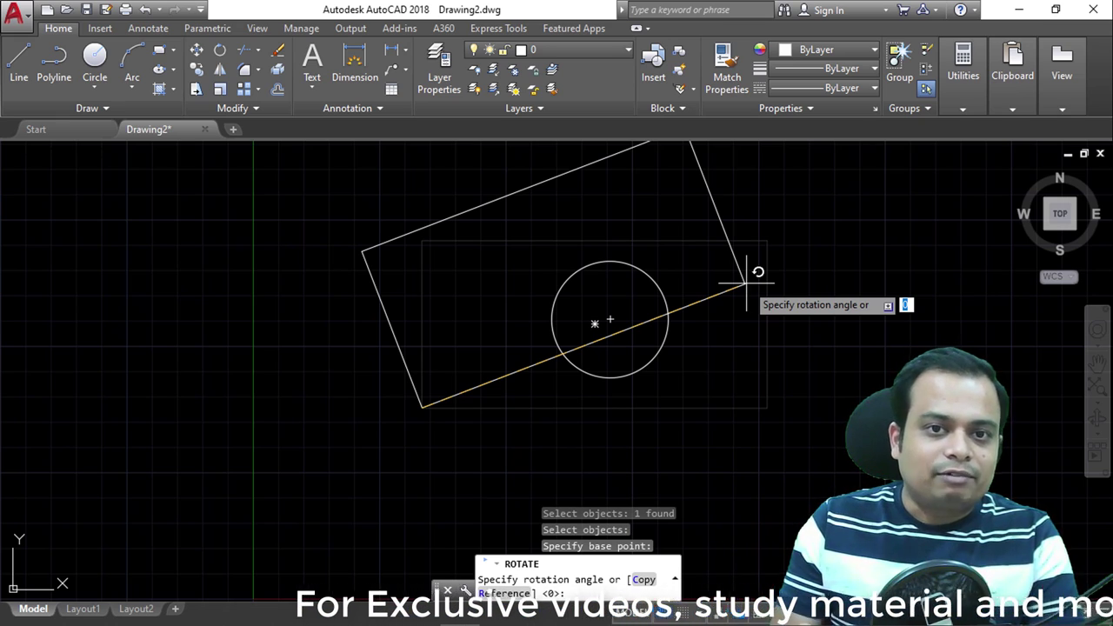
key(Escape)
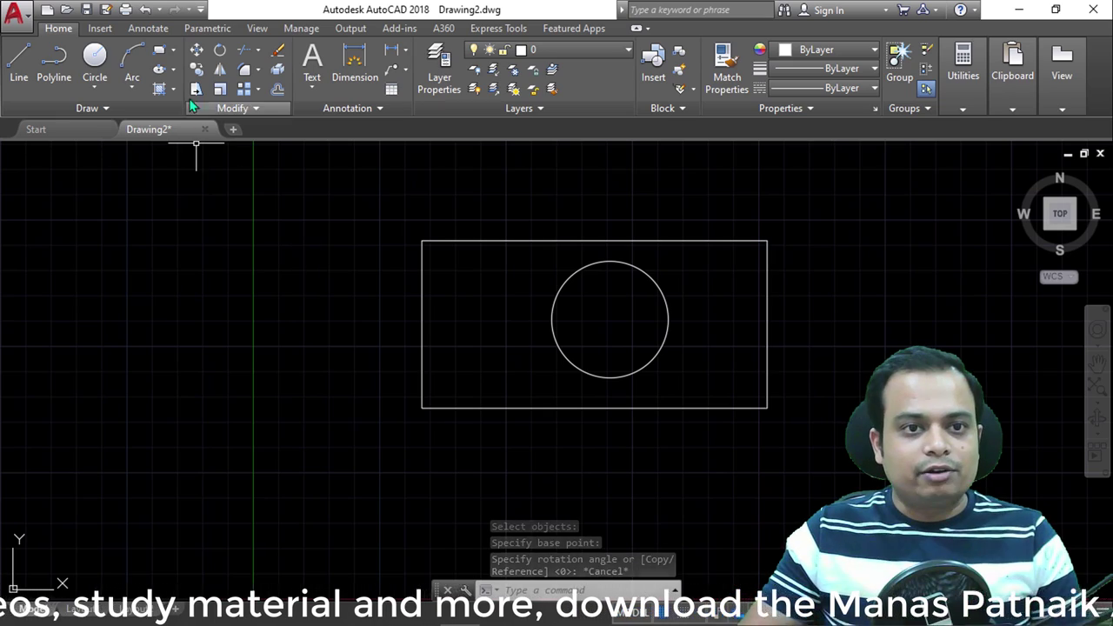
Draw a larger circle centred to the left of the rectangle
click(96, 65)
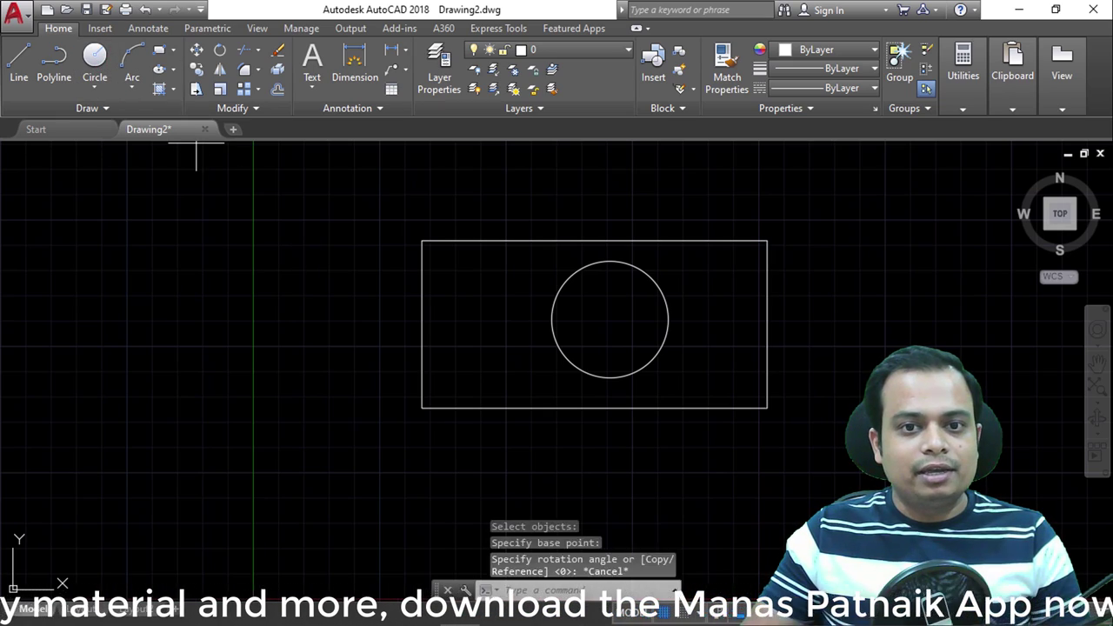
click(305, 297)
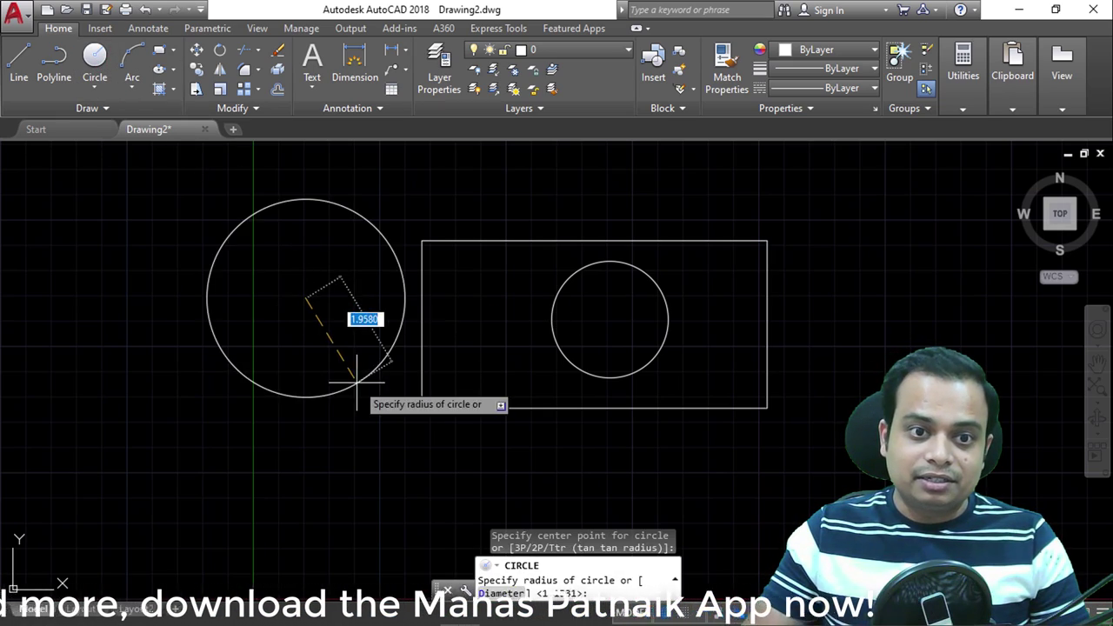
click(360, 377)
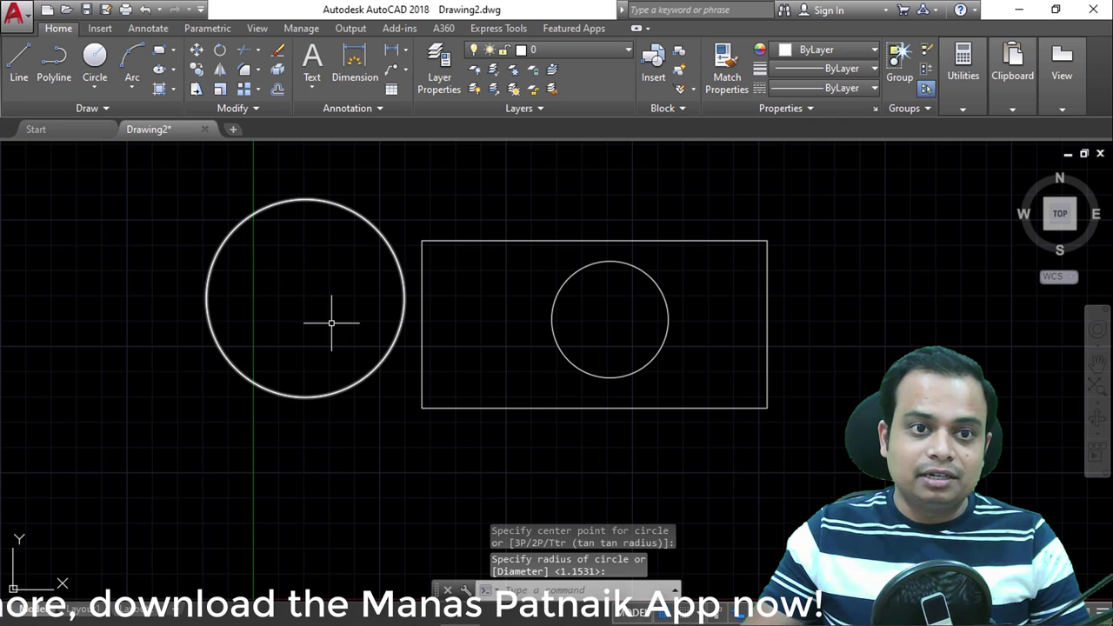
Cancel an attempted Rotate on the rectangle, then window-select both circles and the rectangle
click(218, 47)
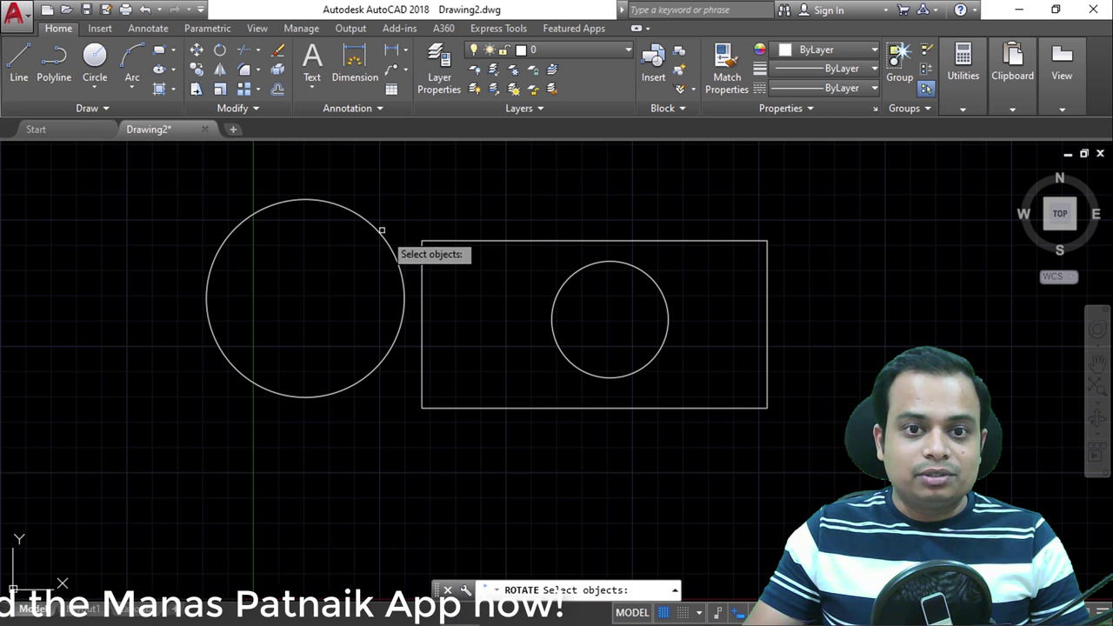
click(474, 241)
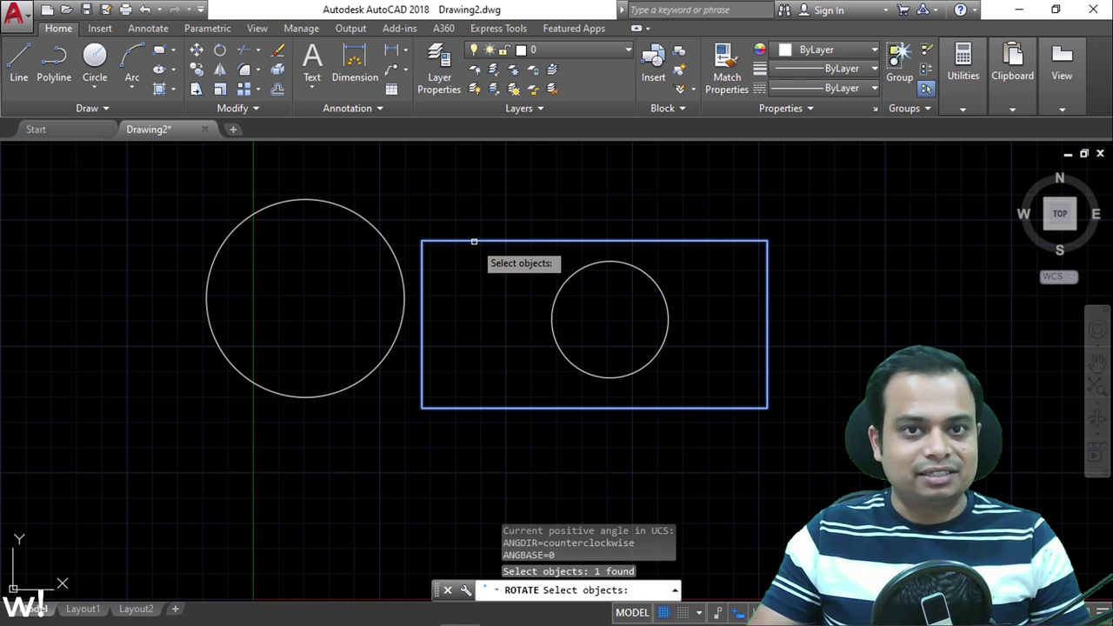
key(Escape)
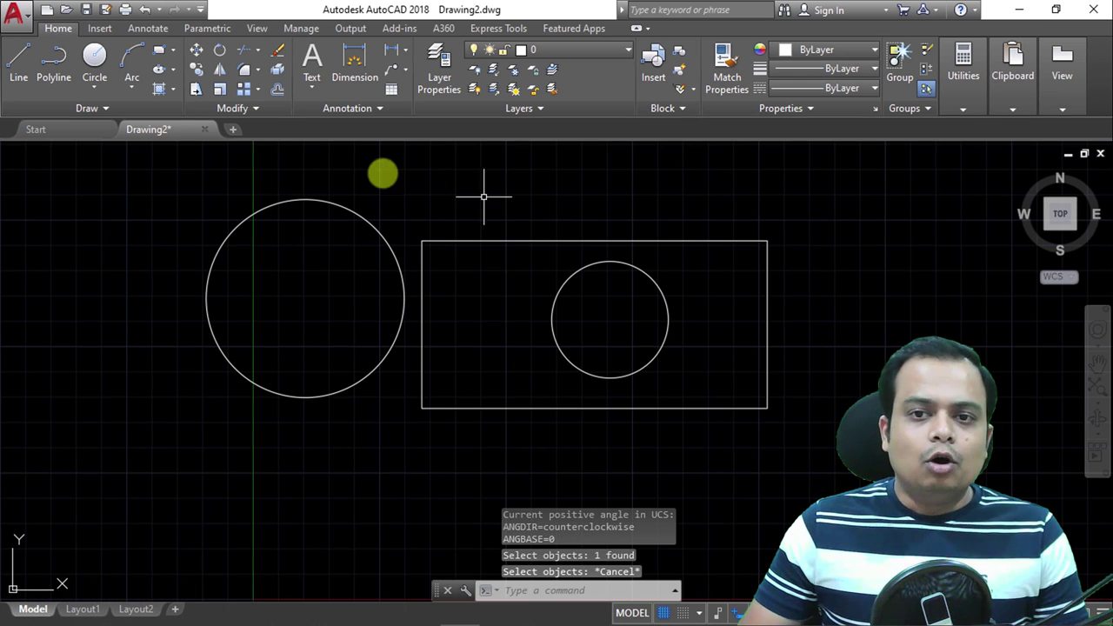
click(212, 167)
click(791, 476)
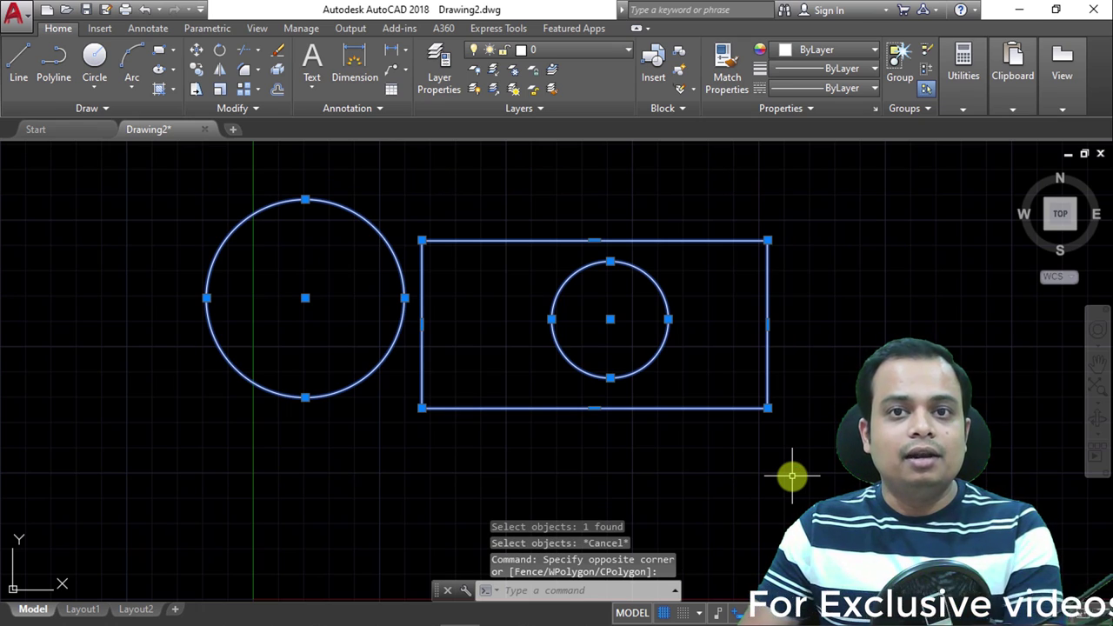
Erase the two selected circles and the rectangle with Delete
key(Delete)
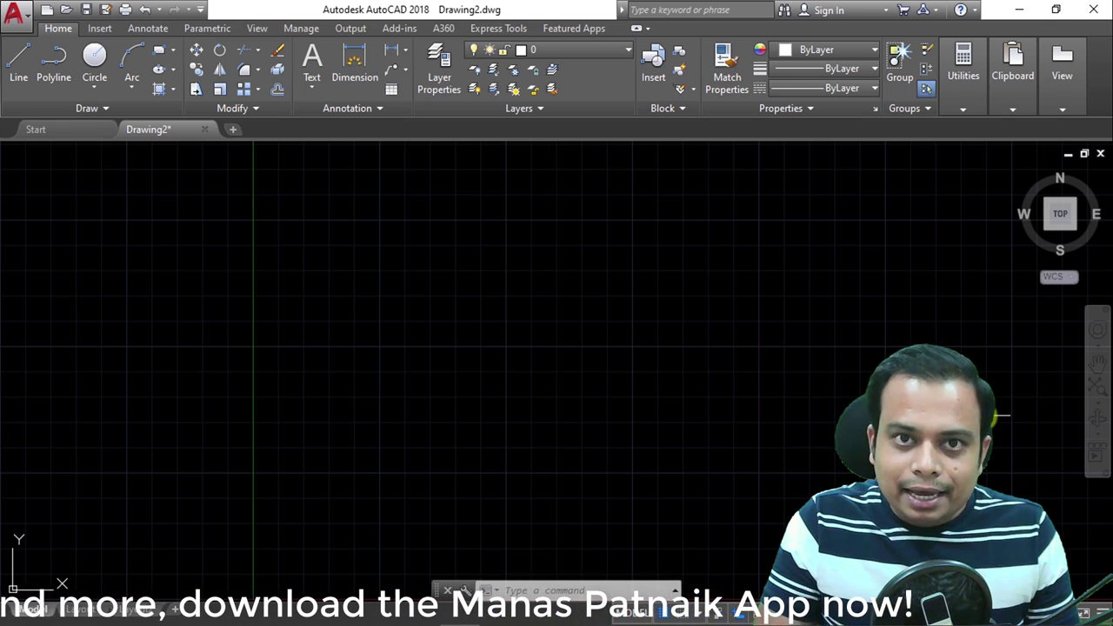
text(l)
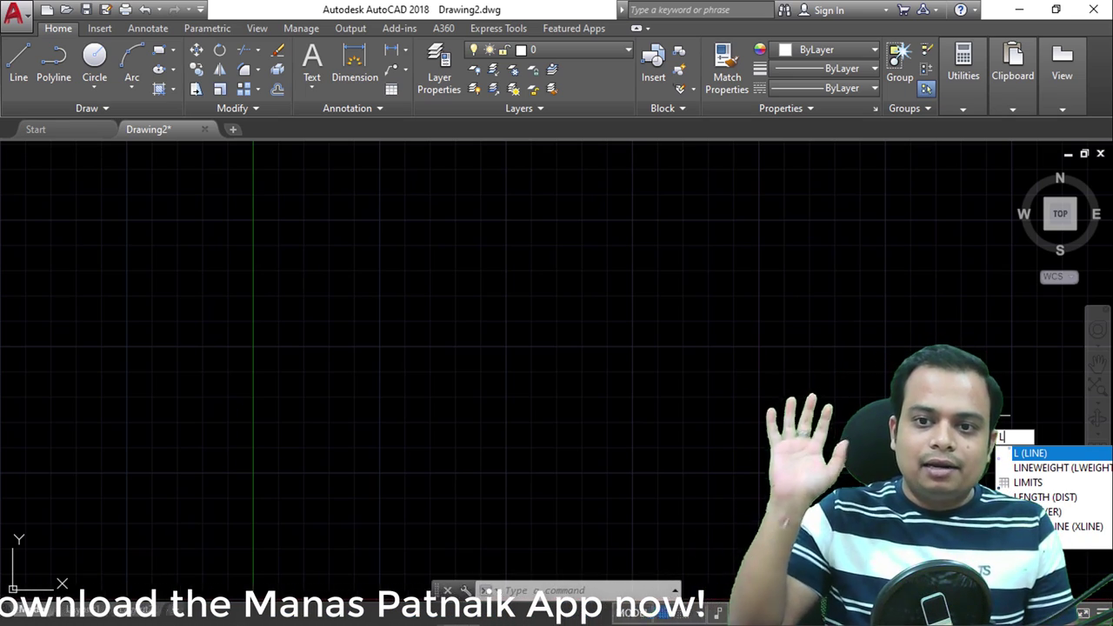
key(Escape)
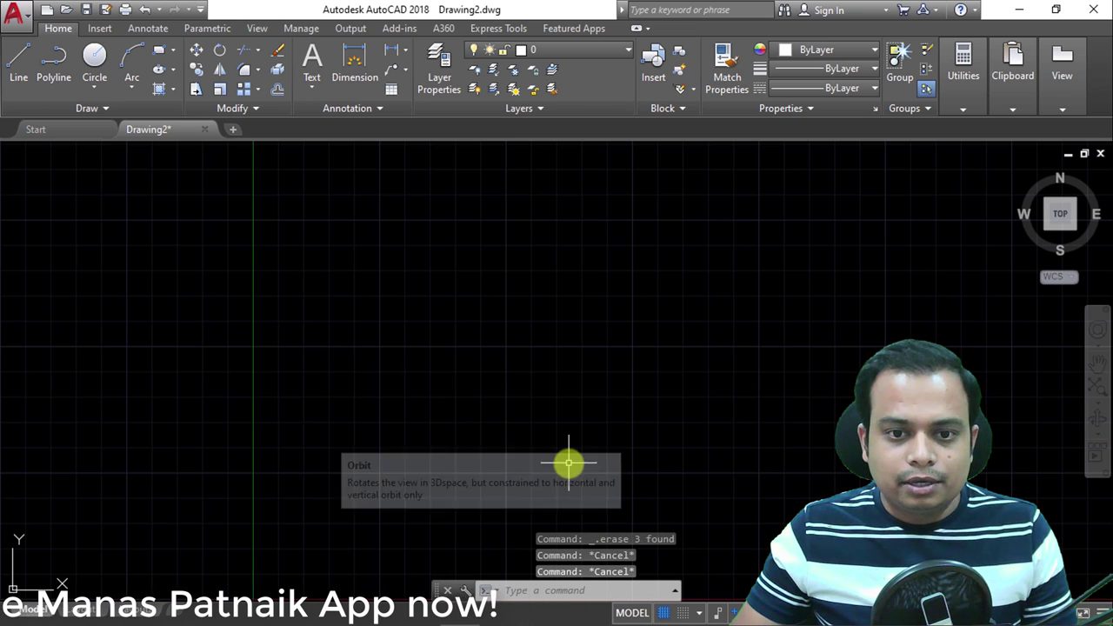
key(Escape)
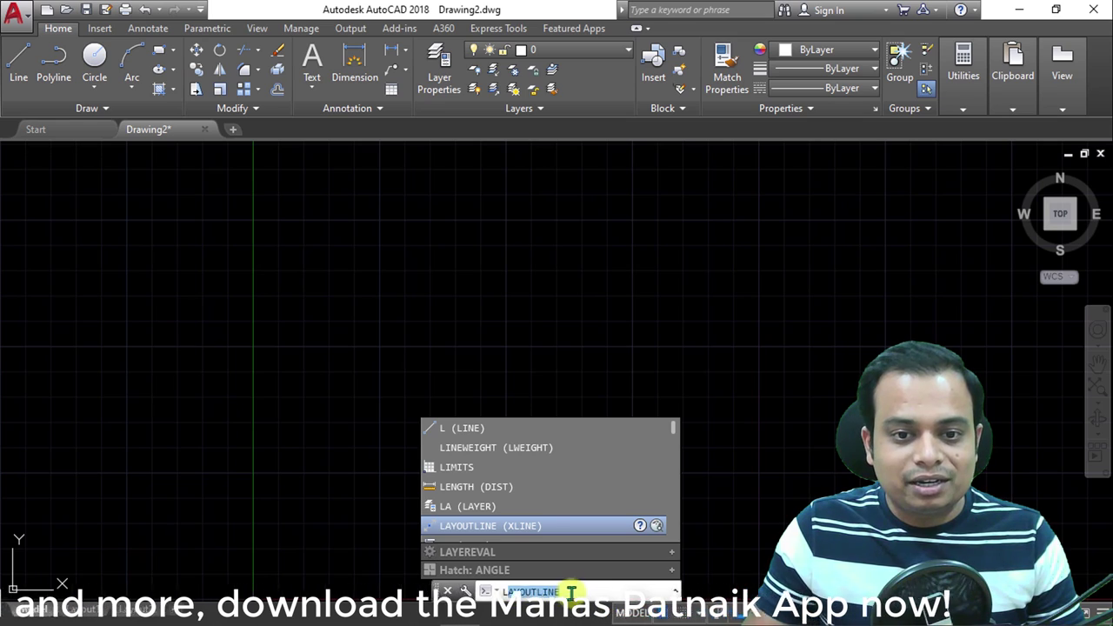
key(Escape)
key(Escape)
key(Escape)
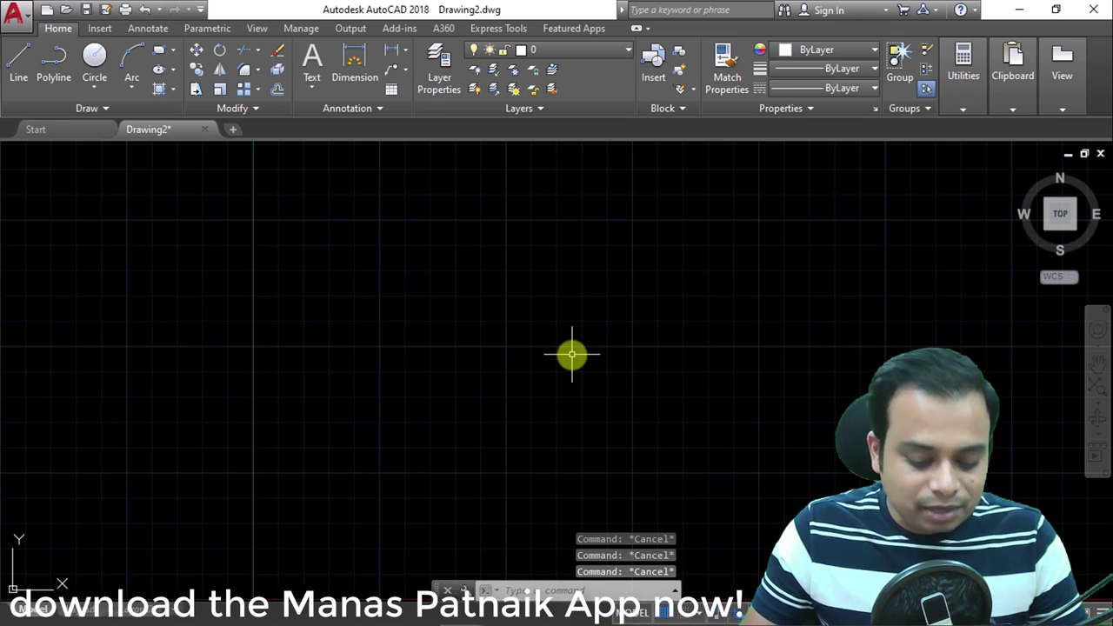
text(L)
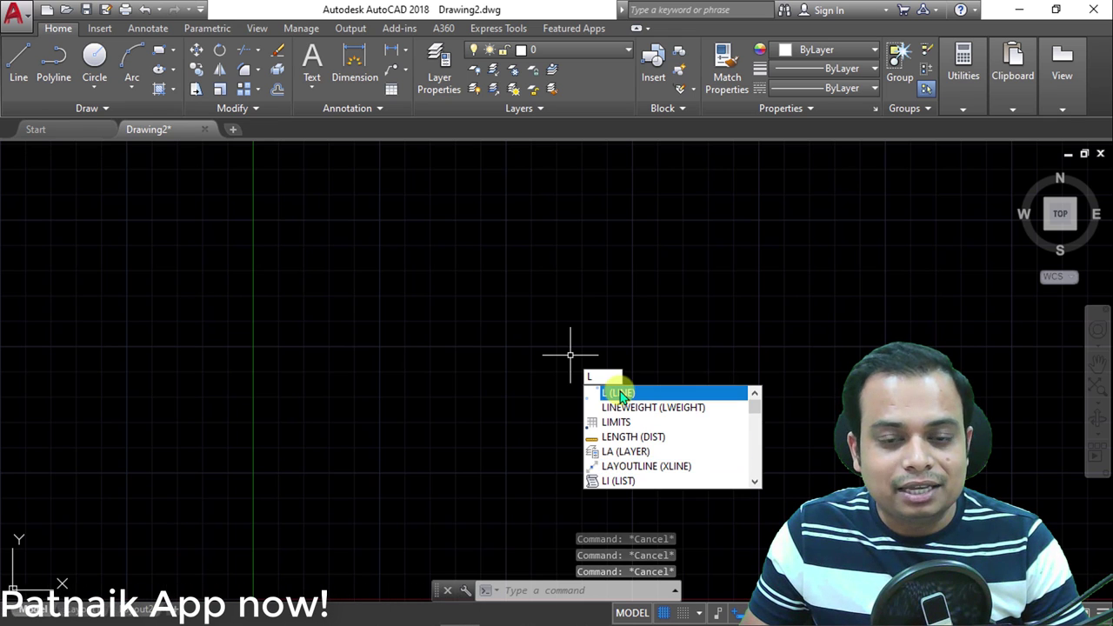
Draw a zigzag of three line segments, then undo them all and cancel the Line command
click(620, 392)
click(376, 365)
click(604, 236)
click(703, 369)
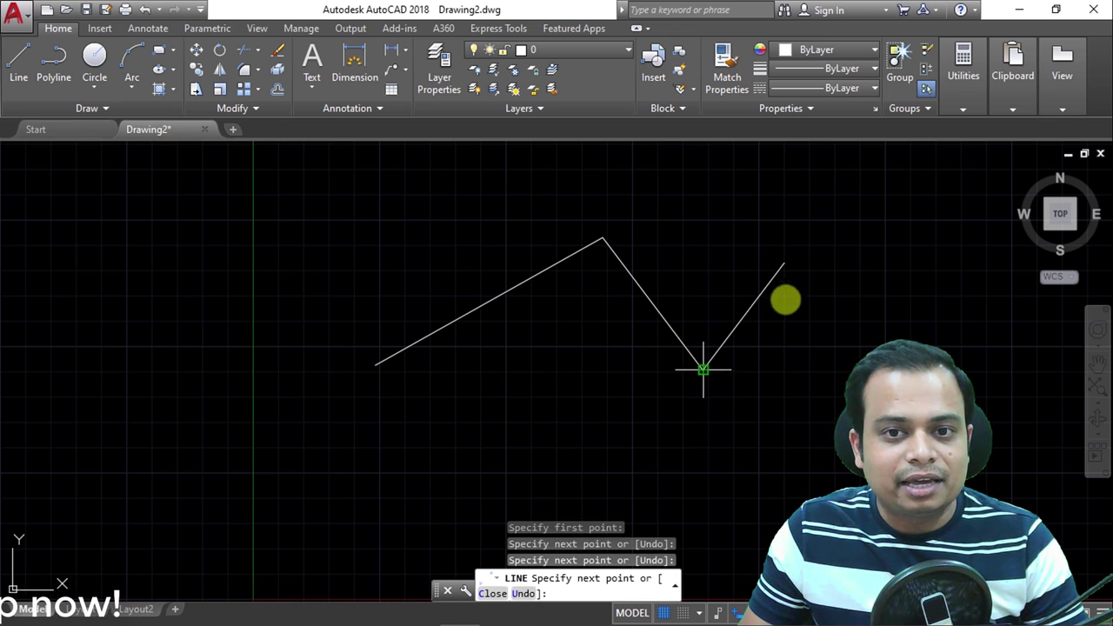
click(785, 263)
key(ctrl+z)
key(ctrl+z)
key(ctrl+z)
key(ctrl+z)
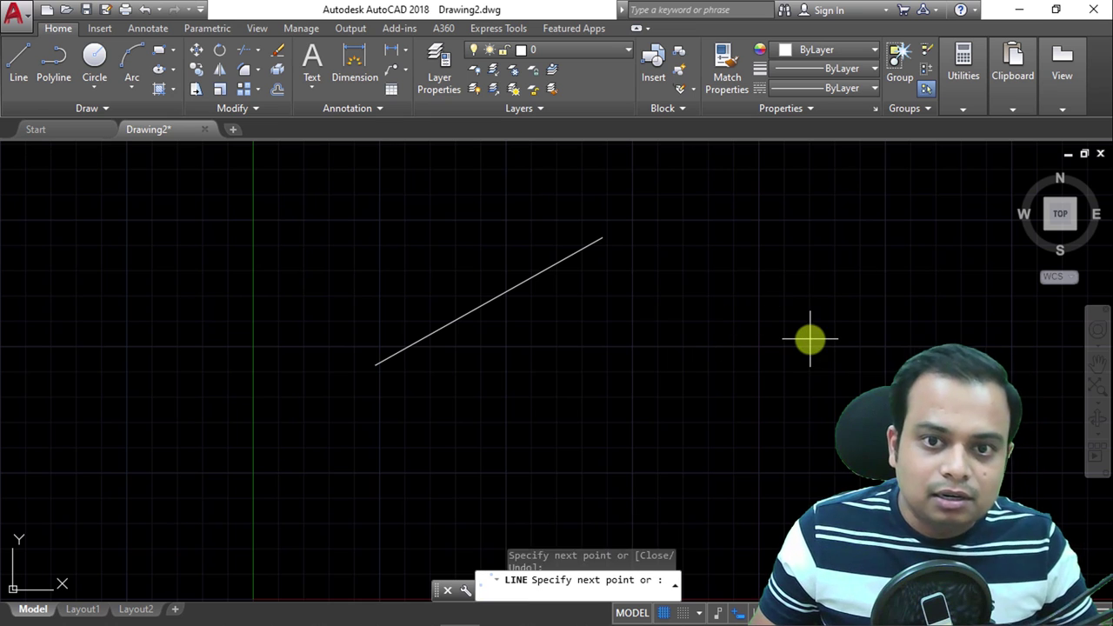
key(Escape)
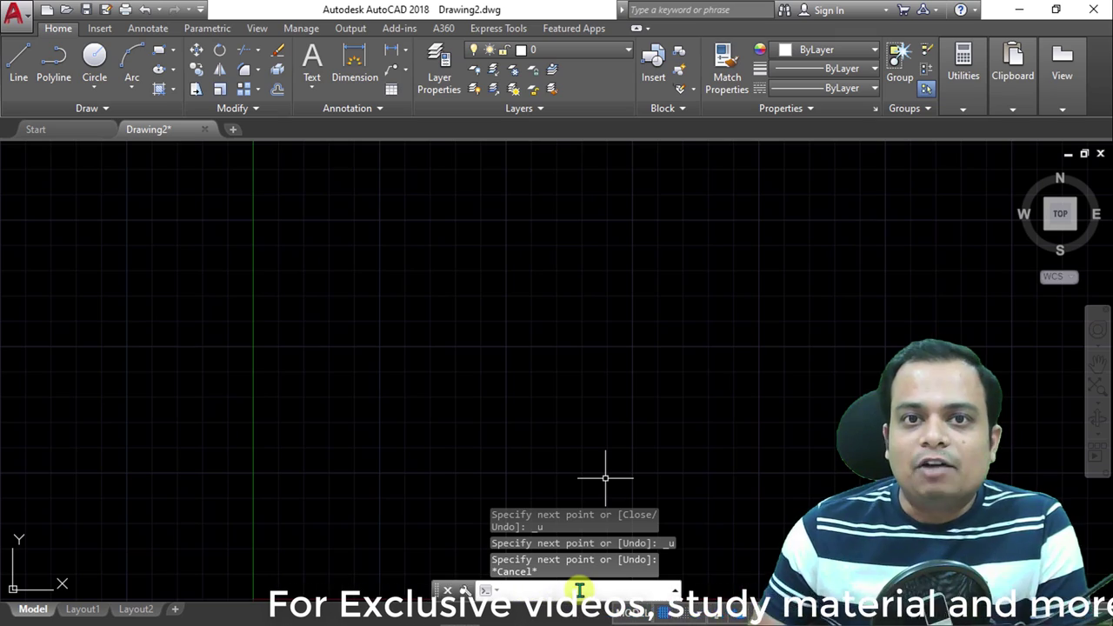
click(446, 592)
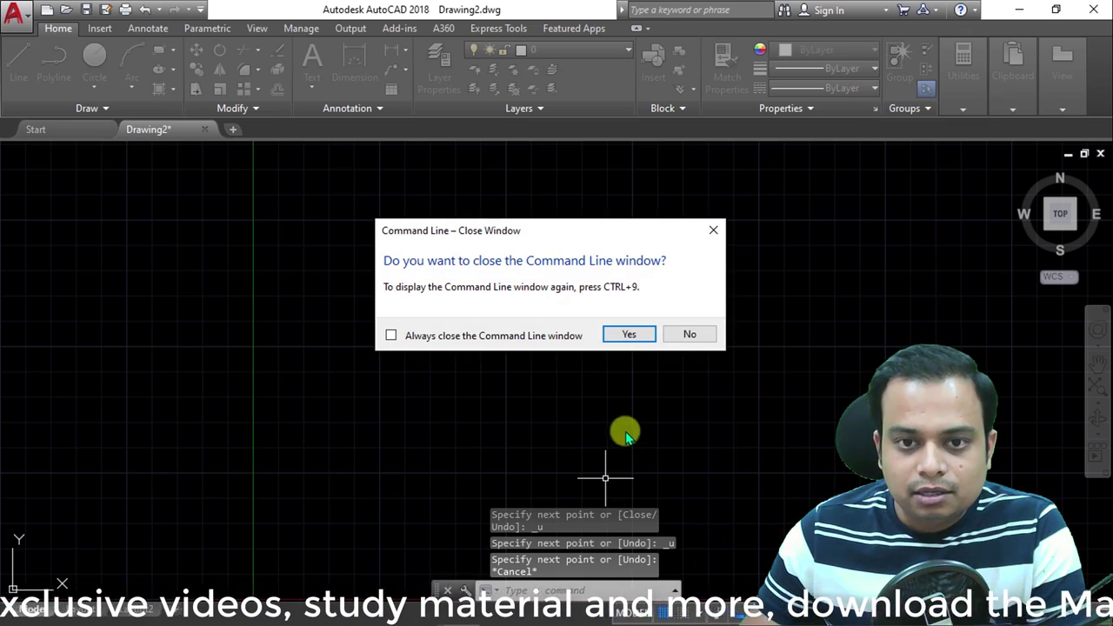
click(625, 334)
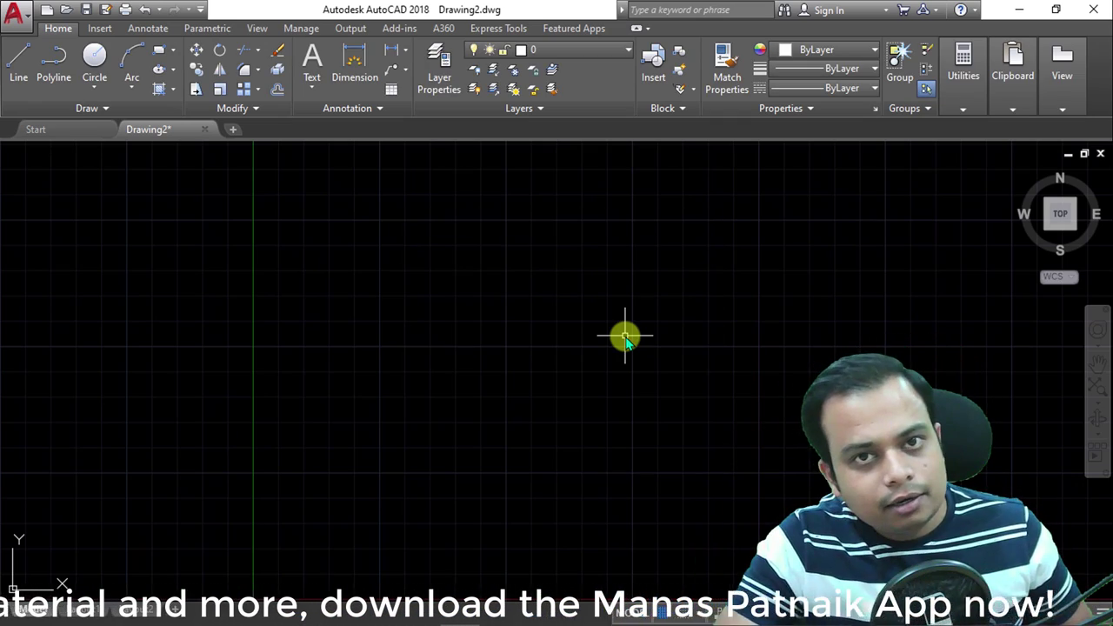
key(ctrl+9)
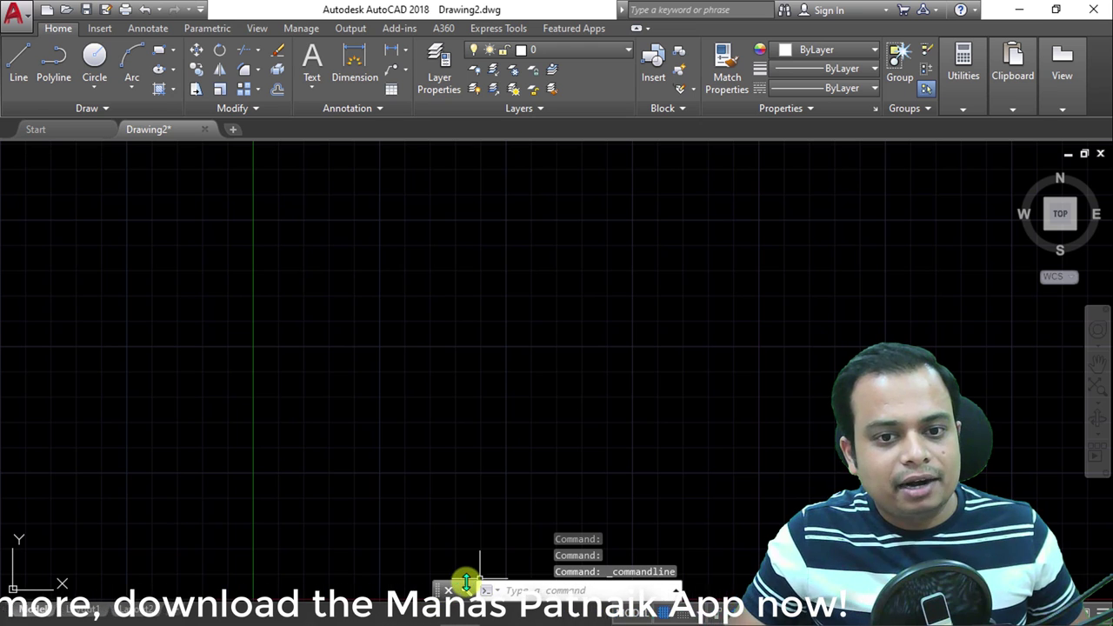
drag(440, 590, 485, 584)
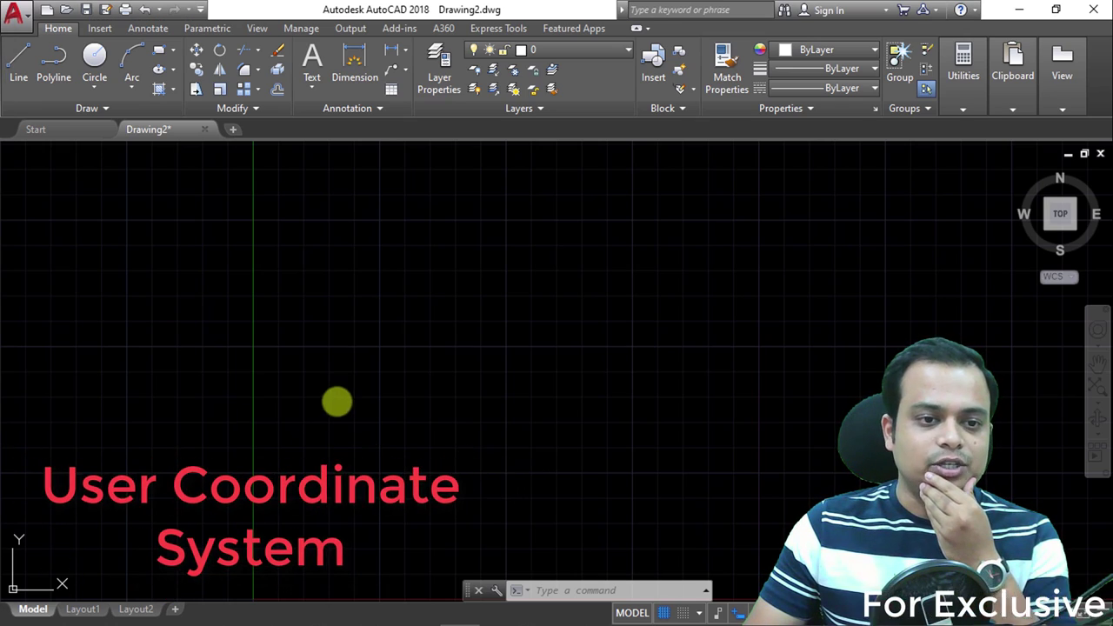
Pan the view so the UCS origin sits near the middle of the screen
click(36, 554)
middle_drag(97, 514, 425, 360)
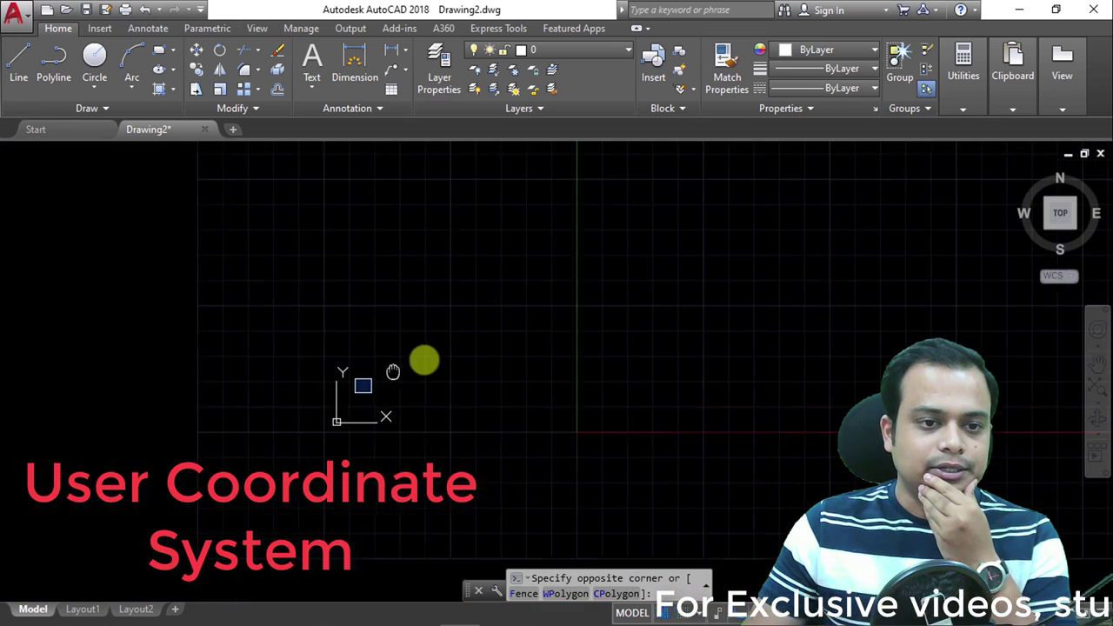
click(519, 439)
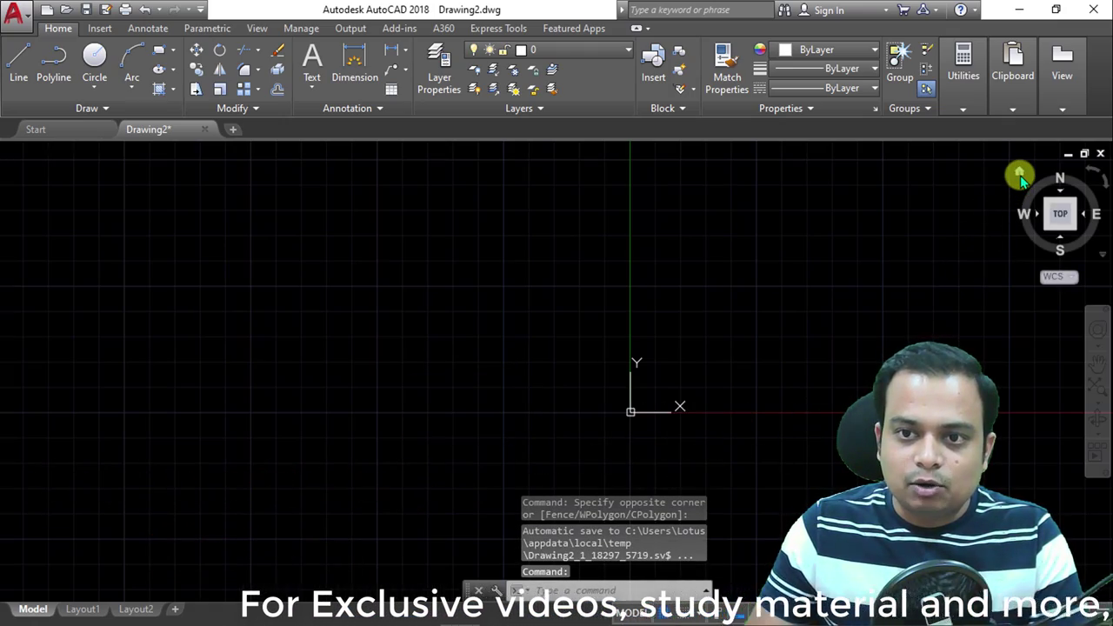
Switch to the isometric view and back to Top twice with the ViewCube
click(1019, 175)
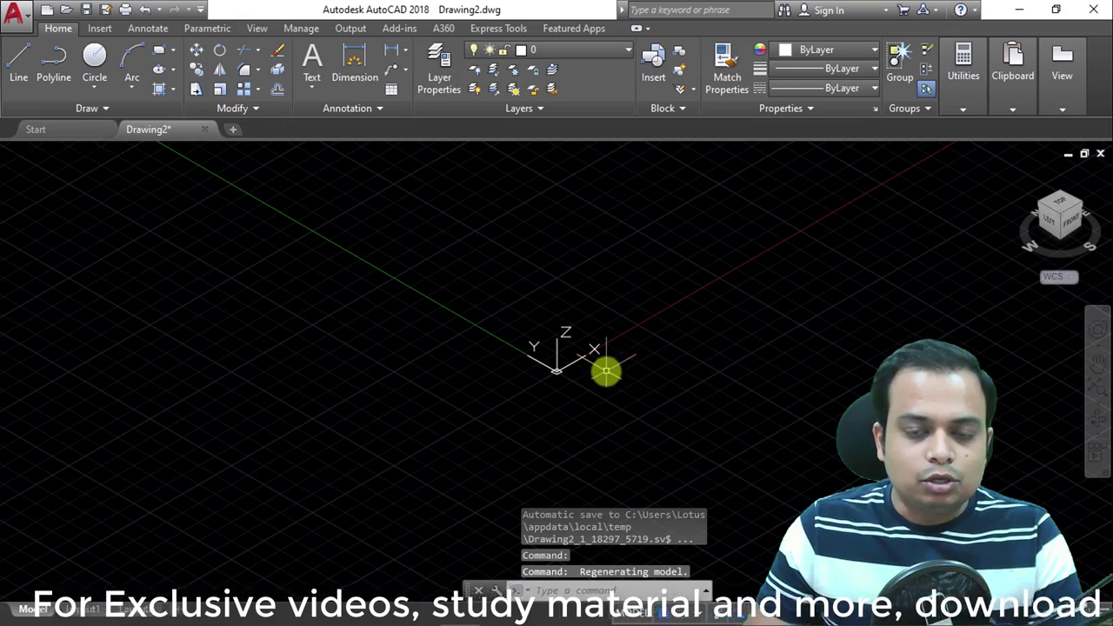
click(1061, 207)
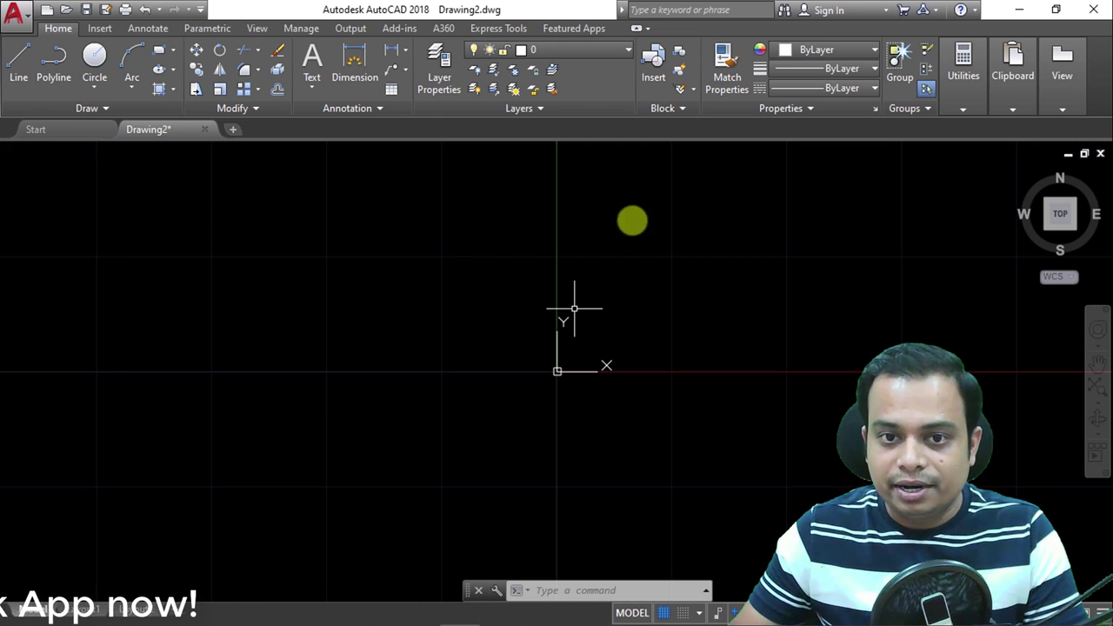
click(1021, 176)
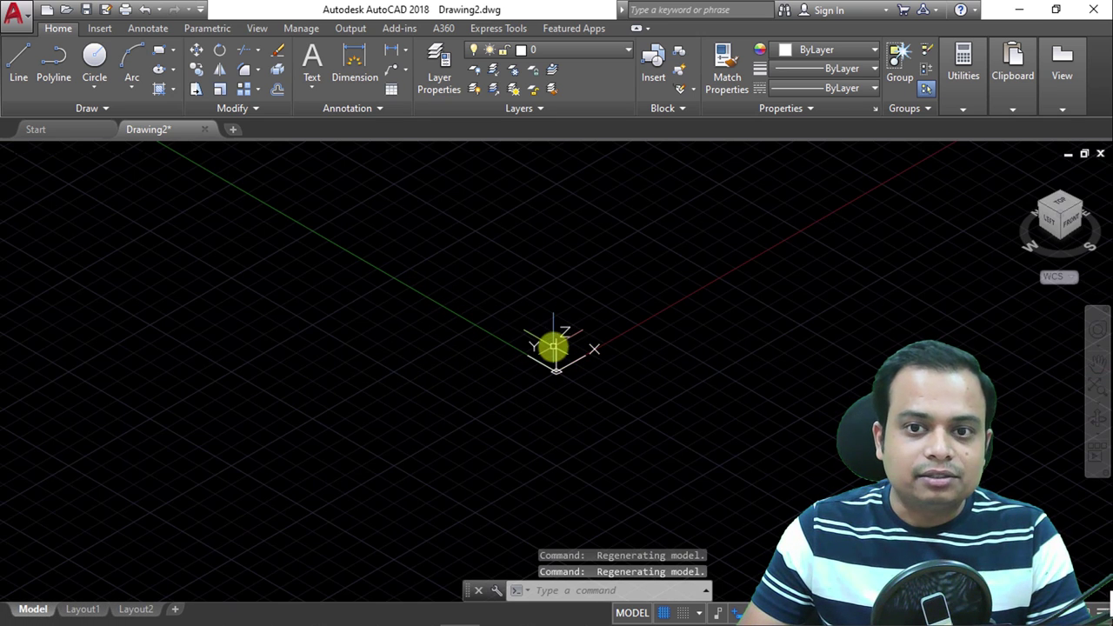
click(1065, 205)
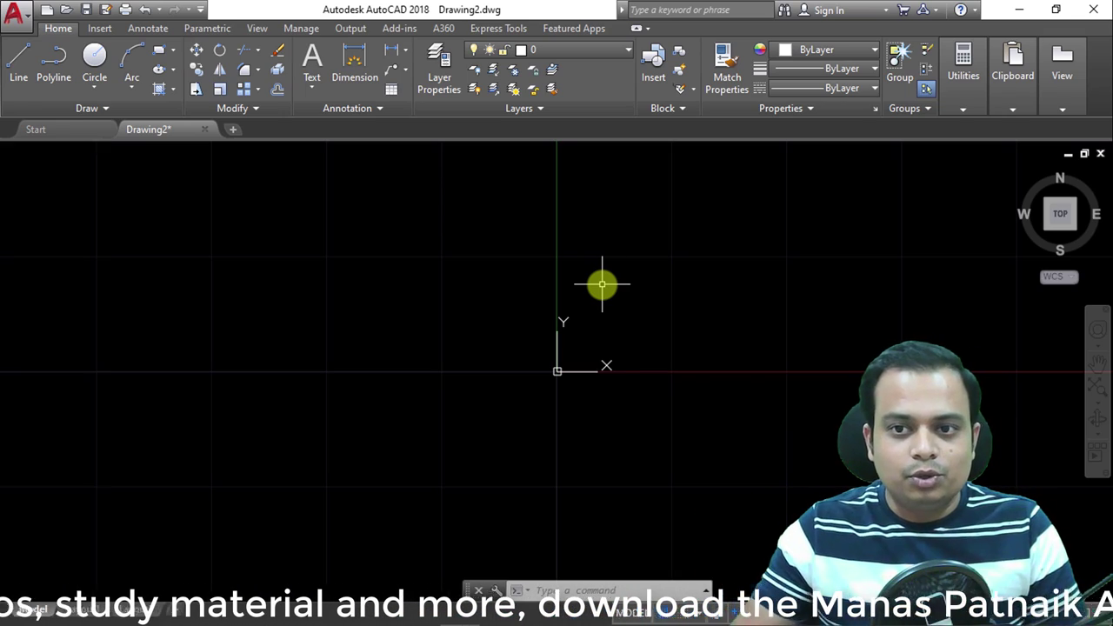
mouse_move(1055, 219)
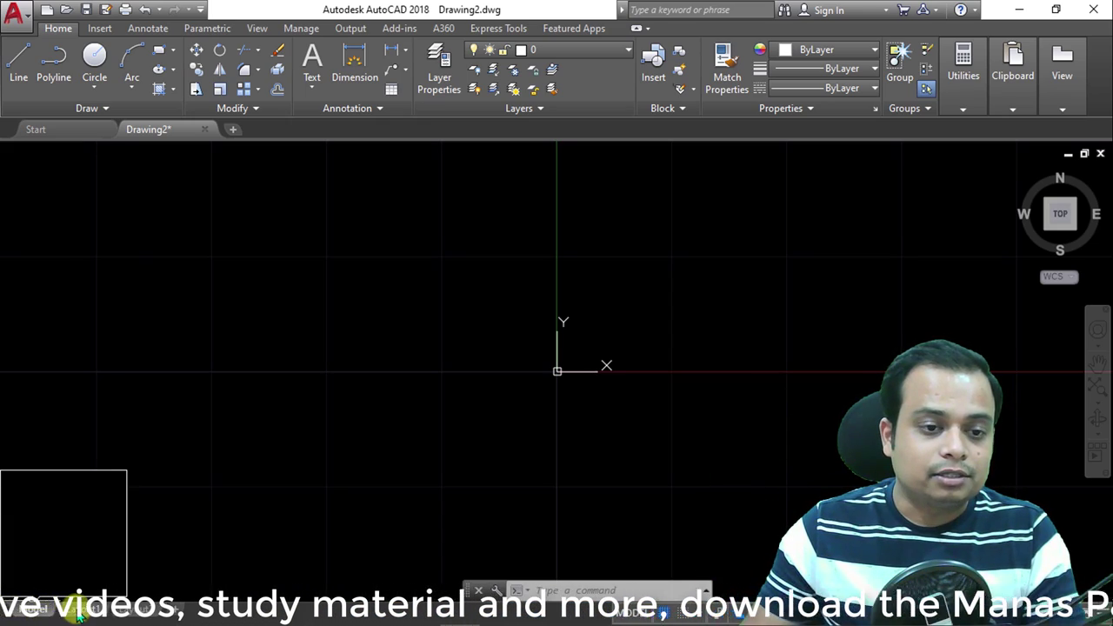
Visit the Layout1 and Layout2 sheets, create a new Layout3 sheet, then go back to Model
click(78, 614)
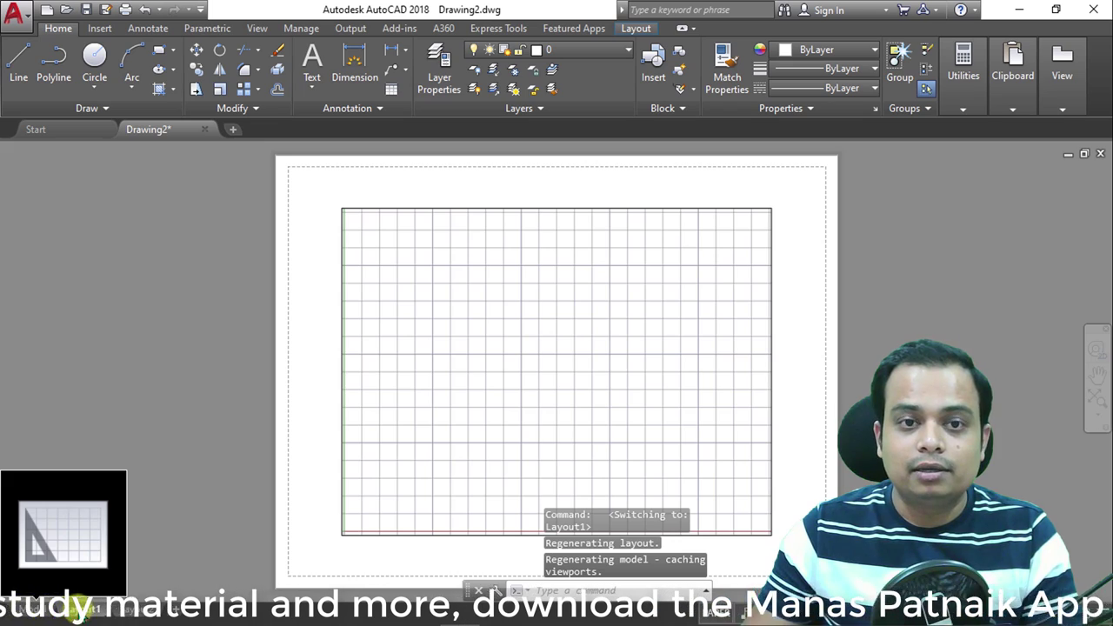
click(139, 612)
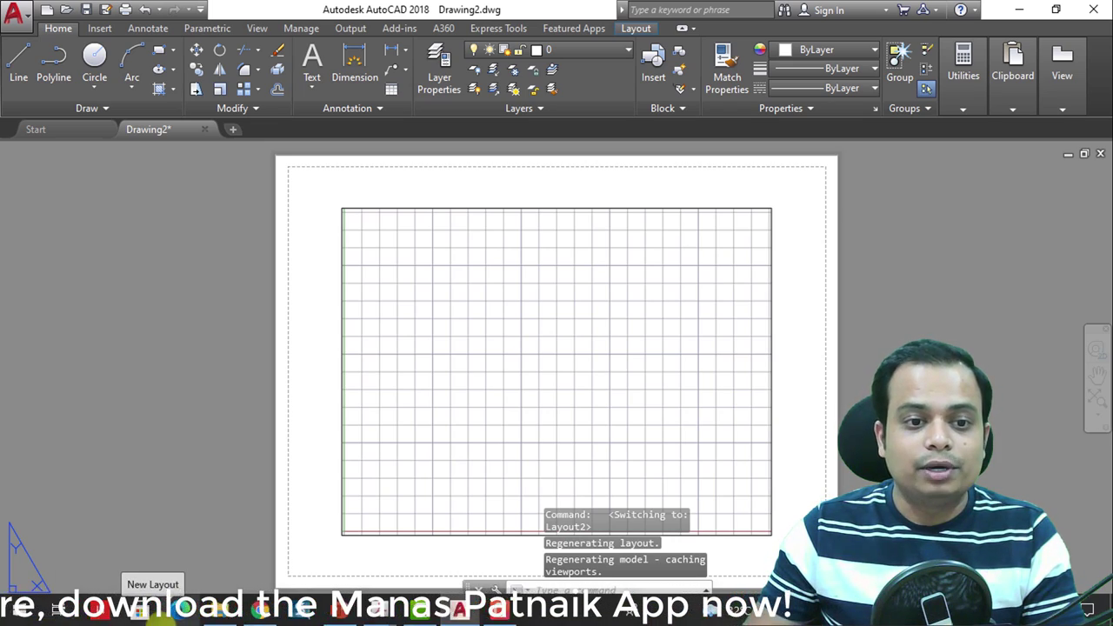
click(153, 609)
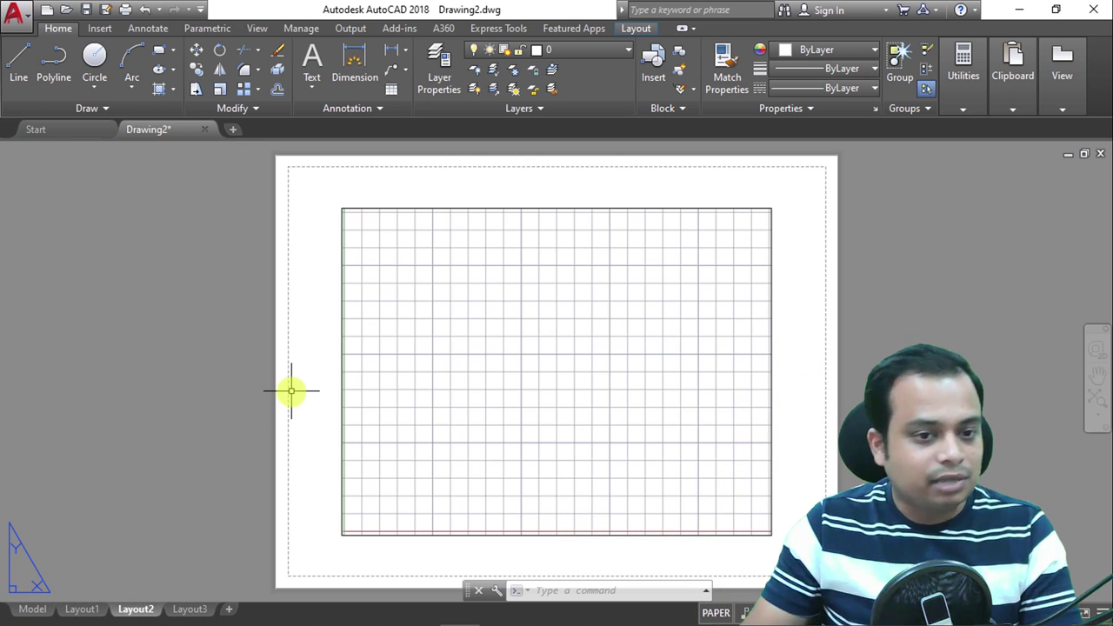
click(31, 609)
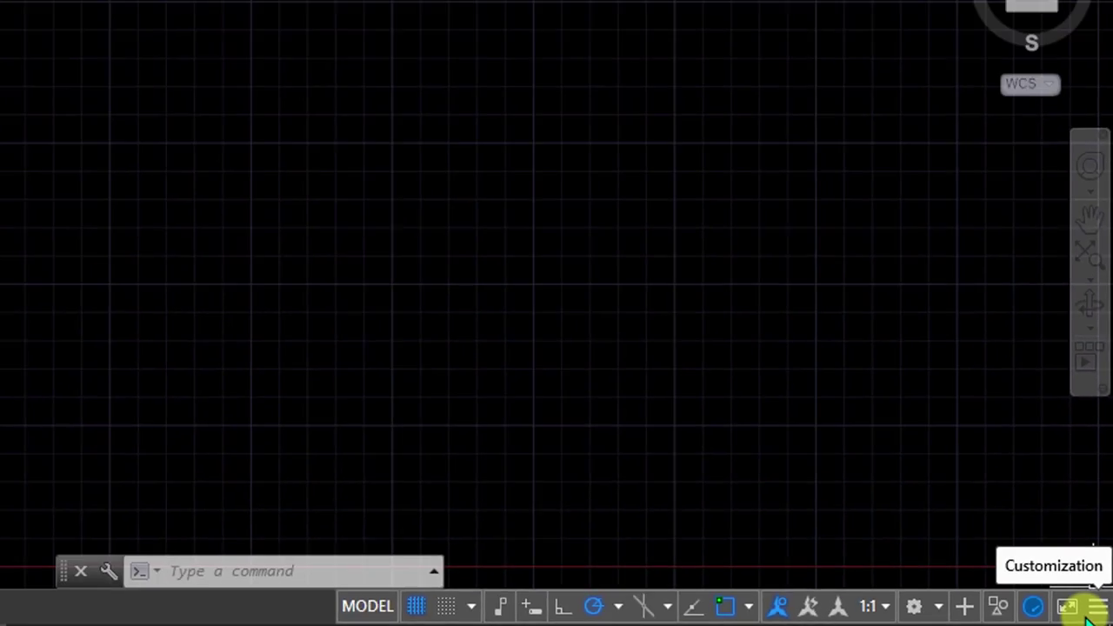
In the status bar customization list, toggle Infer Constraints off and then back on
click(1096, 609)
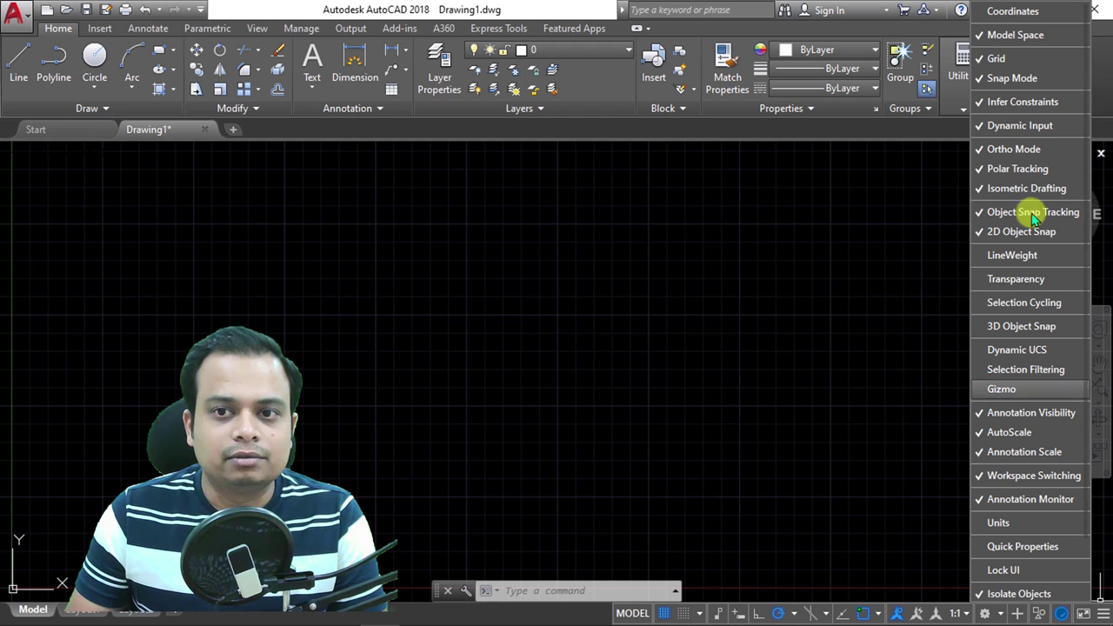
click(1009, 101)
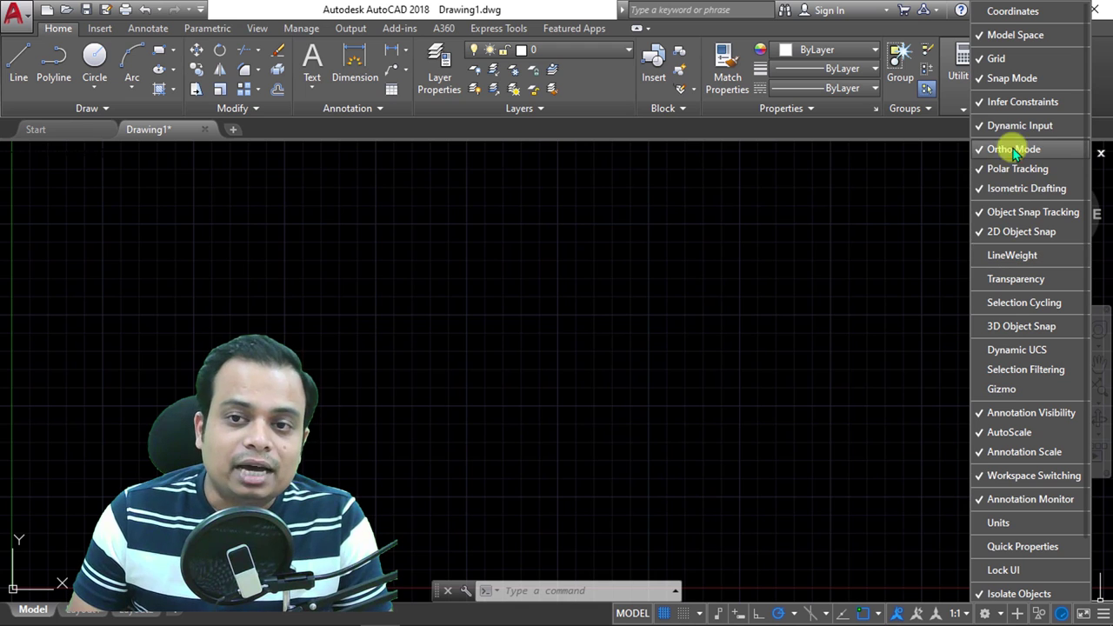
click(1025, 105)
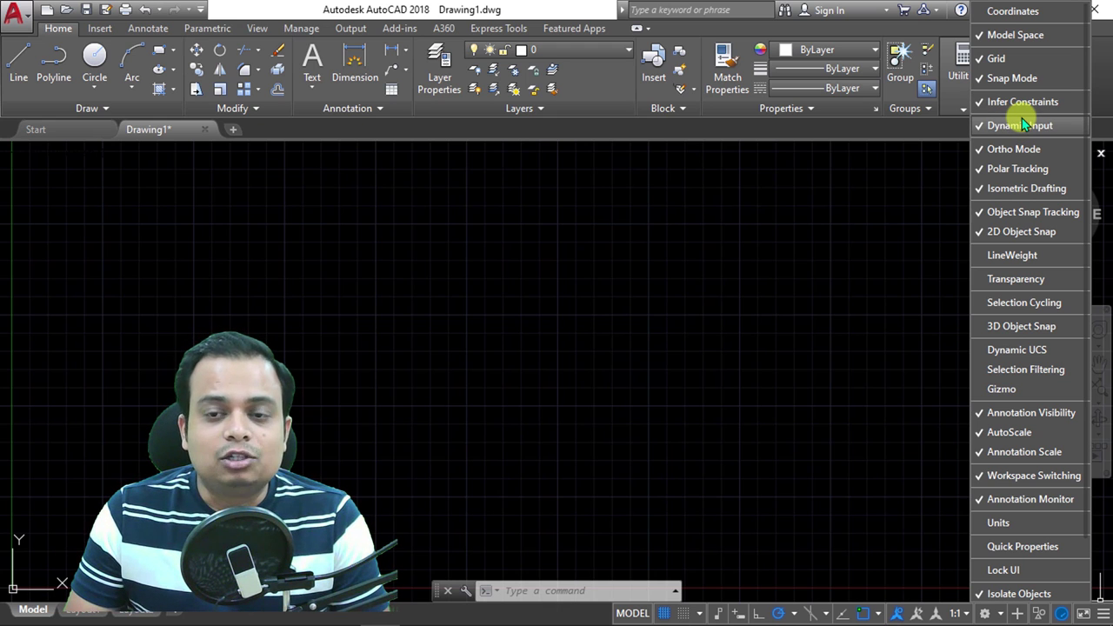
click(1024, 104)
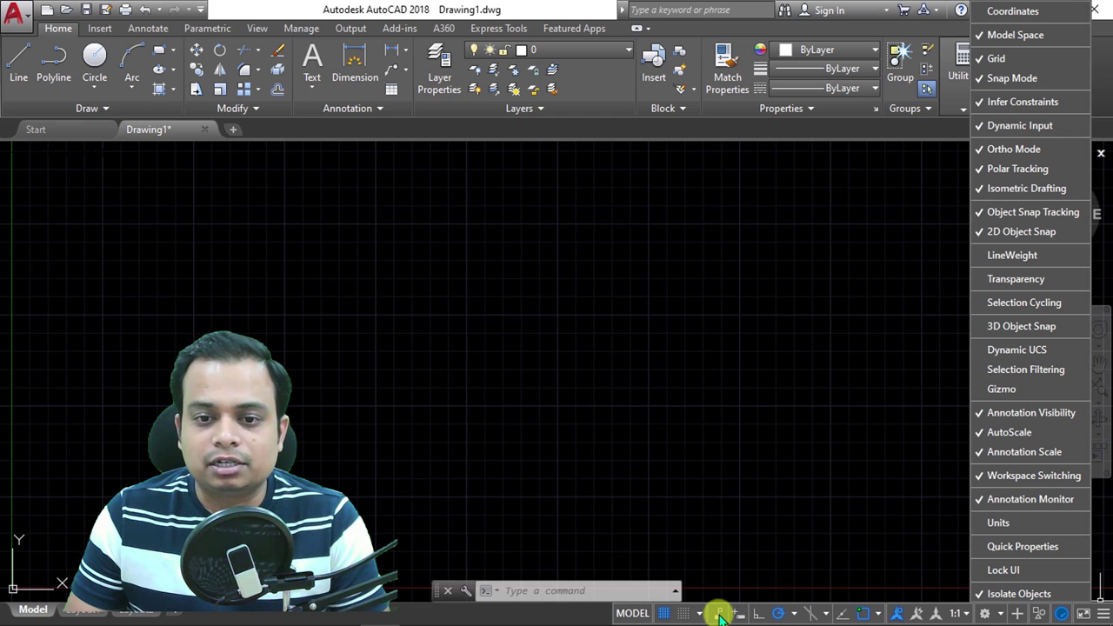
Close the customization list, zoom out, and switch the grid off and on twice
click(818, 441)
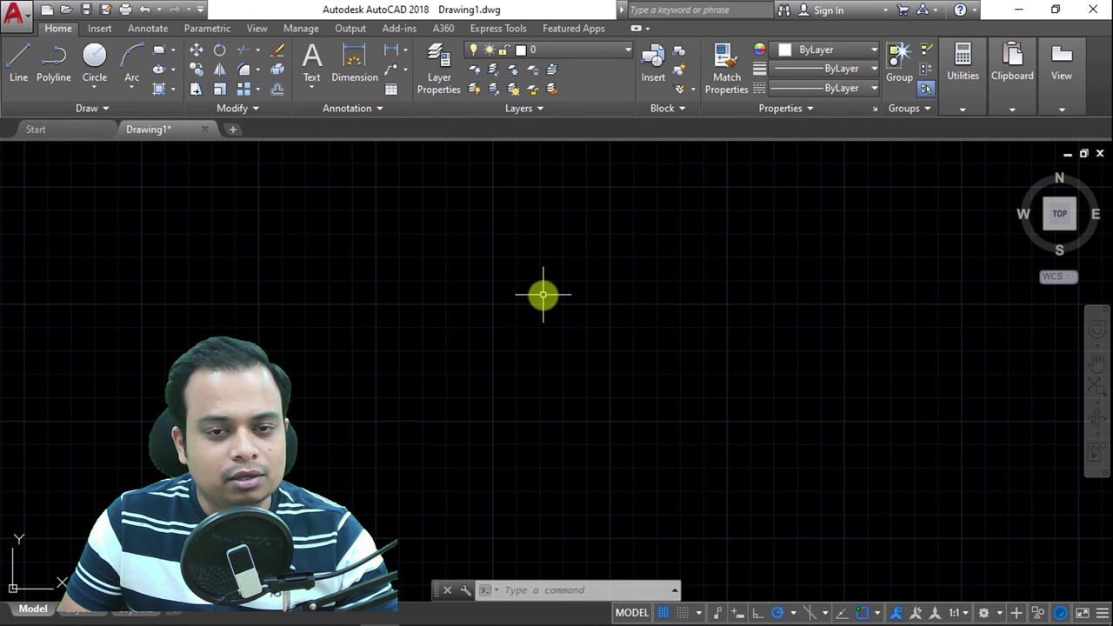
scroll(542, 295, down, 3)
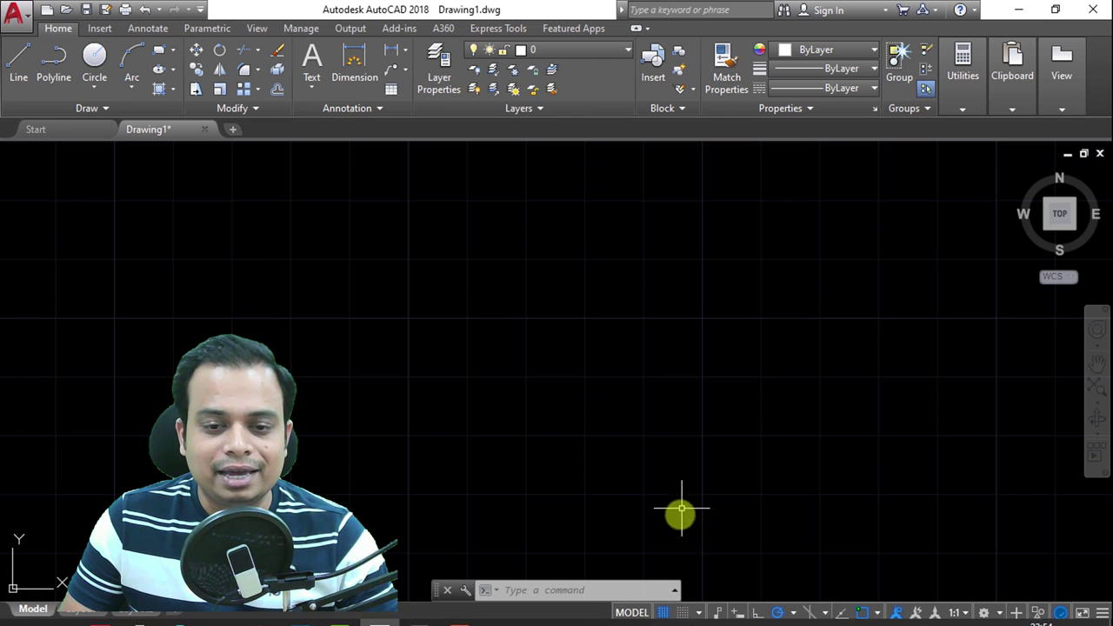
click(664, 612)
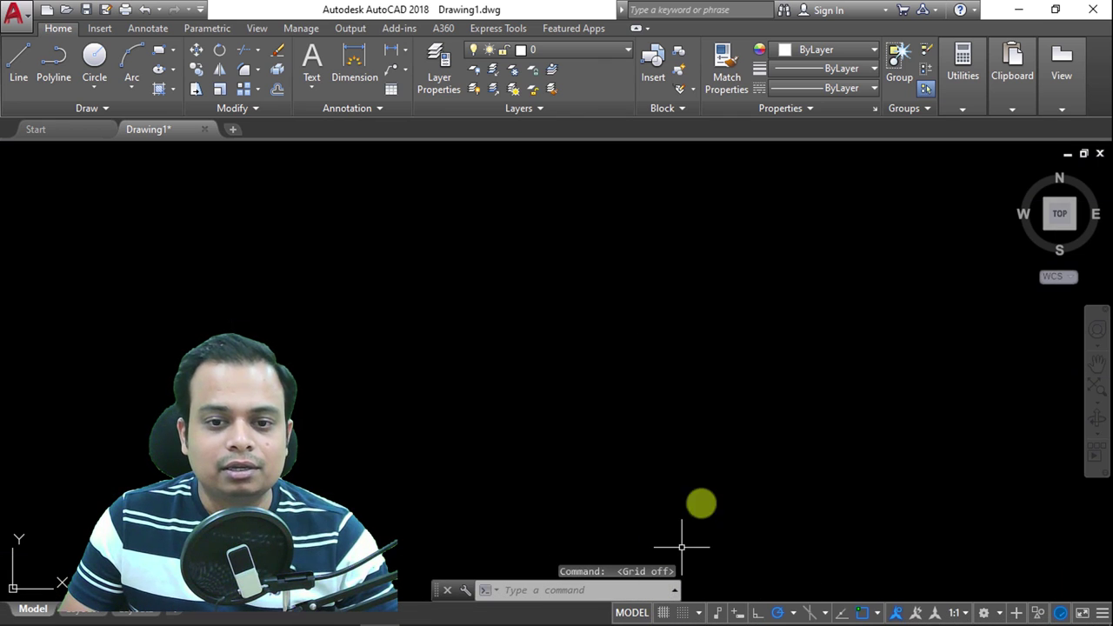
click(663, 612)
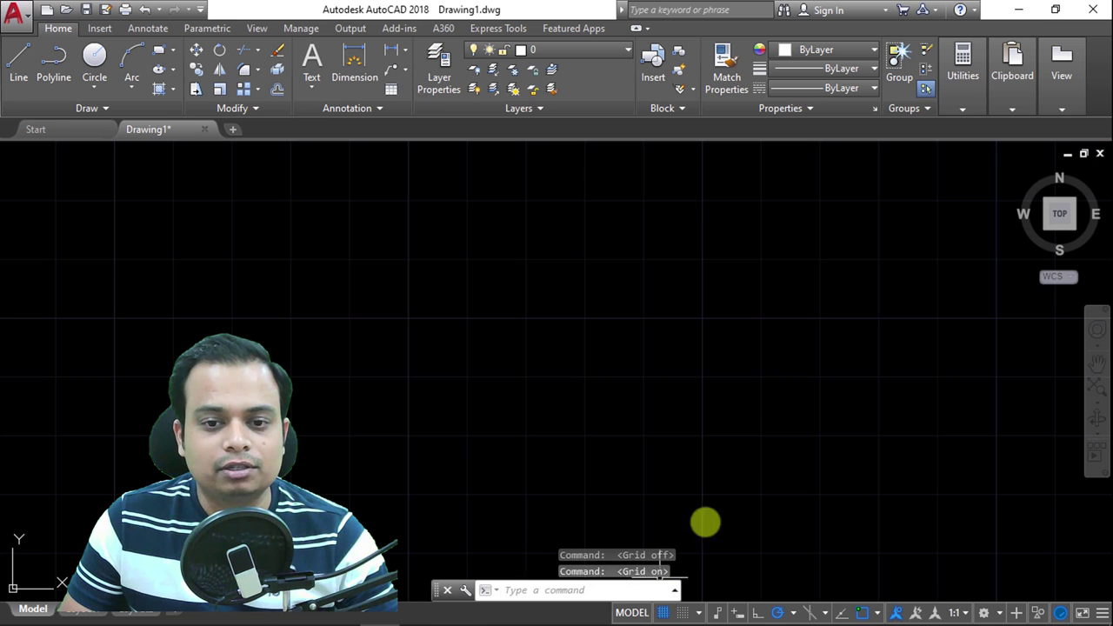
click(664, 612)
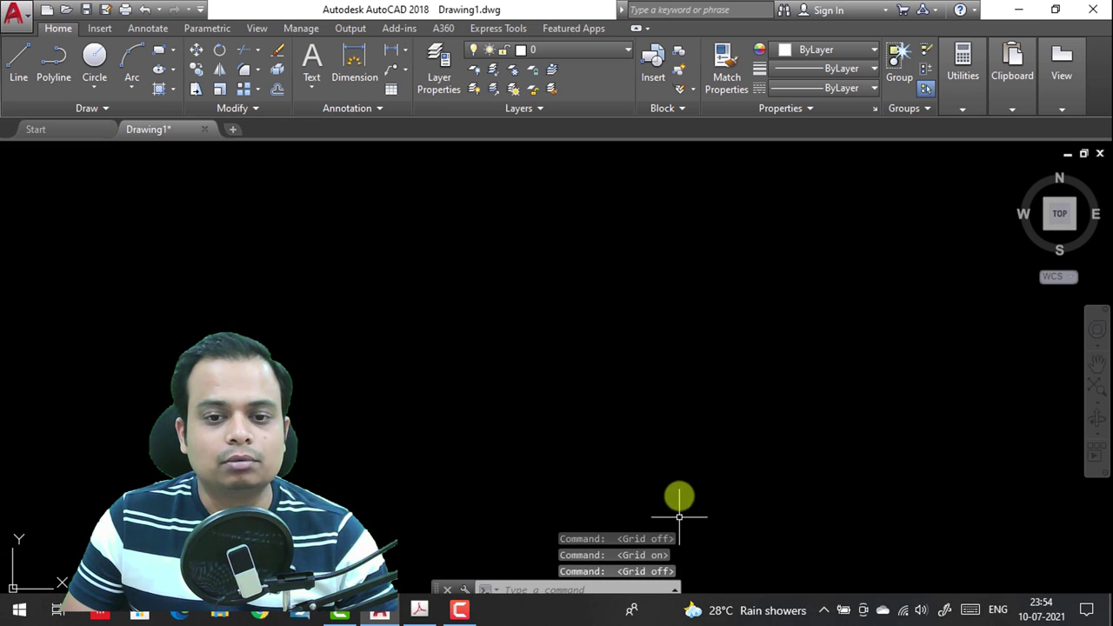
click(663, 612)
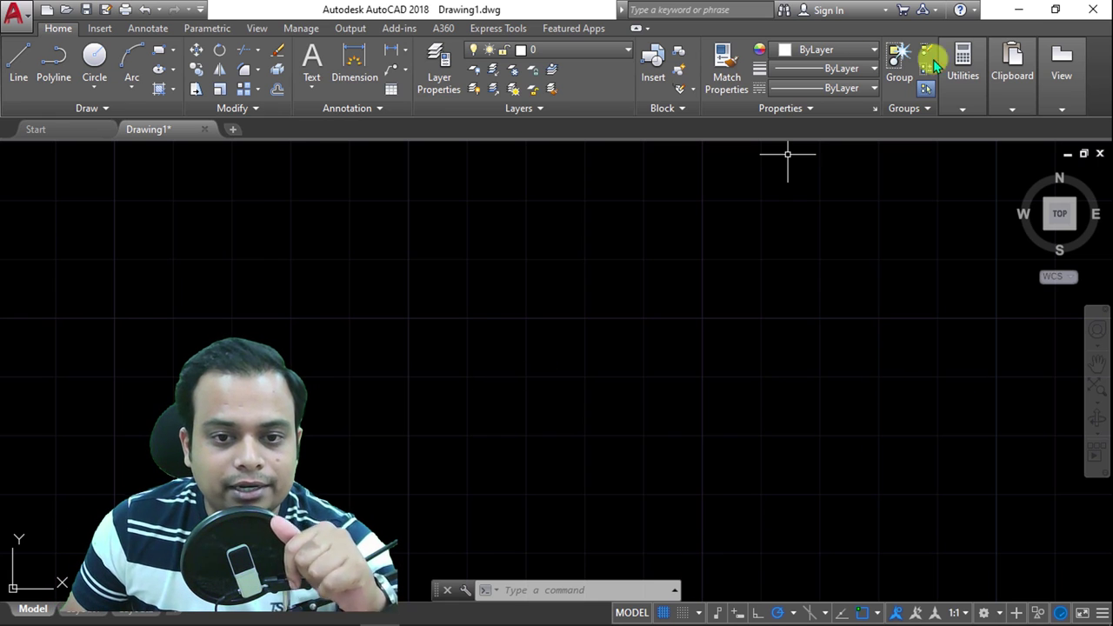
Draw a freeform zigzag chain of line segments with polar tracking turned off
click(21, 63)
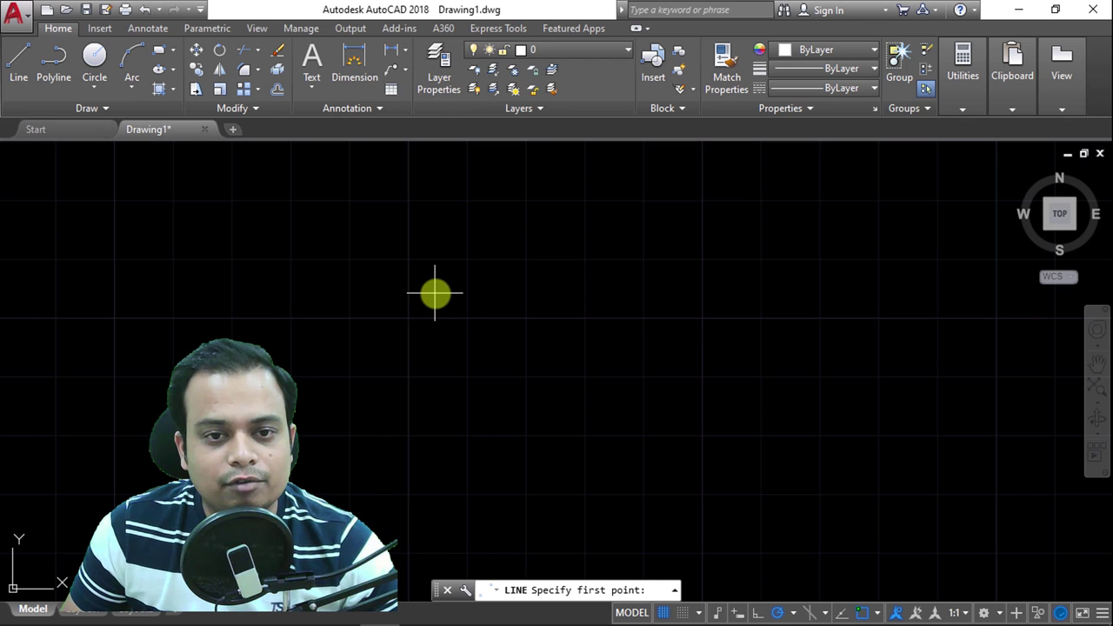
click(438, 286)
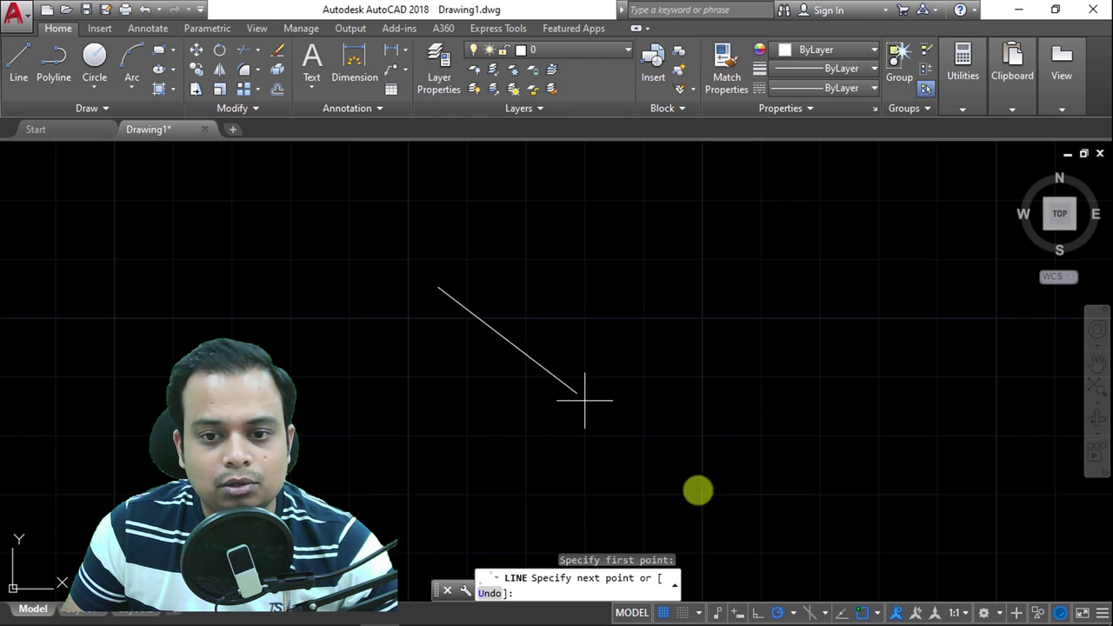
click(778, 613)
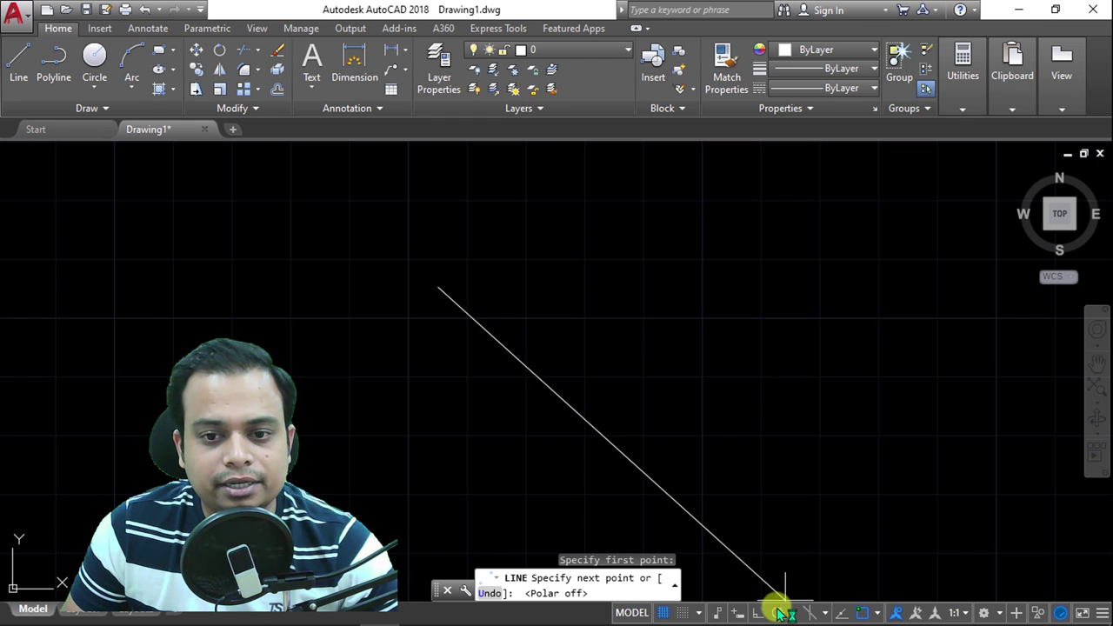
click(561, 344)
click(626, 267)
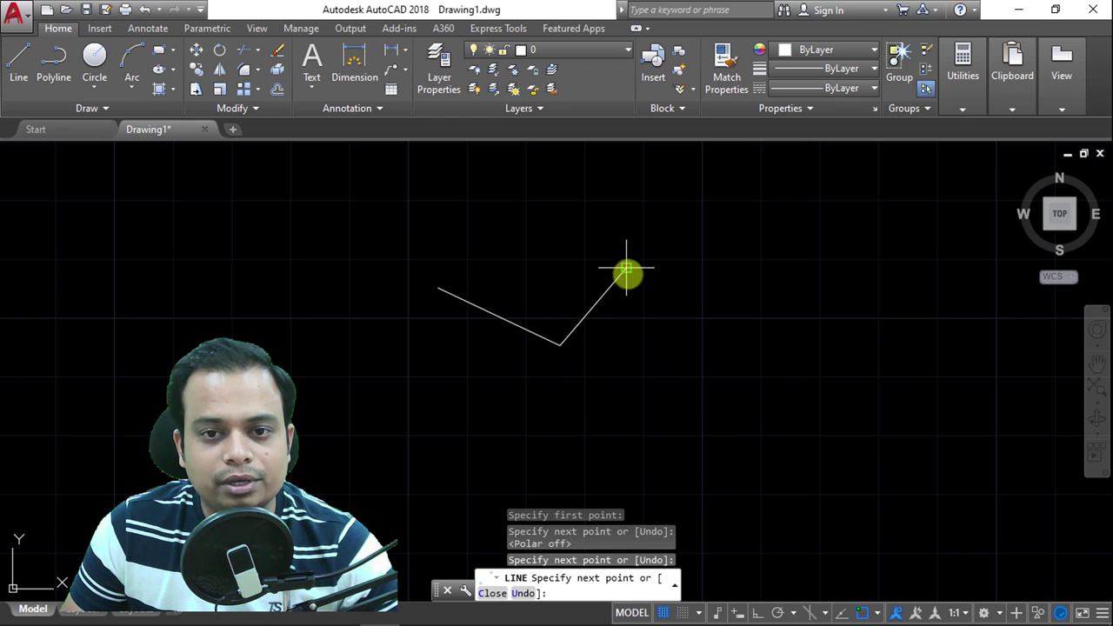
click(745, 299)
click(748, 352)
click(793, 401)
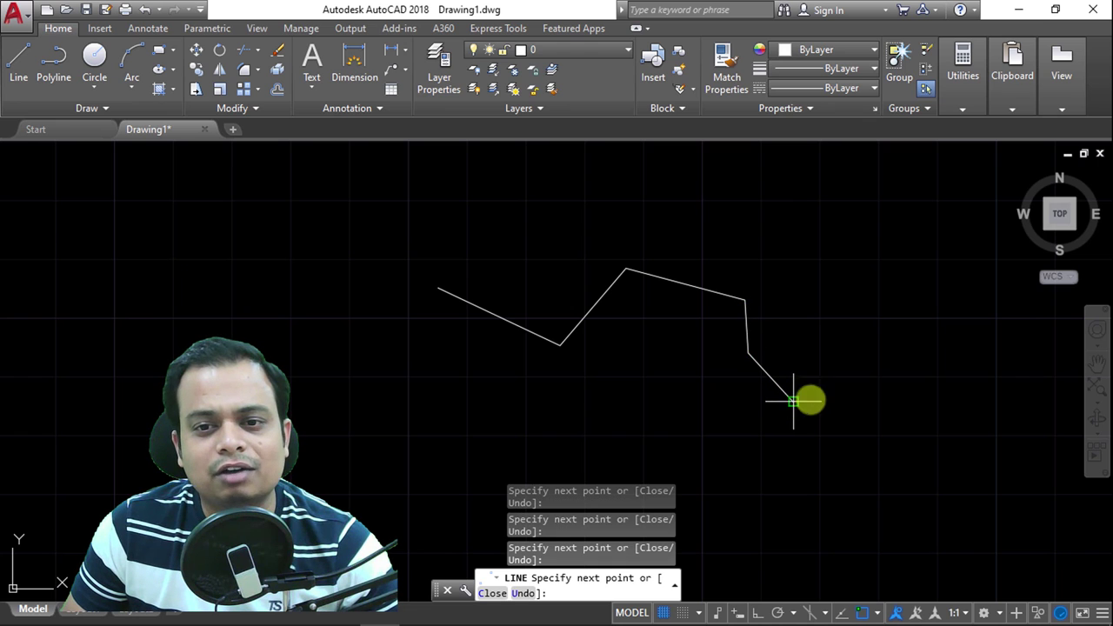
click(854, 397)
click(843, 232)
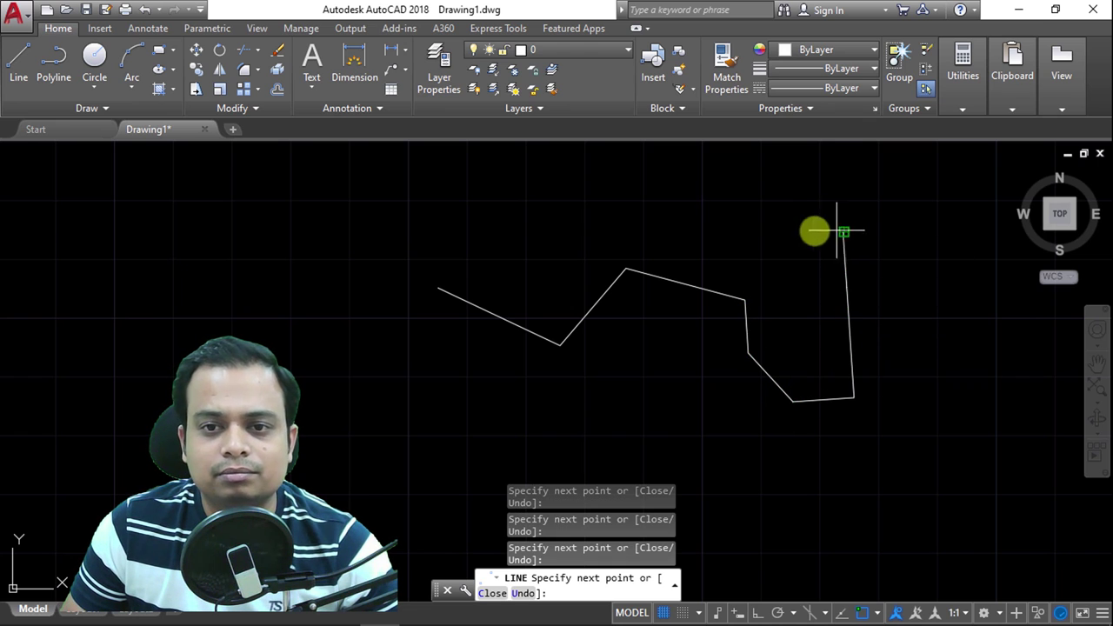
click(588, 234)
click(506, 235)
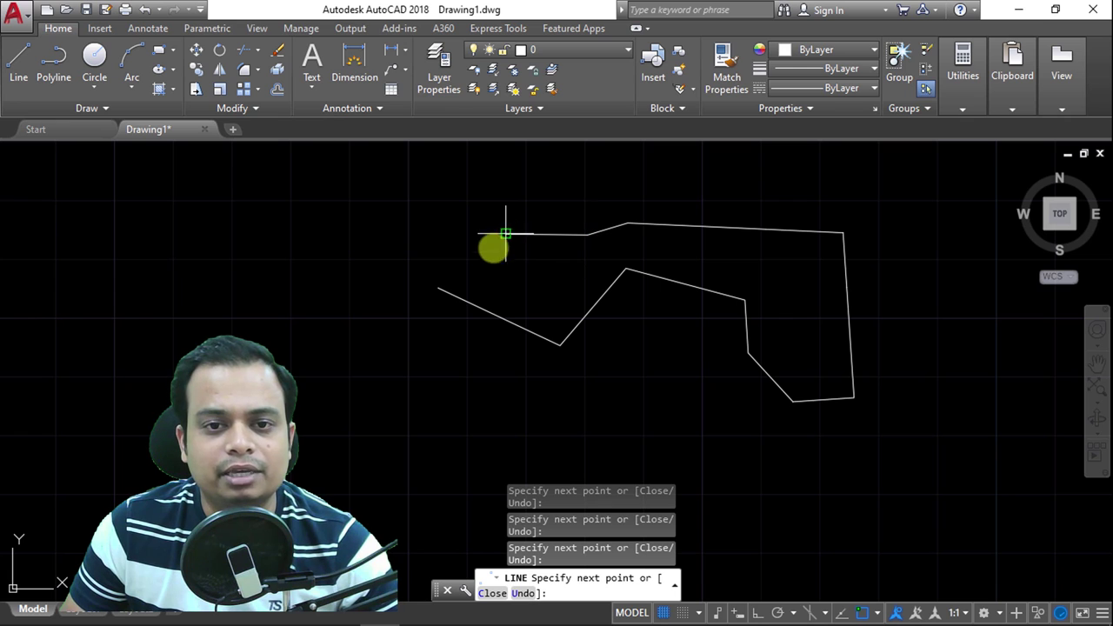
End the line command and erase every line using a selection window
key(Escape)
click(405, 174)
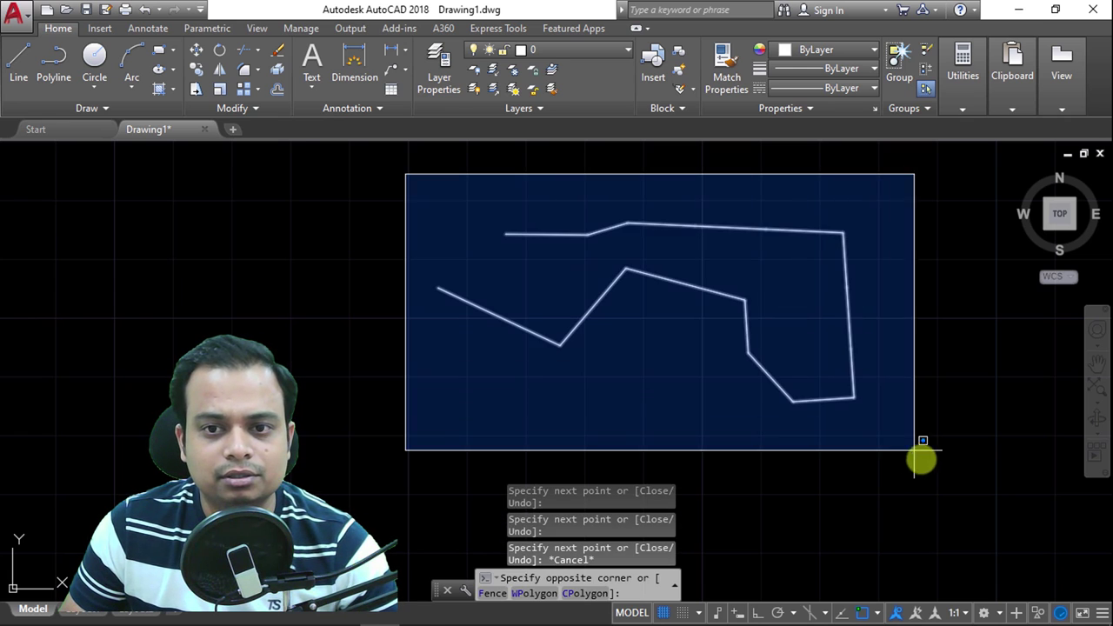
click(924, 461)
key(Delete)
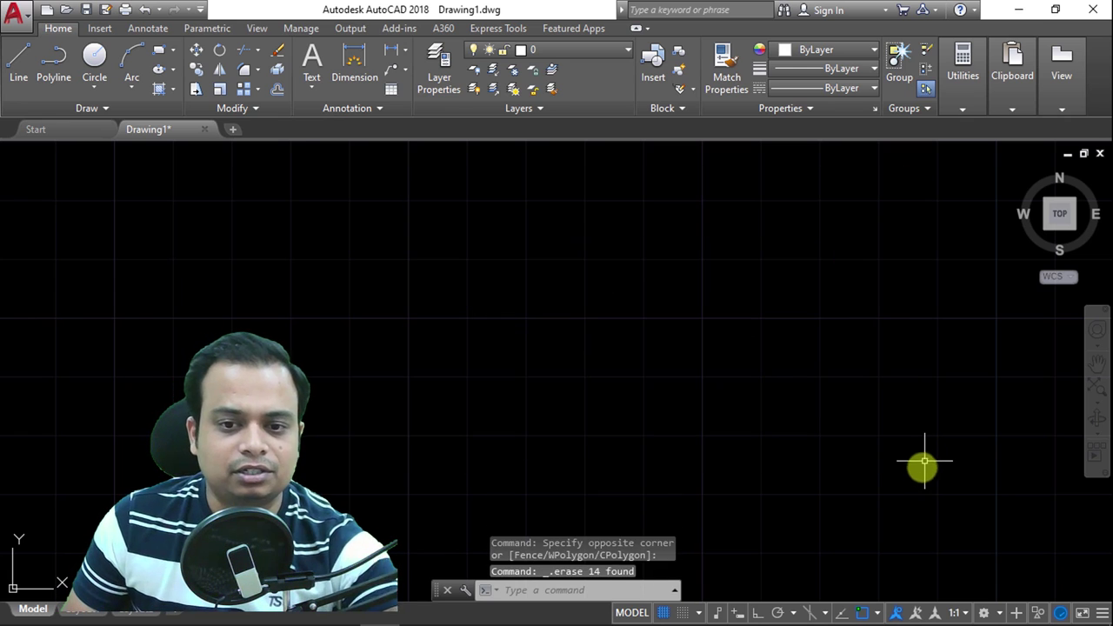
With grid snap on, draw a seven-segment zigzag on grid points, then switch snap off
click(684, 613)
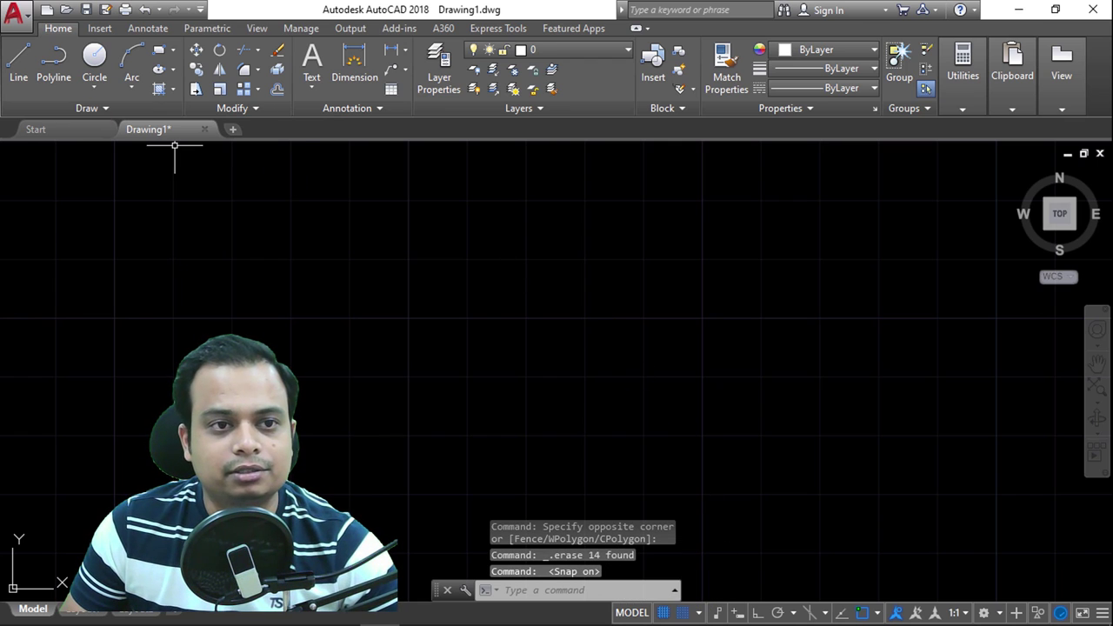
click(18, 59)
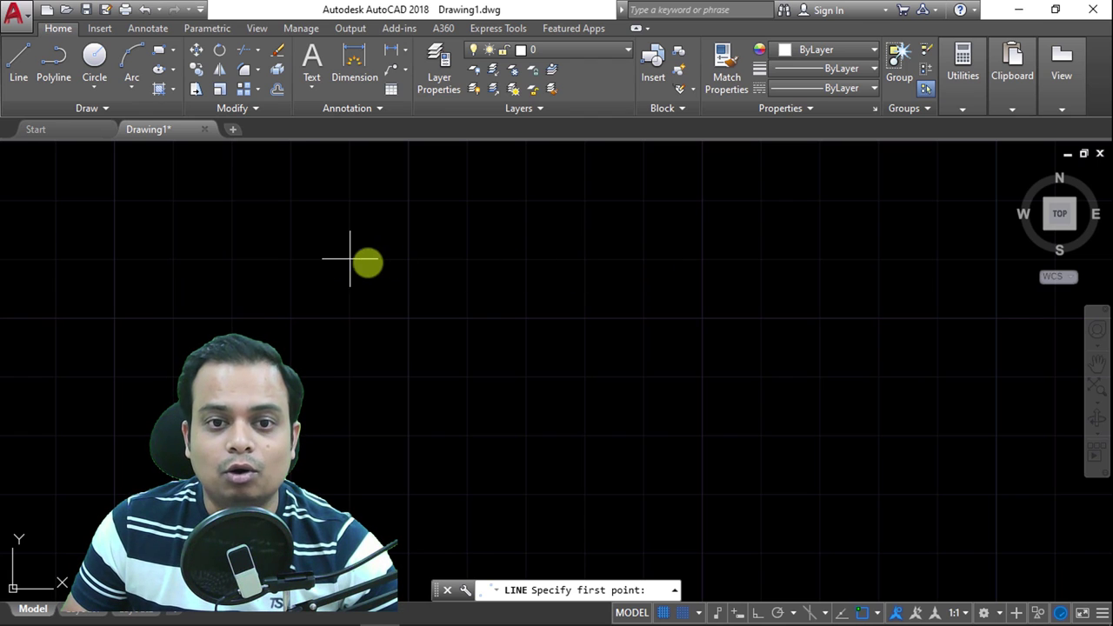
click(408, 259)
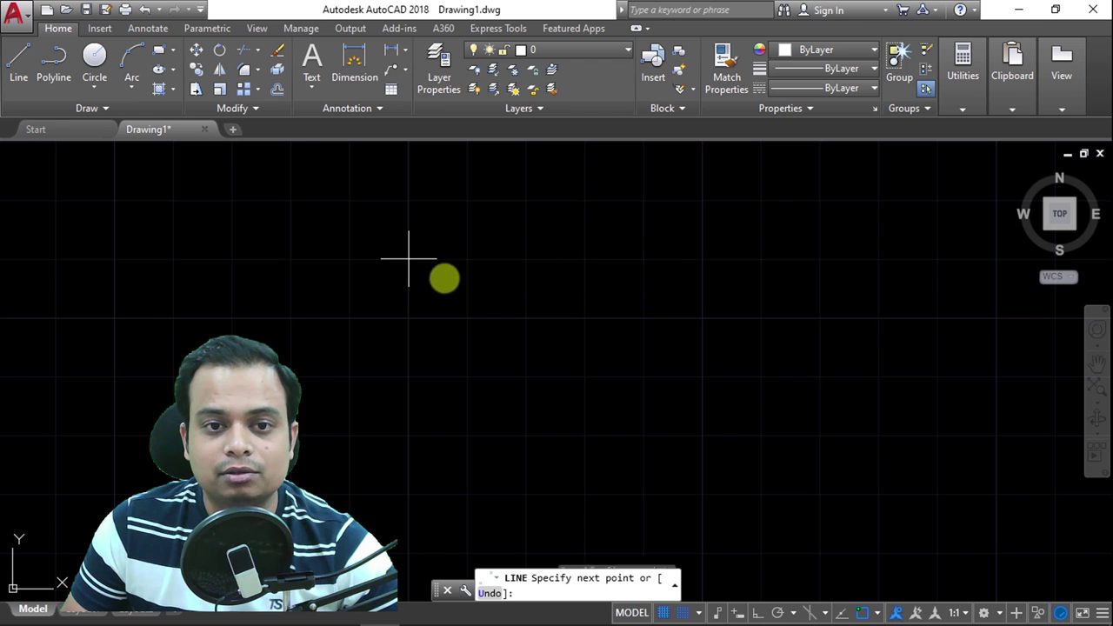
click(467, 376)
click(584, 260)
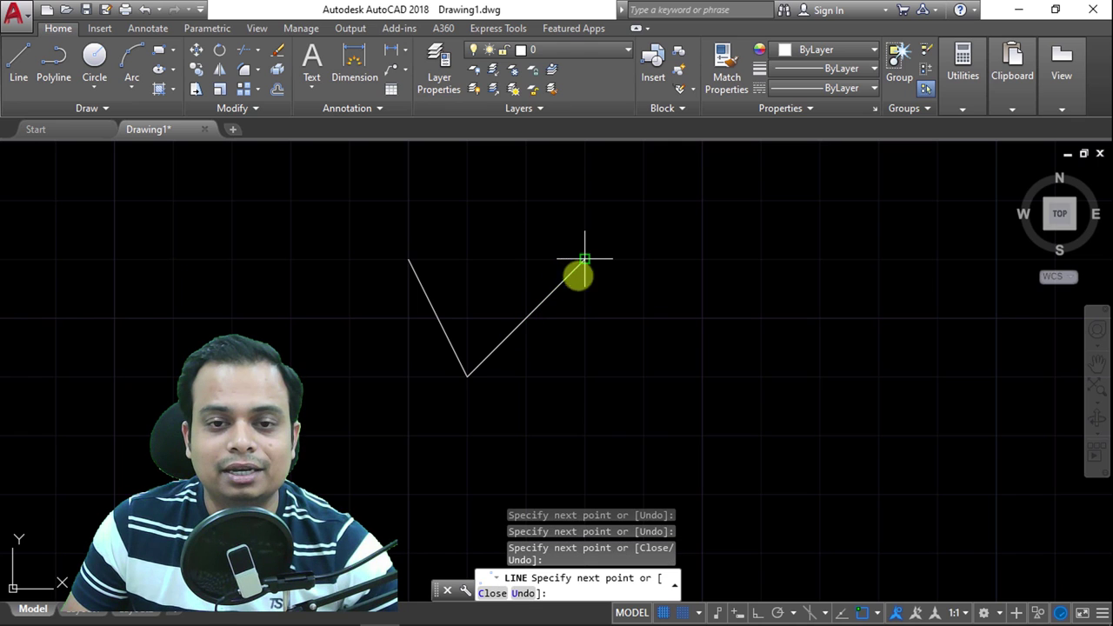
click(643, 317)
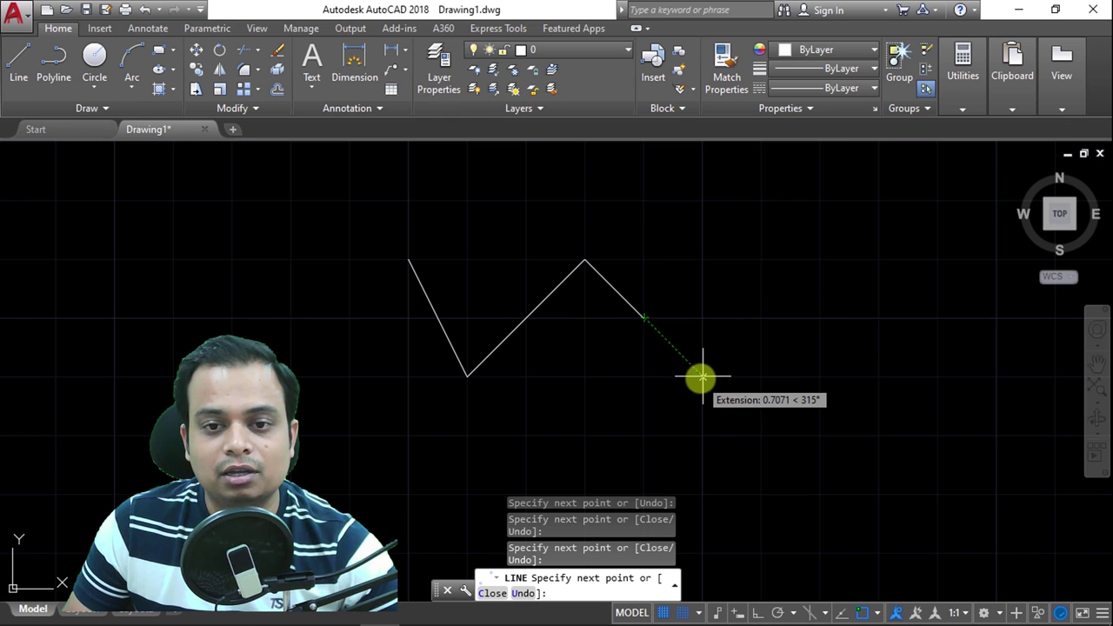
click(703, 318)
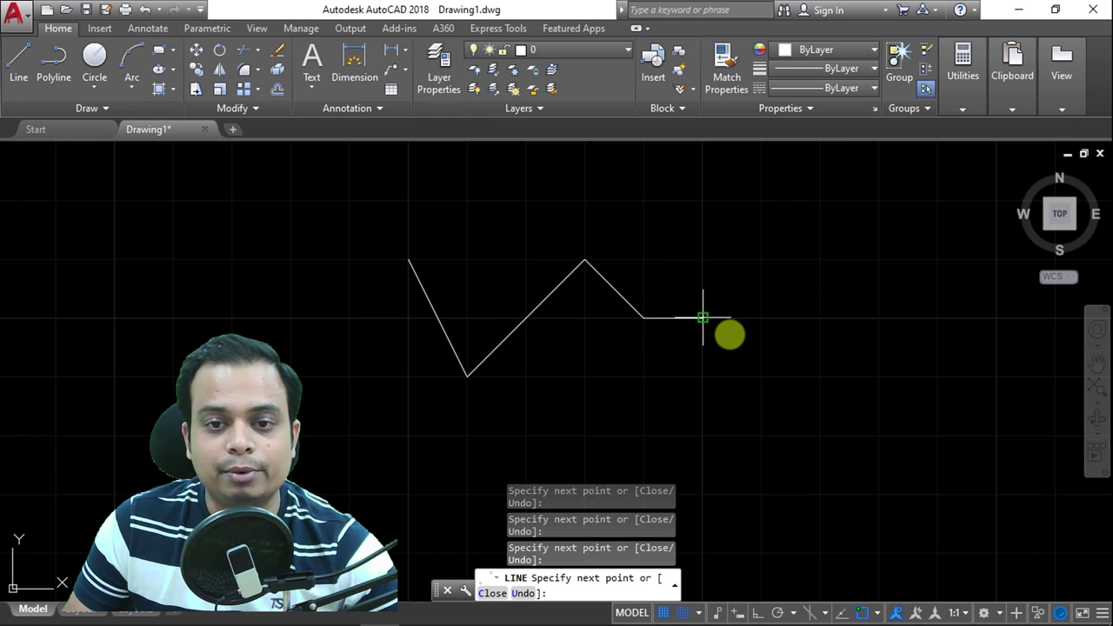
click(762, 317)
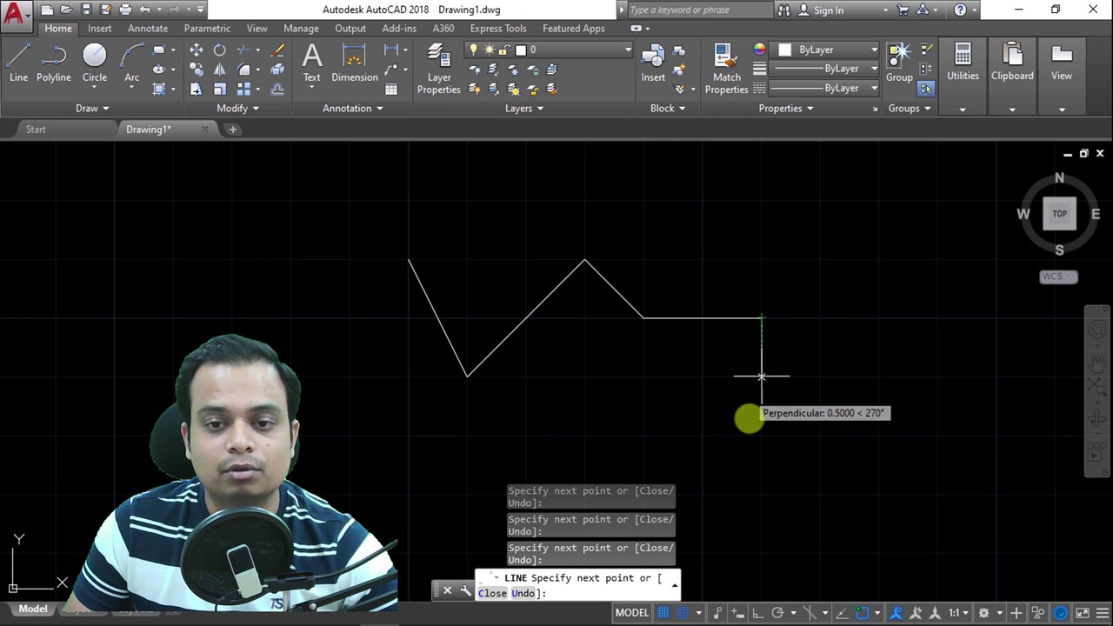
click(762, 437)
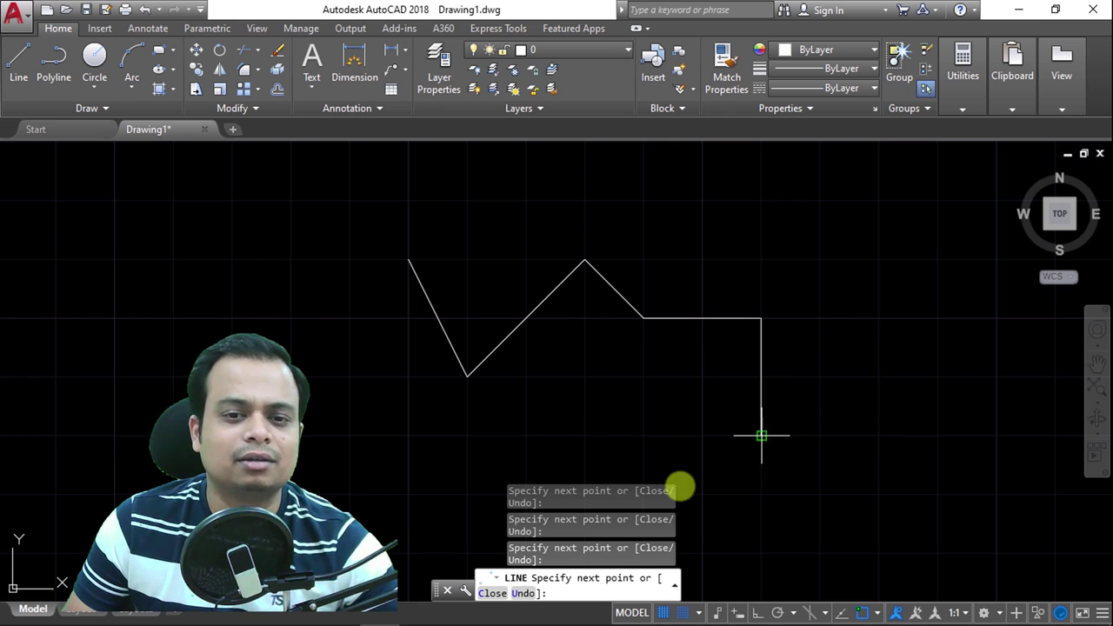
click(683, 613)
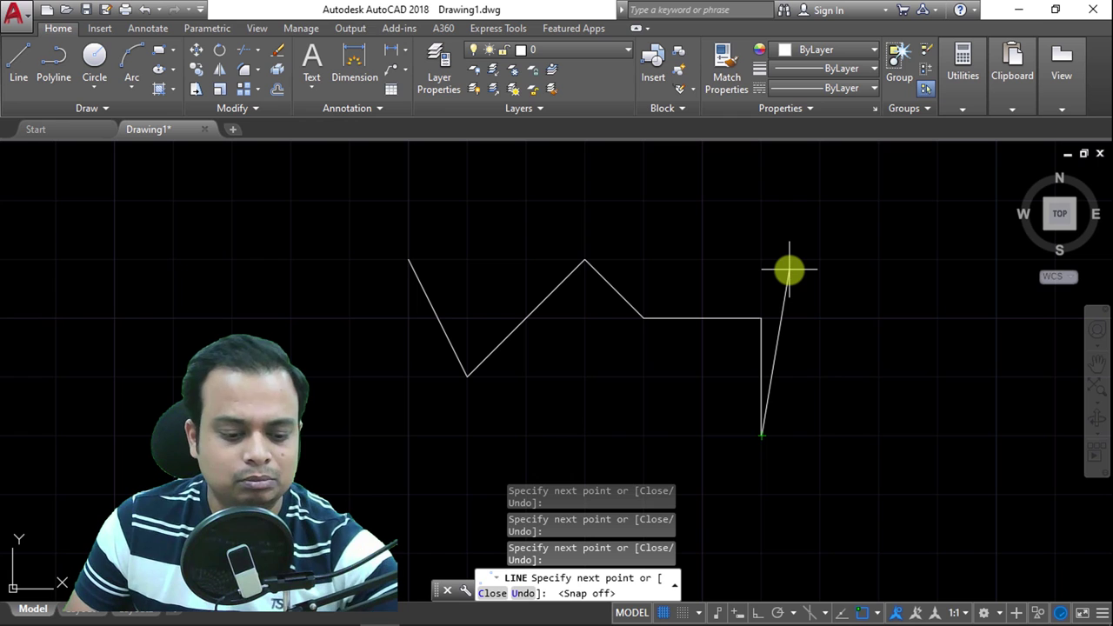
End the line and erase the whole zigzag with a selection window
key(Return)
click(819, 182)
click(344, 461)
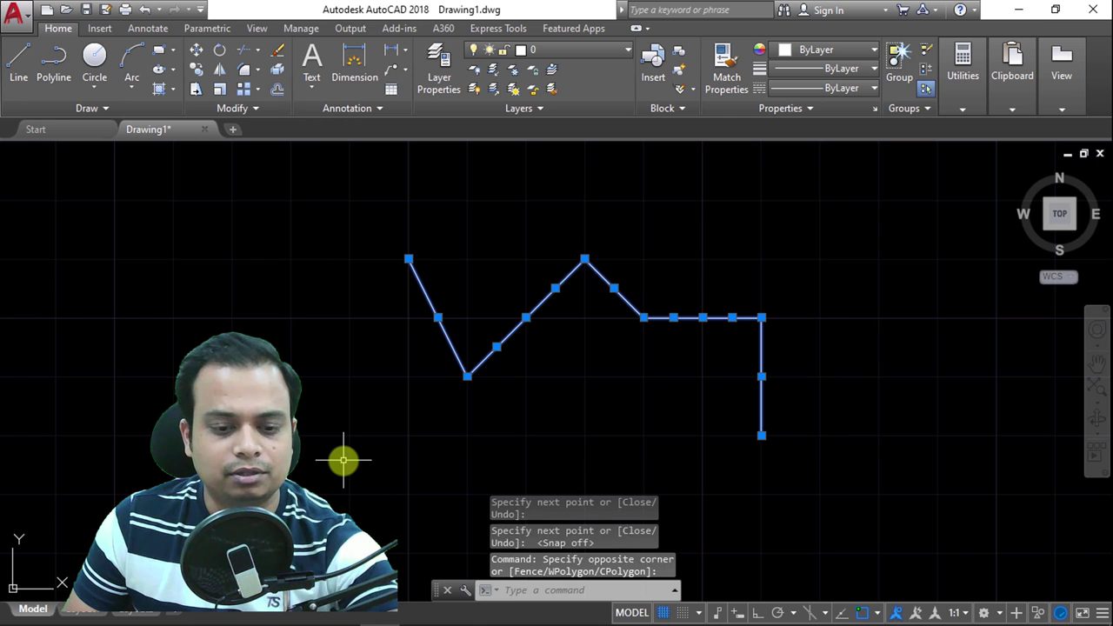
key(Delete)
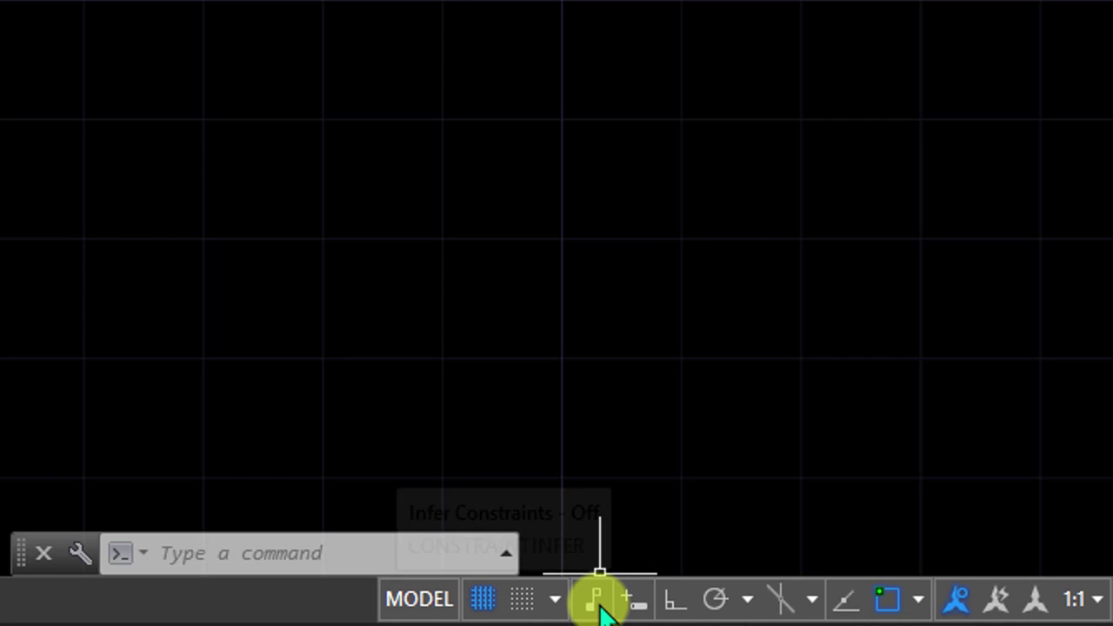
right_click(599, 600)
click(544, 558)
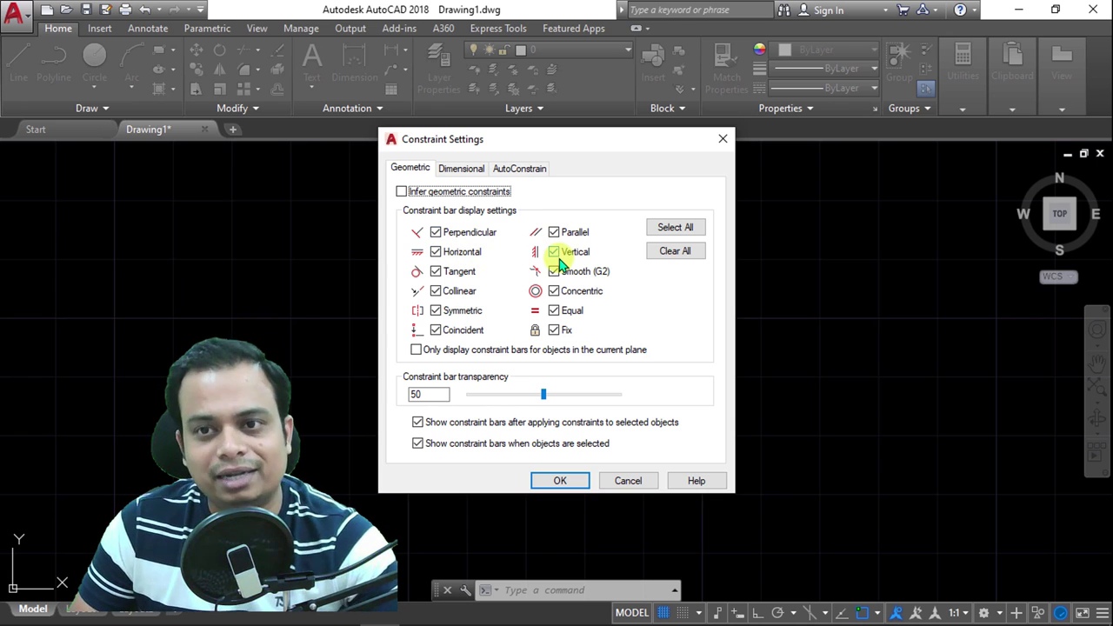
click(720, 140)
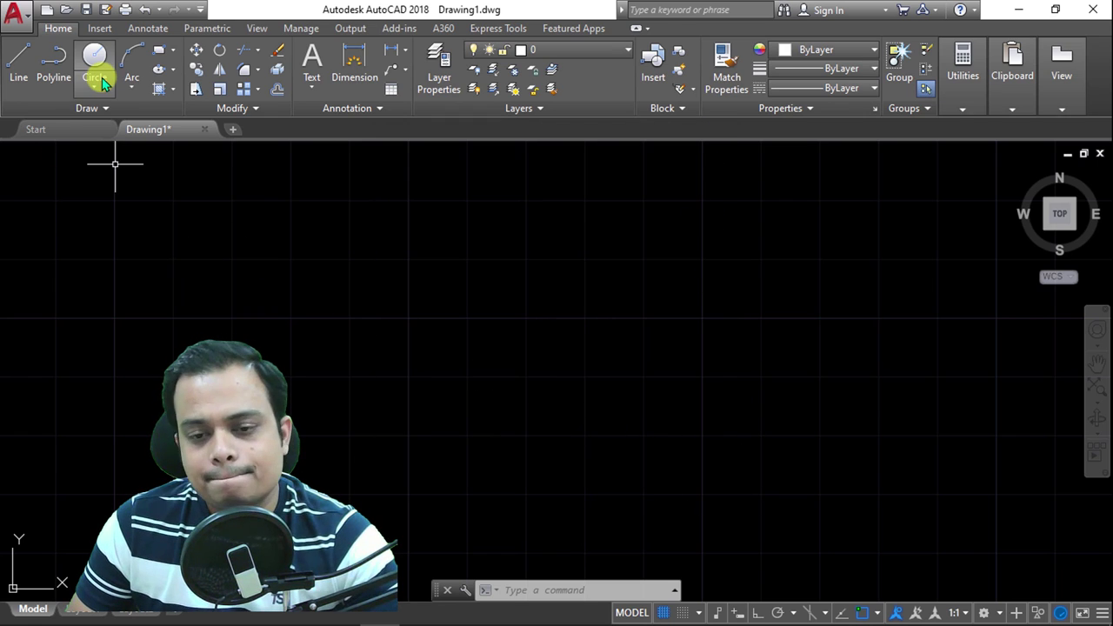
With Ortho on, draw a five-segment stepped line, then switch Infer Constraints on
click(18, 56)
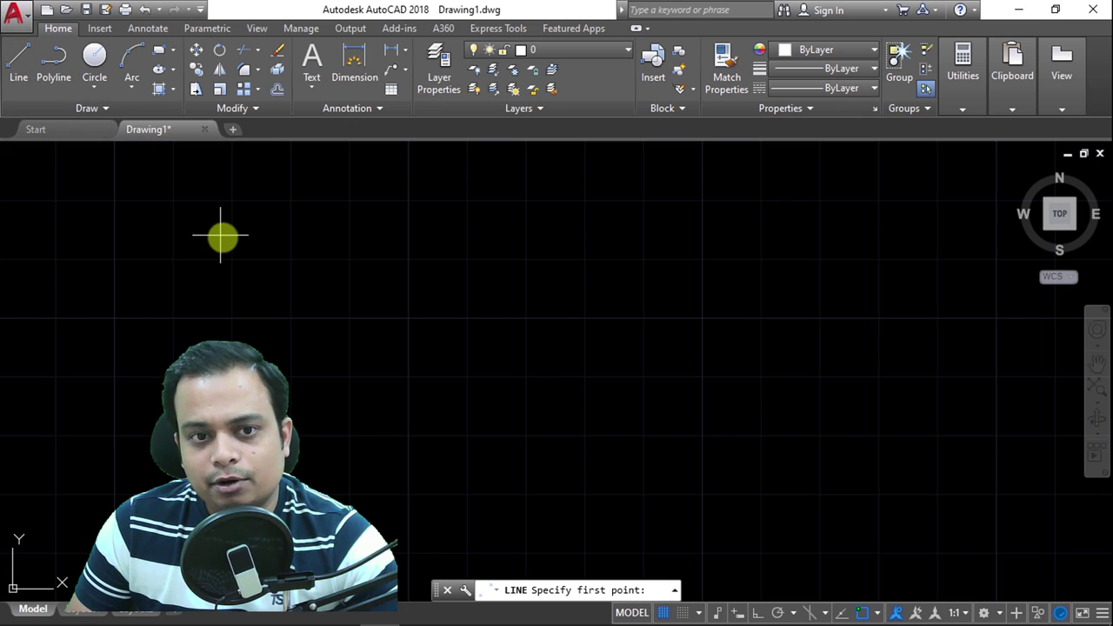
click(758, 612)
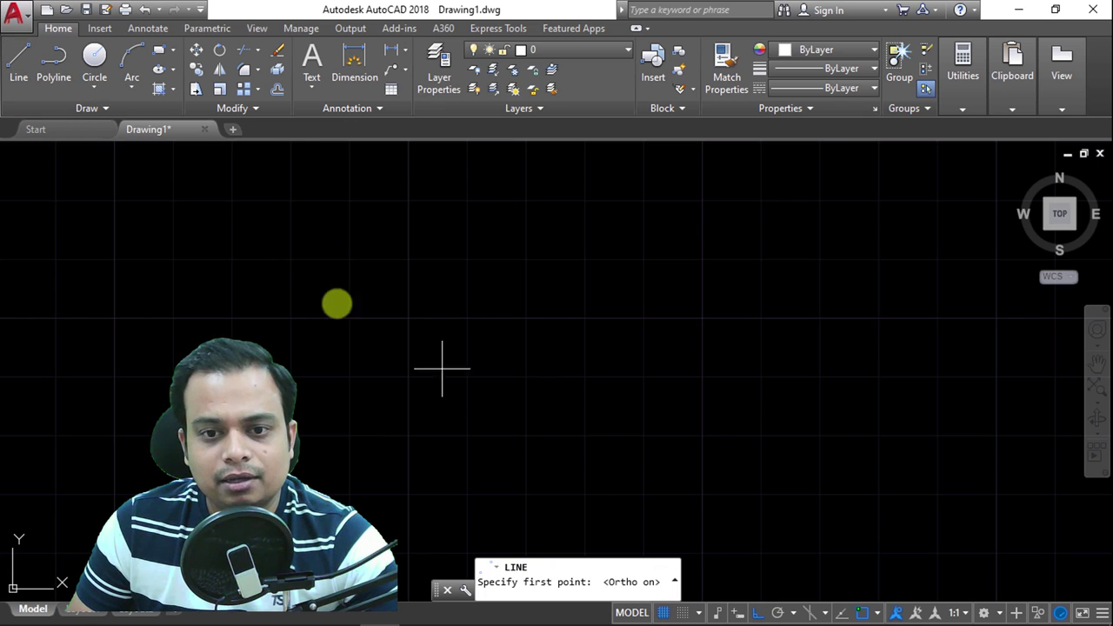
click(224, 243)
click(332, 244)
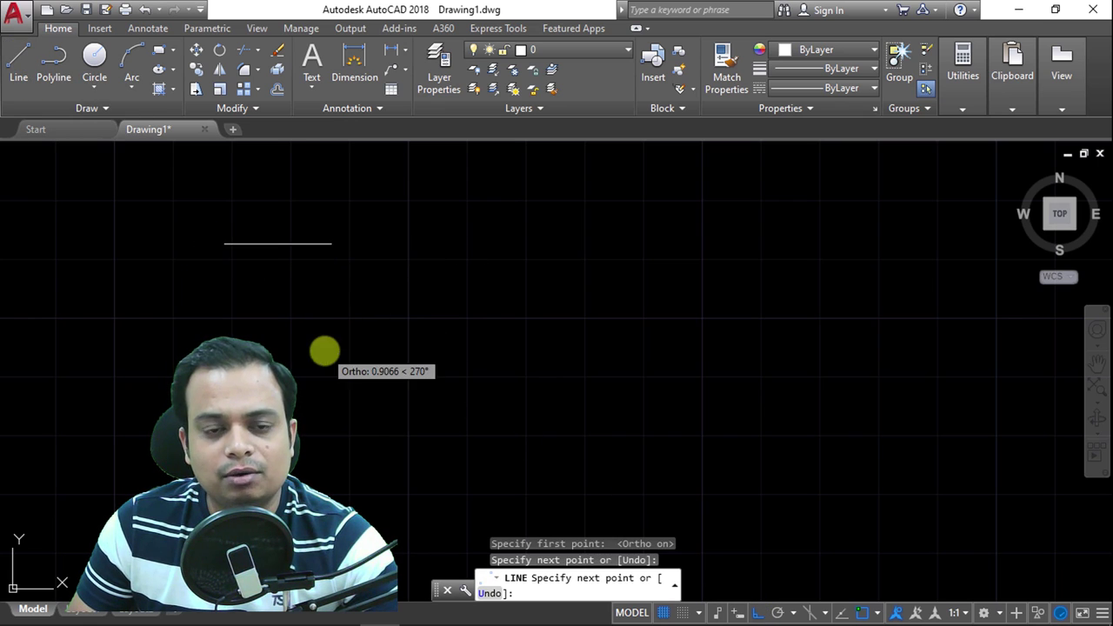
click(332, 351)
click(449, 350)
click(448, 235)
click(527, 235)
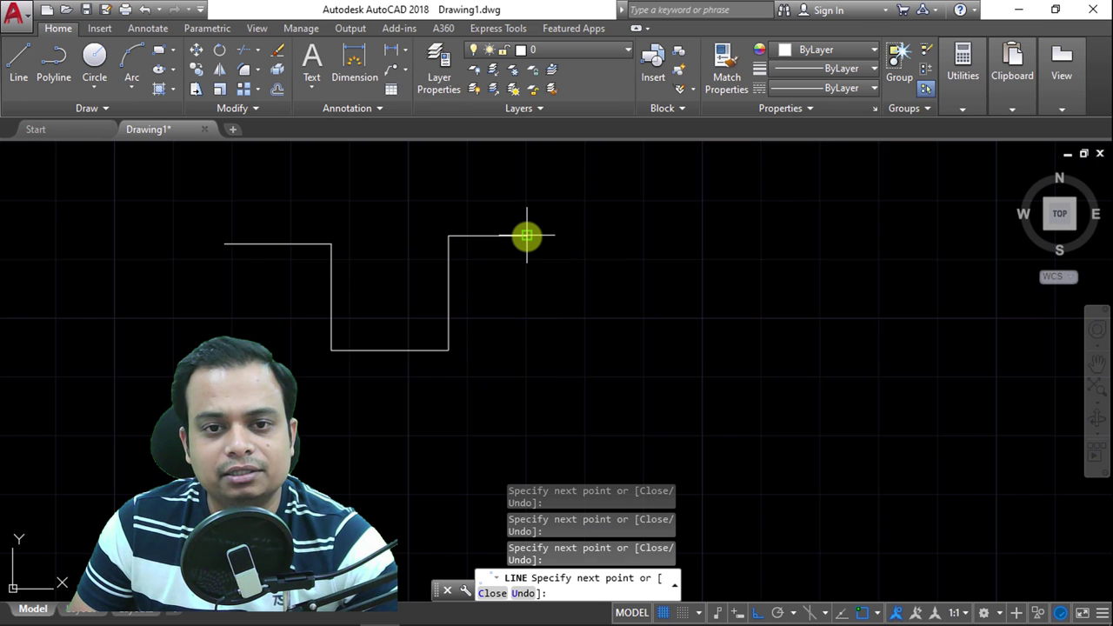
key(Return)
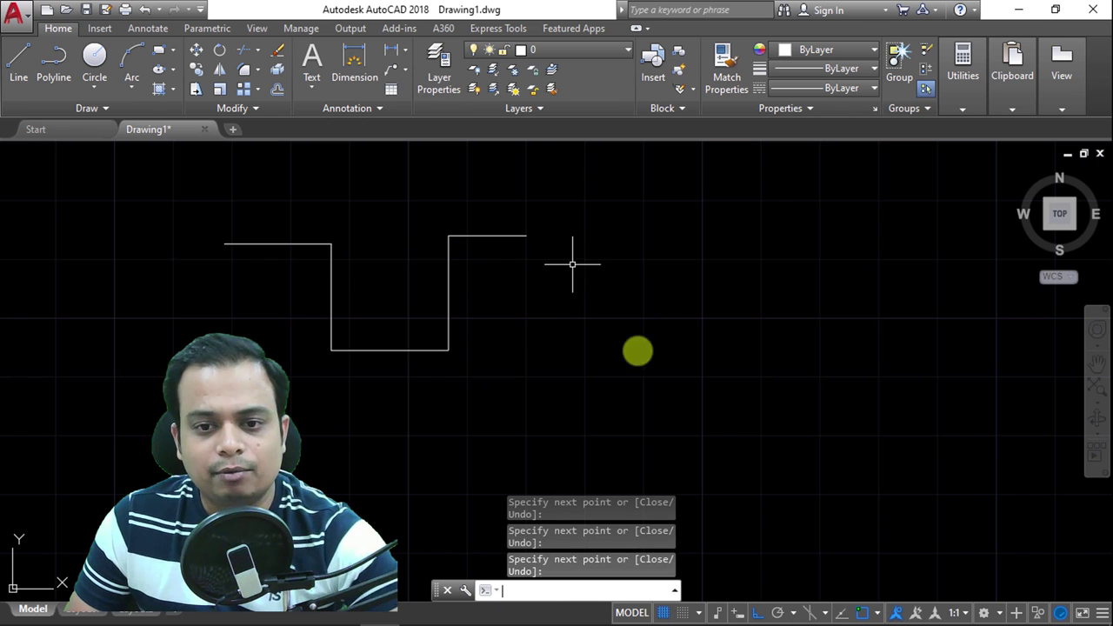
click(720, 613)
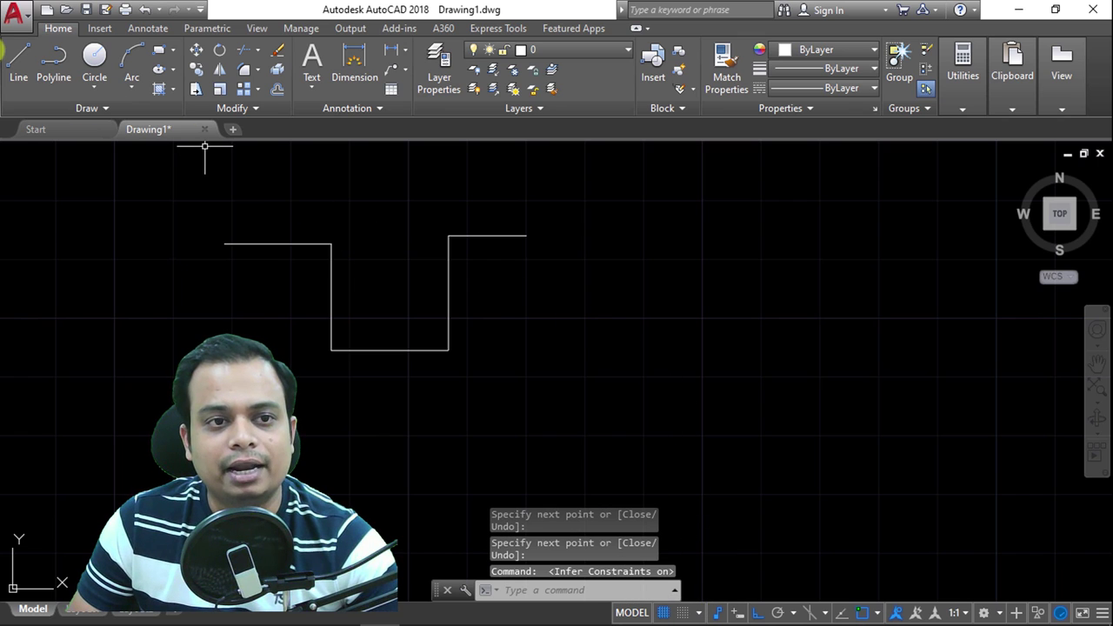
Draw a four-segment stepped line chain to the right of the first steps
click(18, 59)
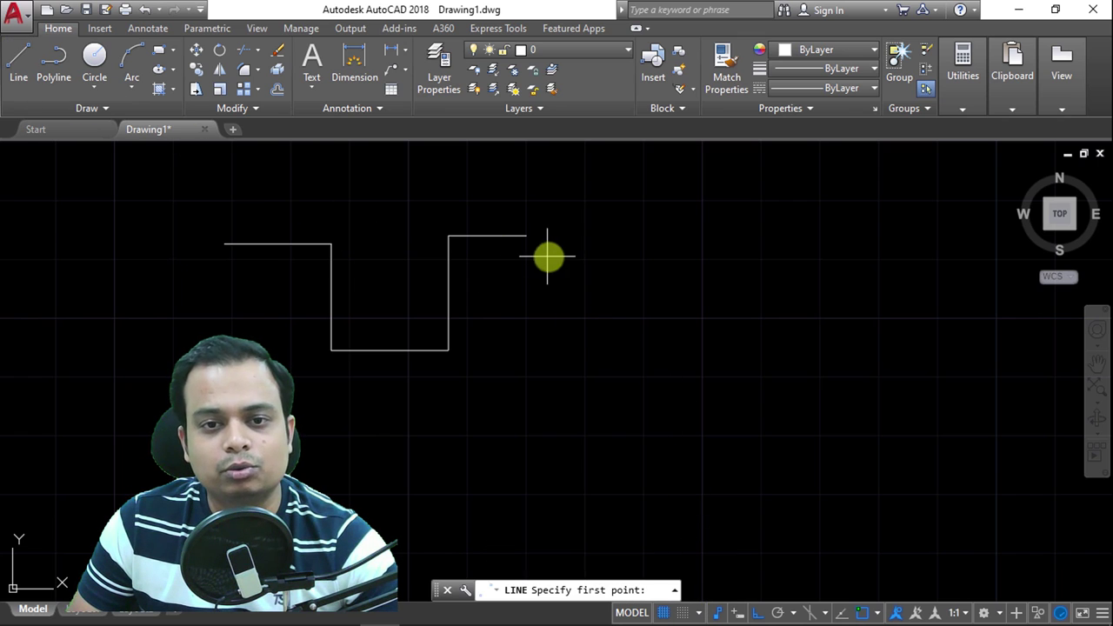
click(597, 235)
click(750, 235)
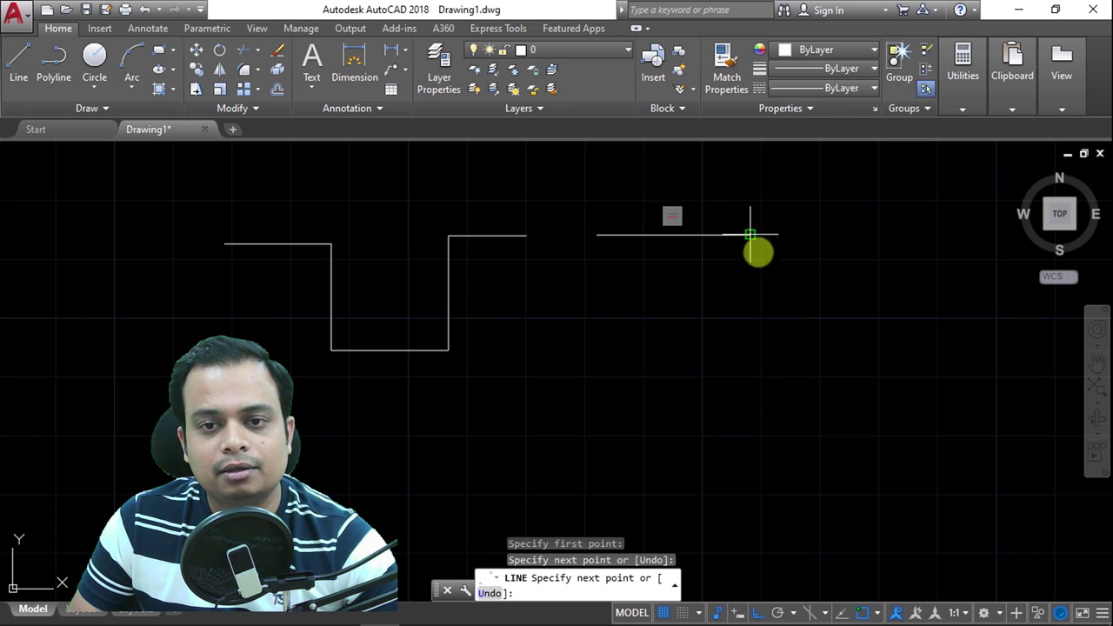
click(769, 361)
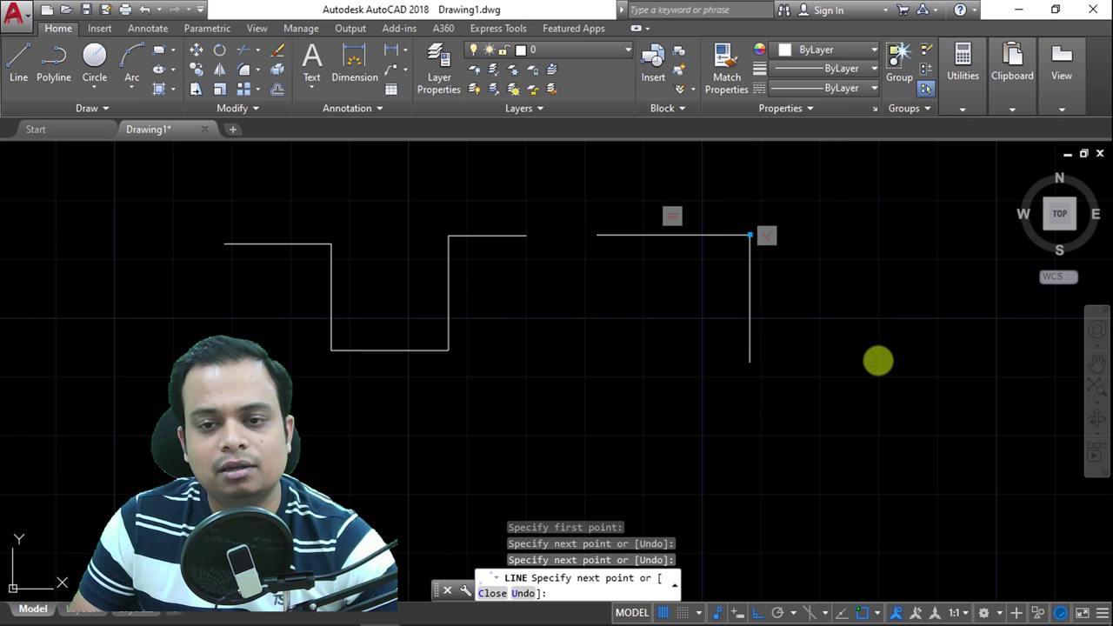
click(878, 361)
click(890, 241)
key(Return)
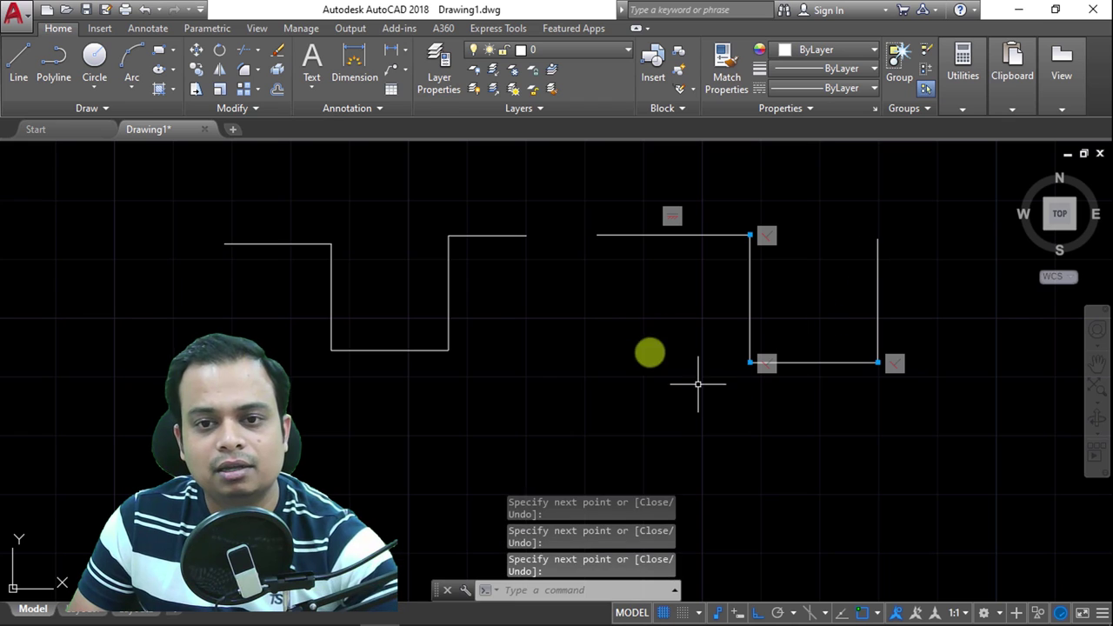
click(587, 343)
click(724, 335)
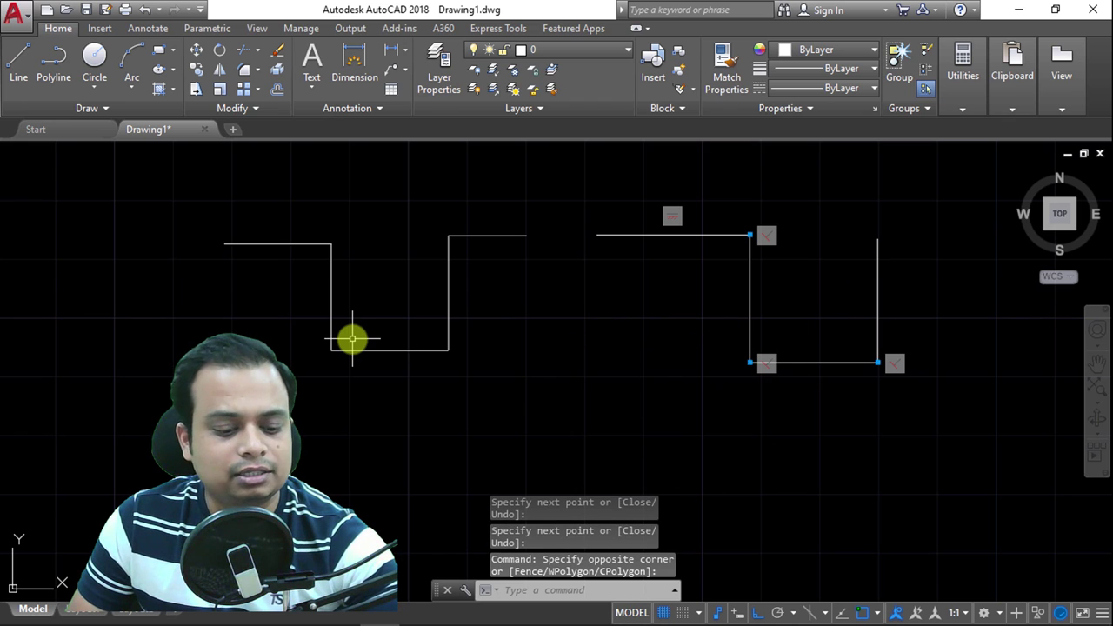
Draw a short horizontal line with the L command
text(l)
key(Return)
click(589, 322)
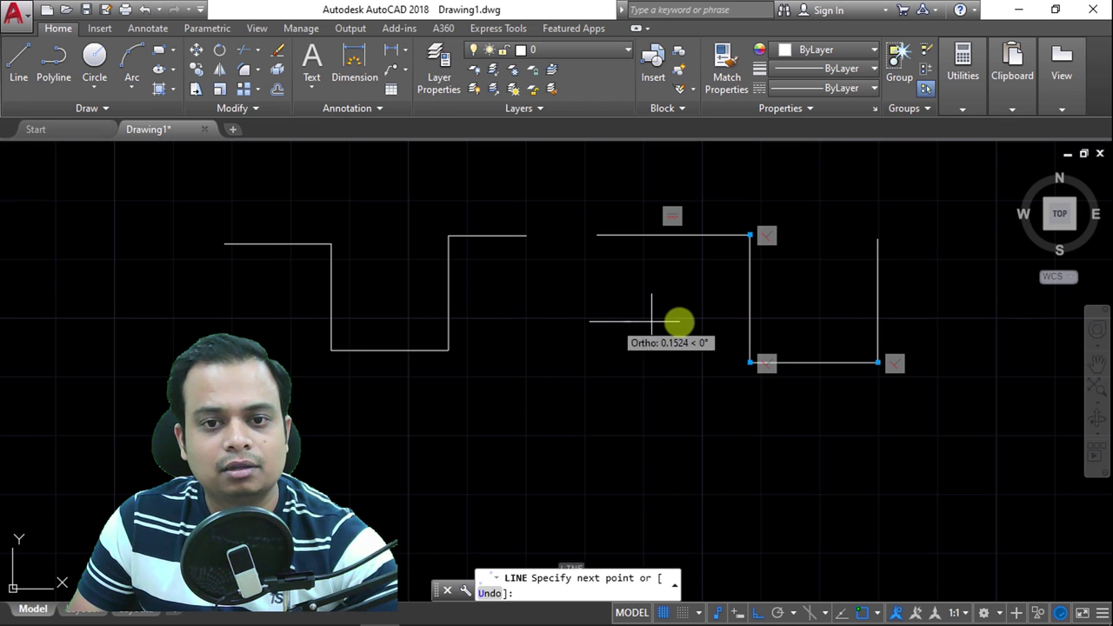
click(683, 322)
key(Return)
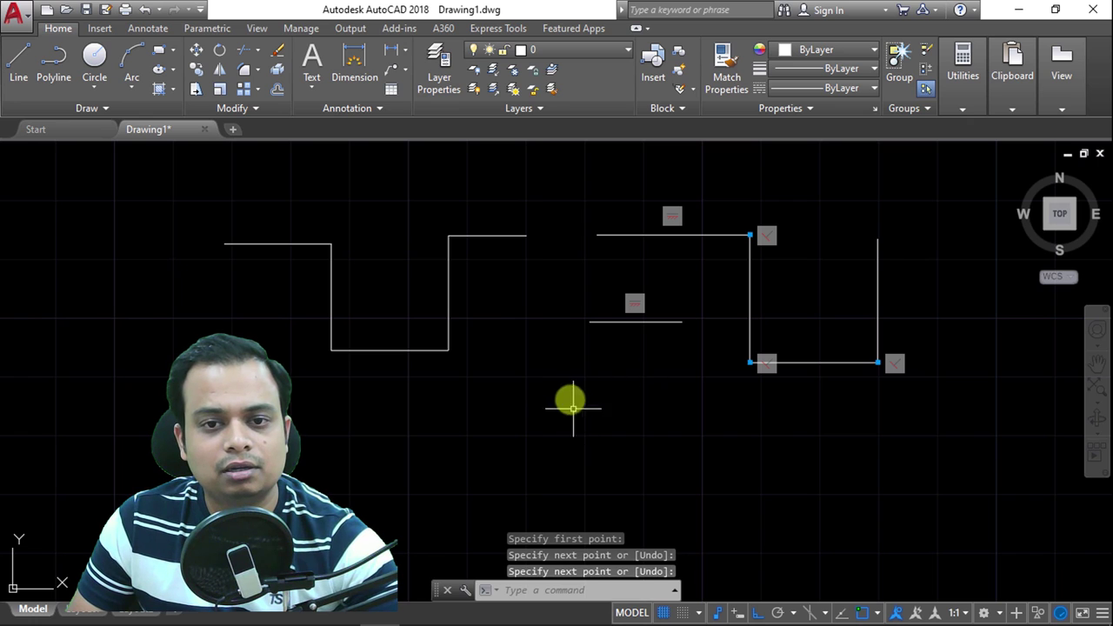
Draw a vertical line below it with the L command
text(l)
key(Return)
click(574, 339)
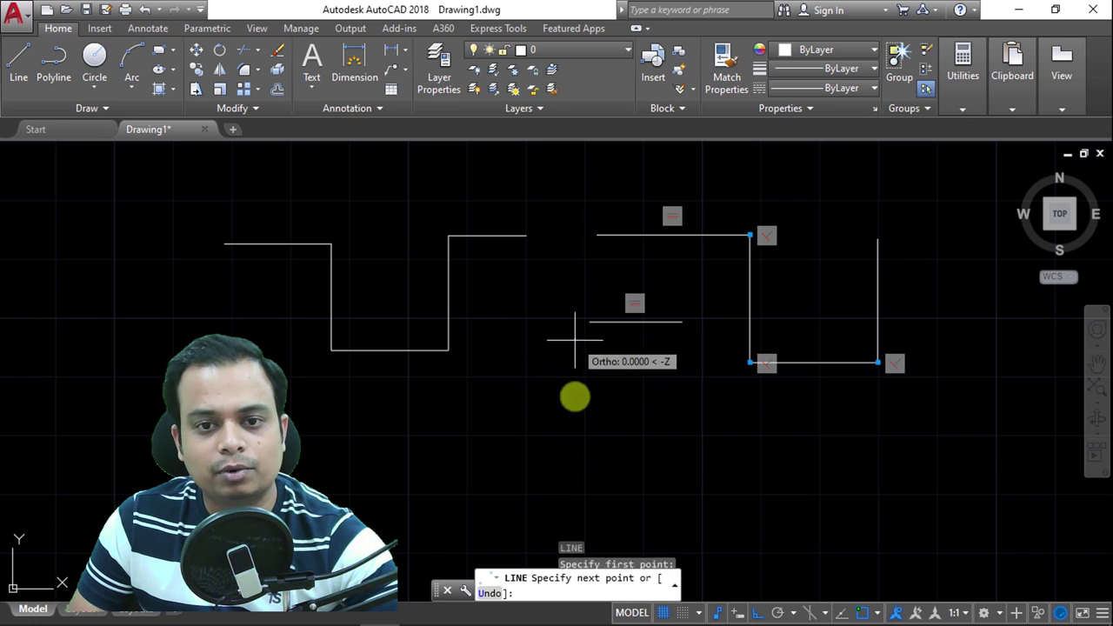
click(575, 443)
key(Return)
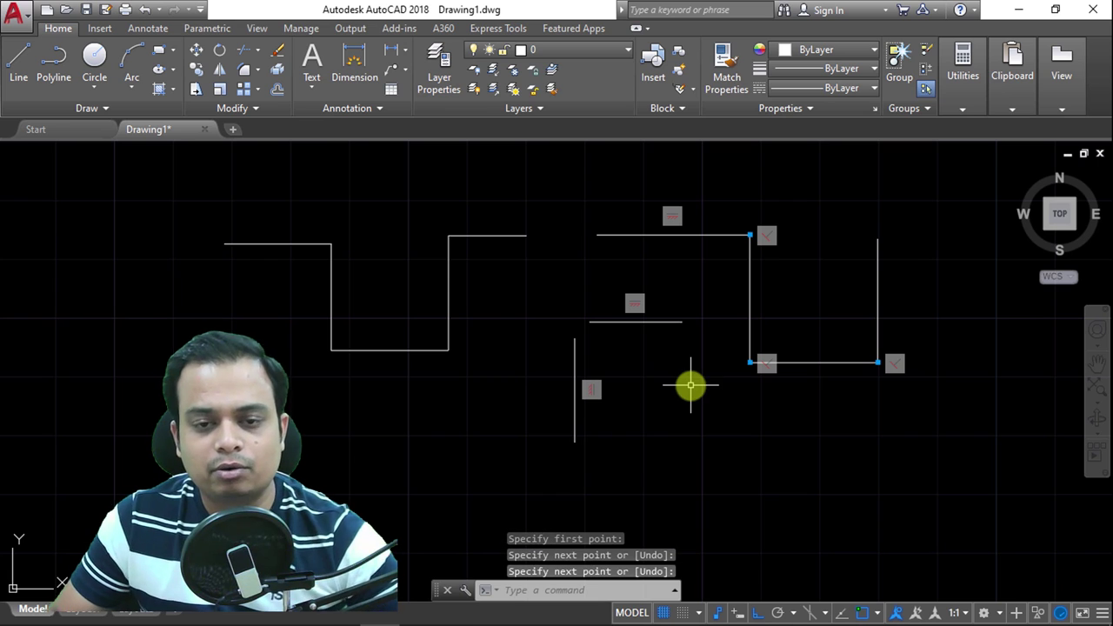
Window-select all lines and delete them along with their constraints
scroll(595, 407, up, 2)
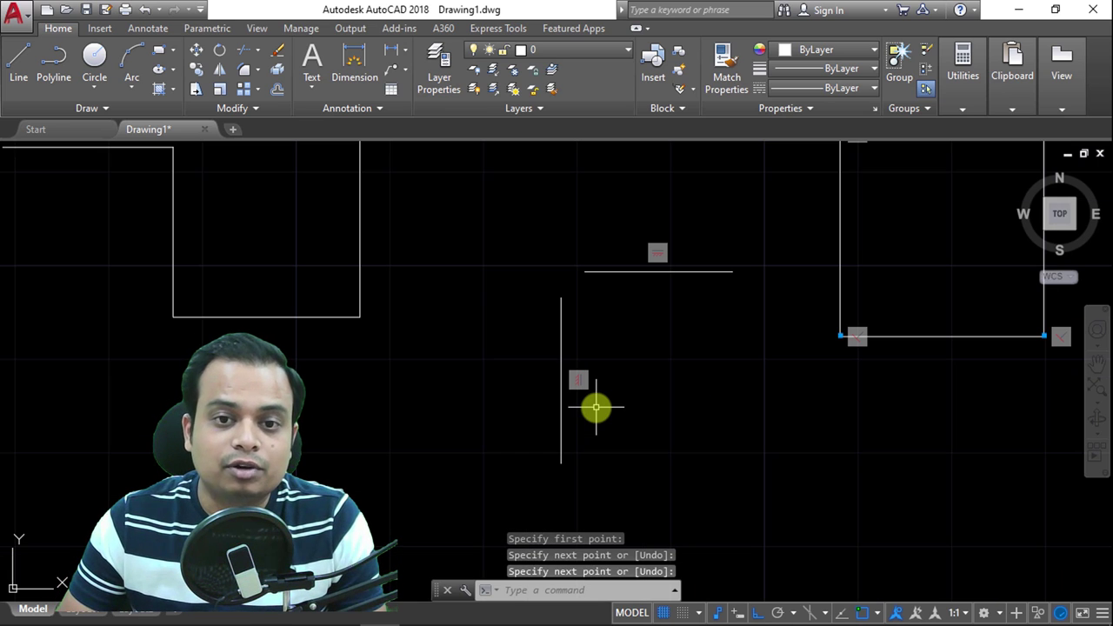
scroll(583, 438, up, 2)
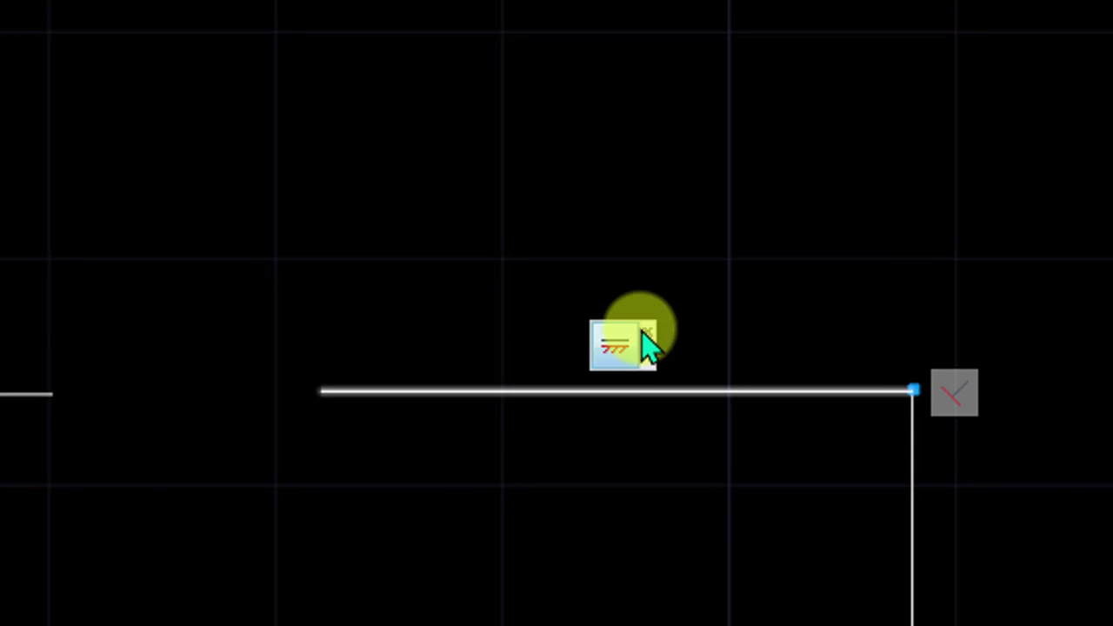
middle_drag(579, 305, 678, 360)
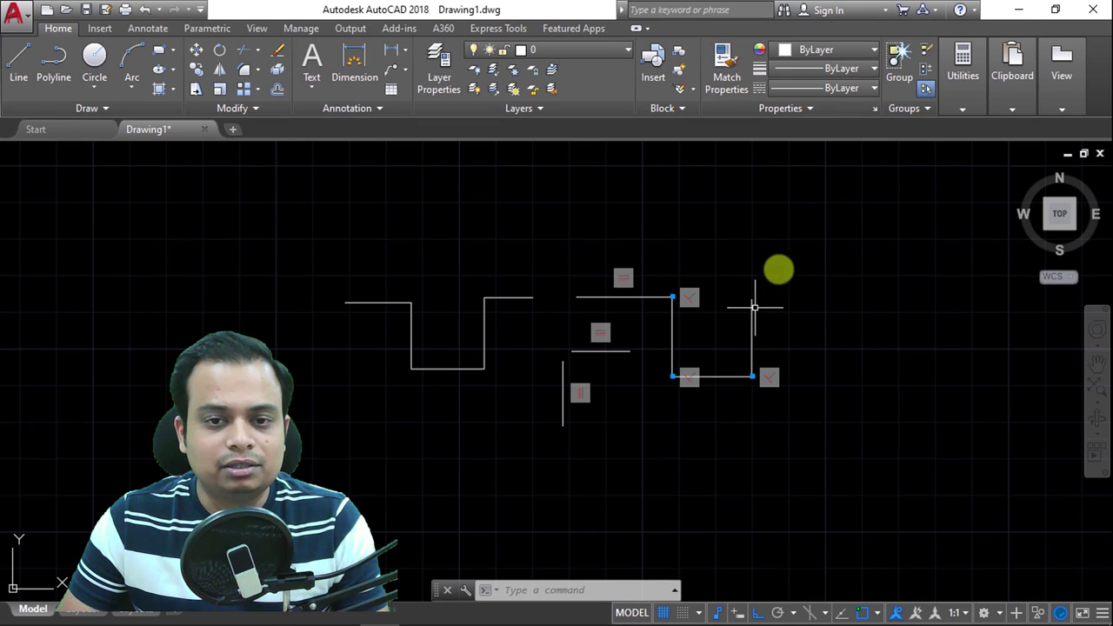
click(816, 216)
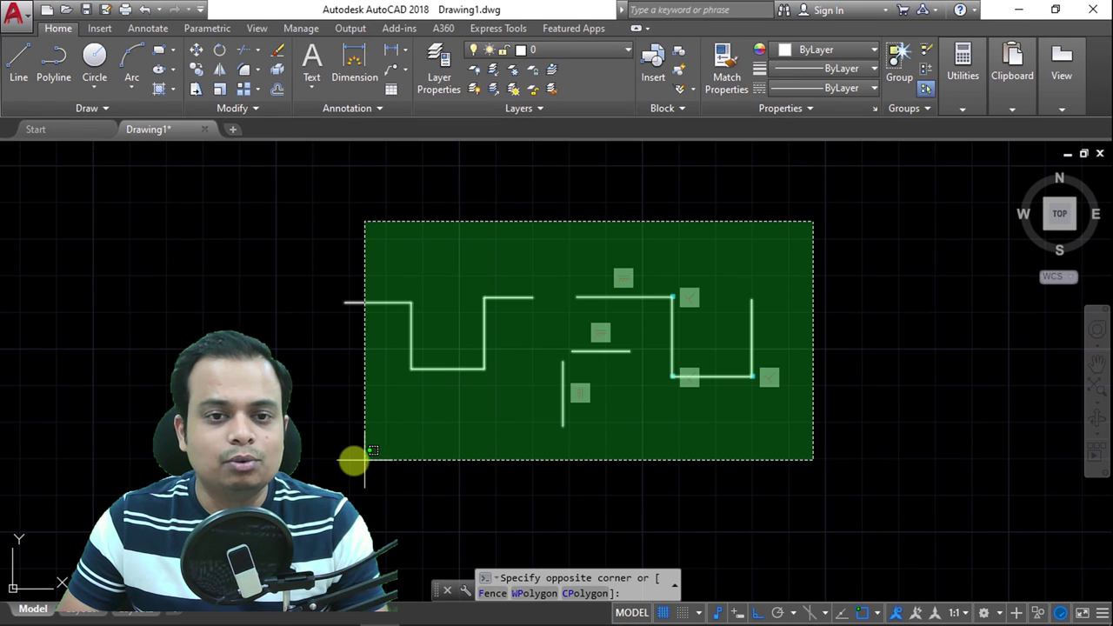
click(318, 452)
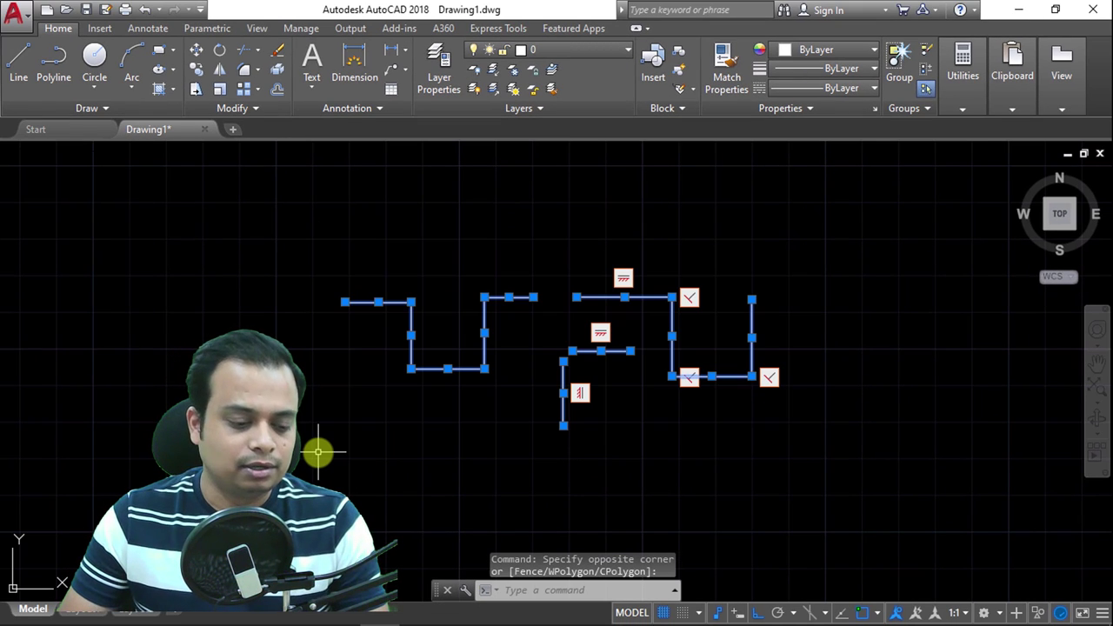
key(Delete)
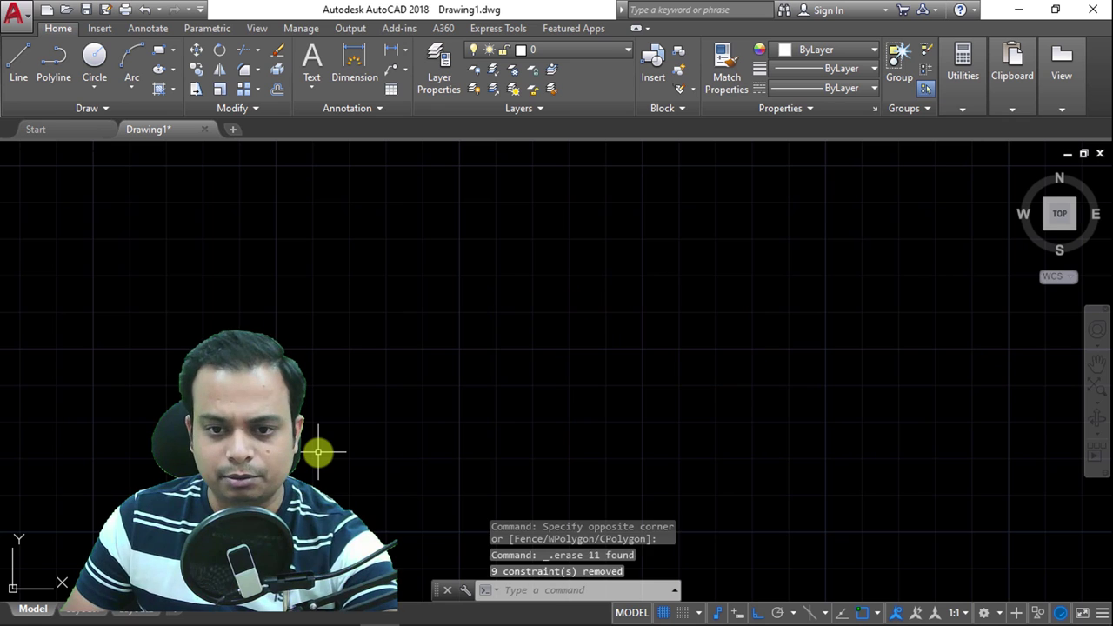
Turn Infer Constraints off and draw one horizontal line about 30 units long
click(717, 611)
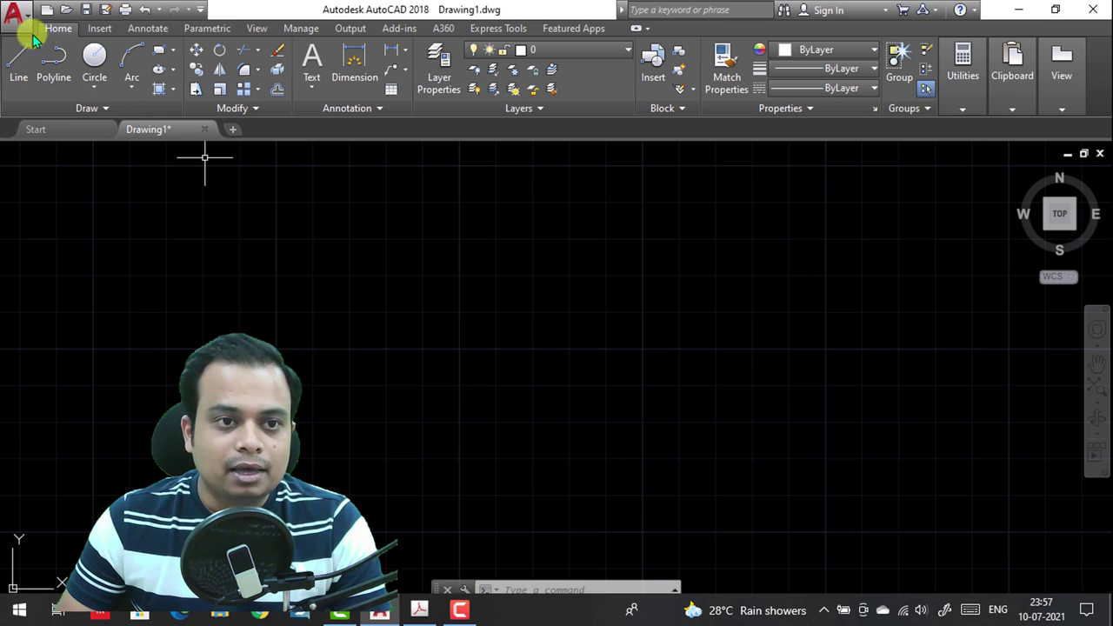
click(20, 56)
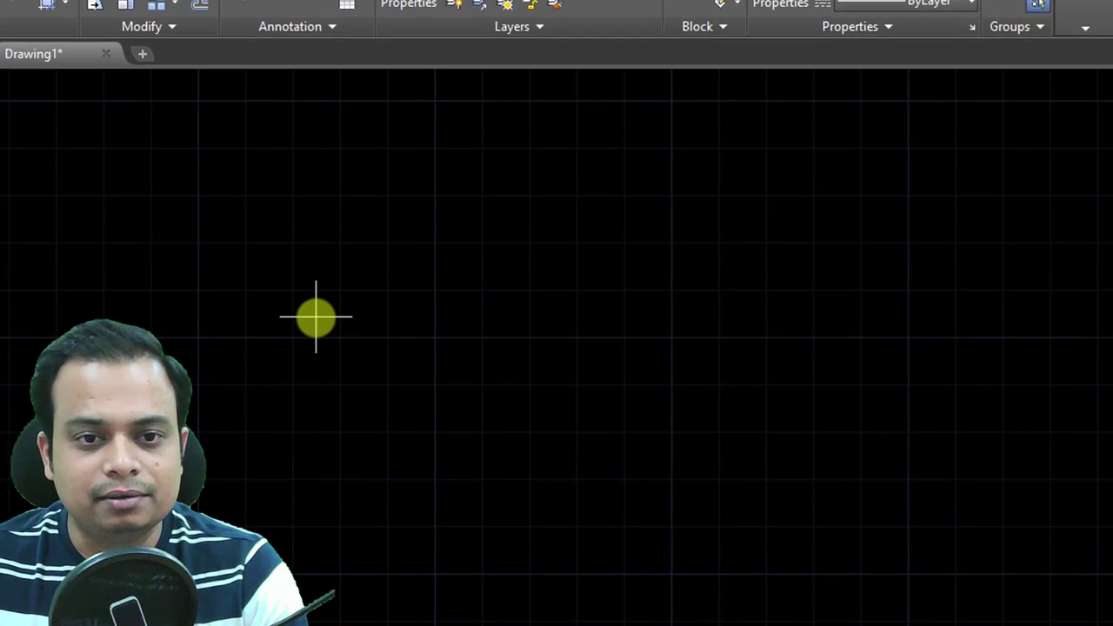
click(366, 335)
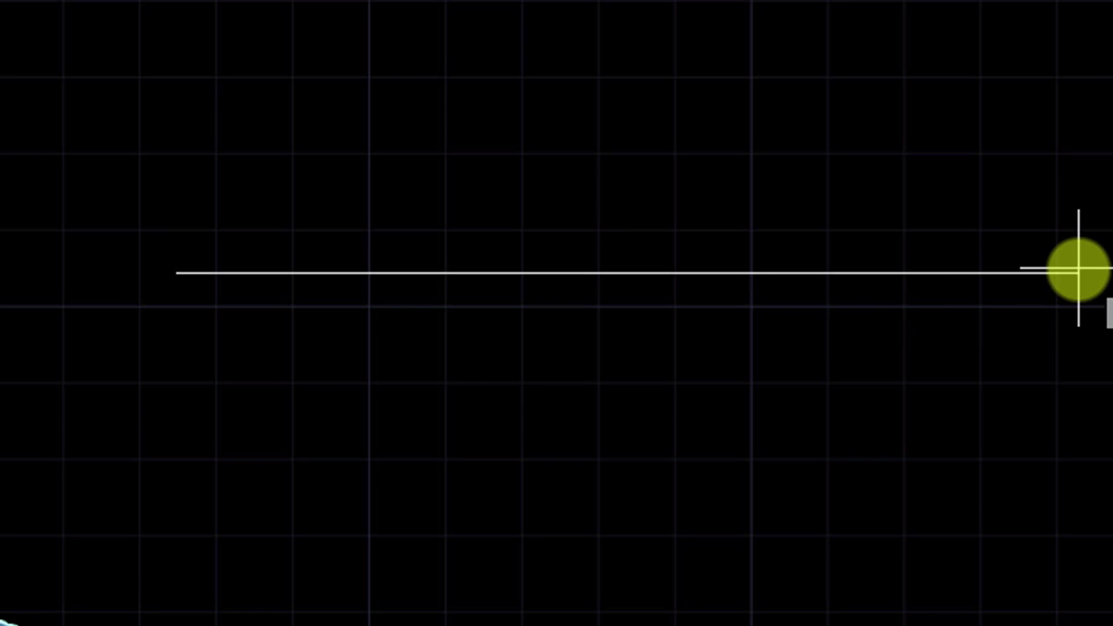
scroll(1078, 269, down, 3)
middle_drag(1078, 268, 270, 383)
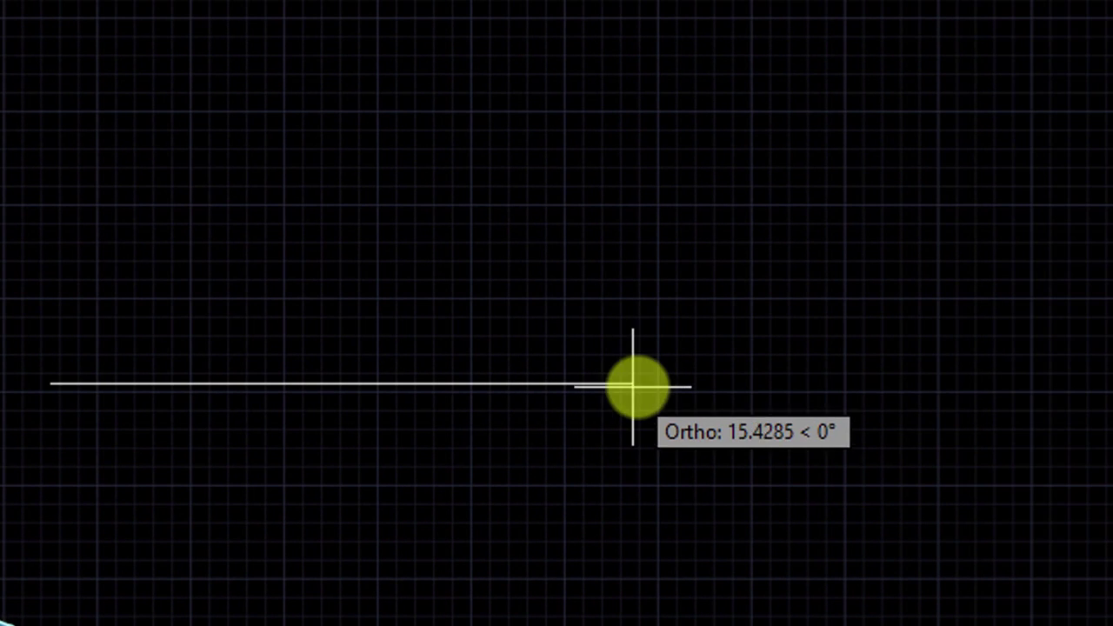
mouse_move(1014, 386)
middle_down()
mouse_move(505, 455)
mouse_move(321, 450)
middle_up()
scroll(321, 450, up, 2)
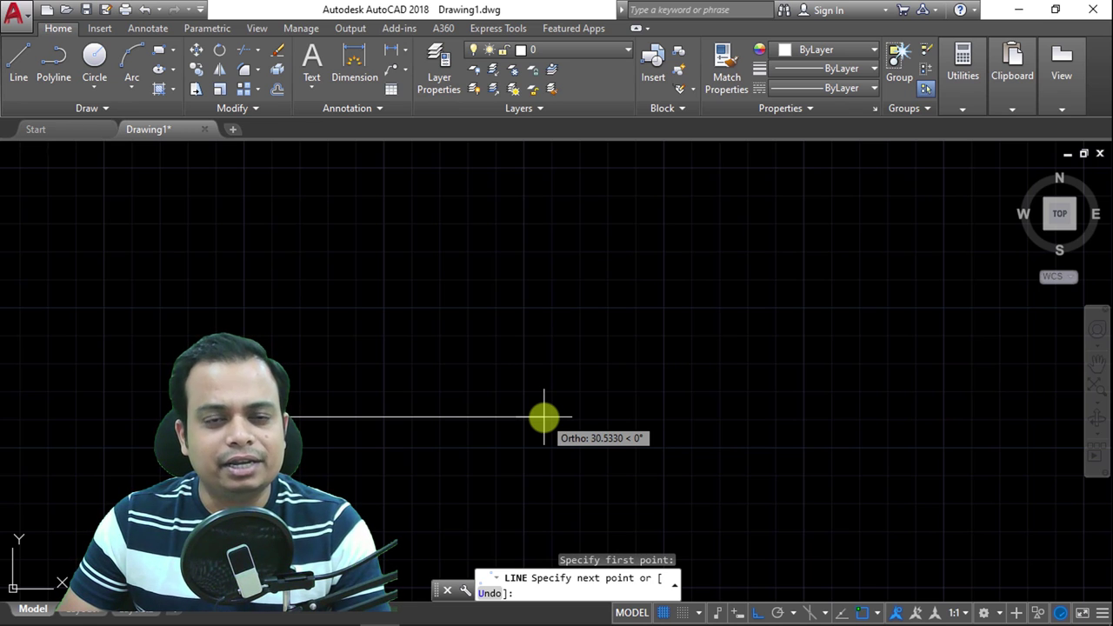
click(543, 418)
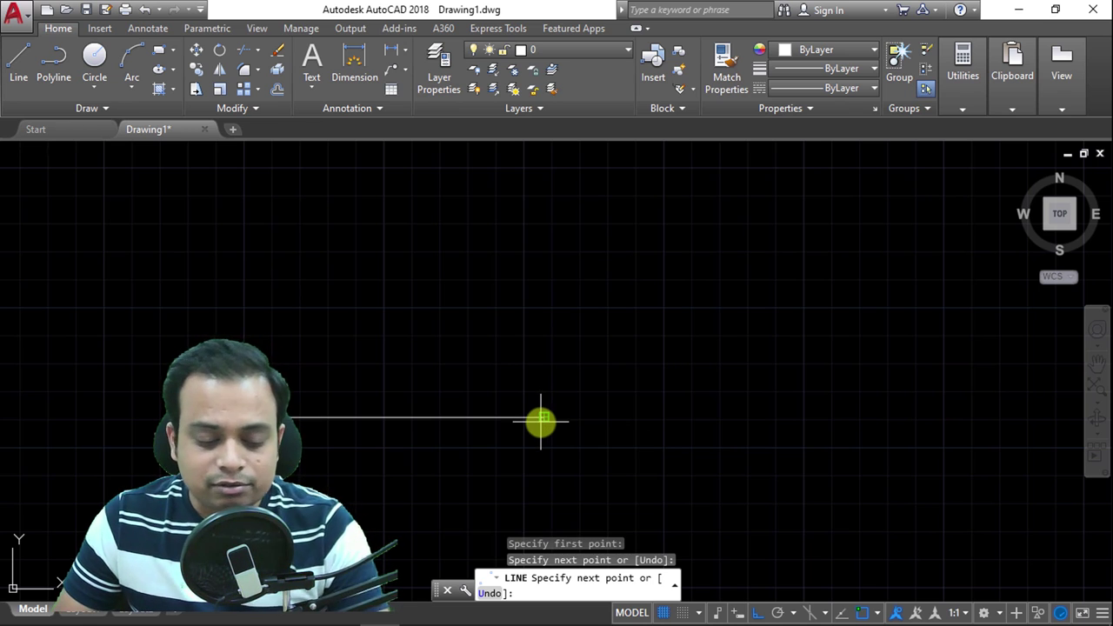
key(Escape)
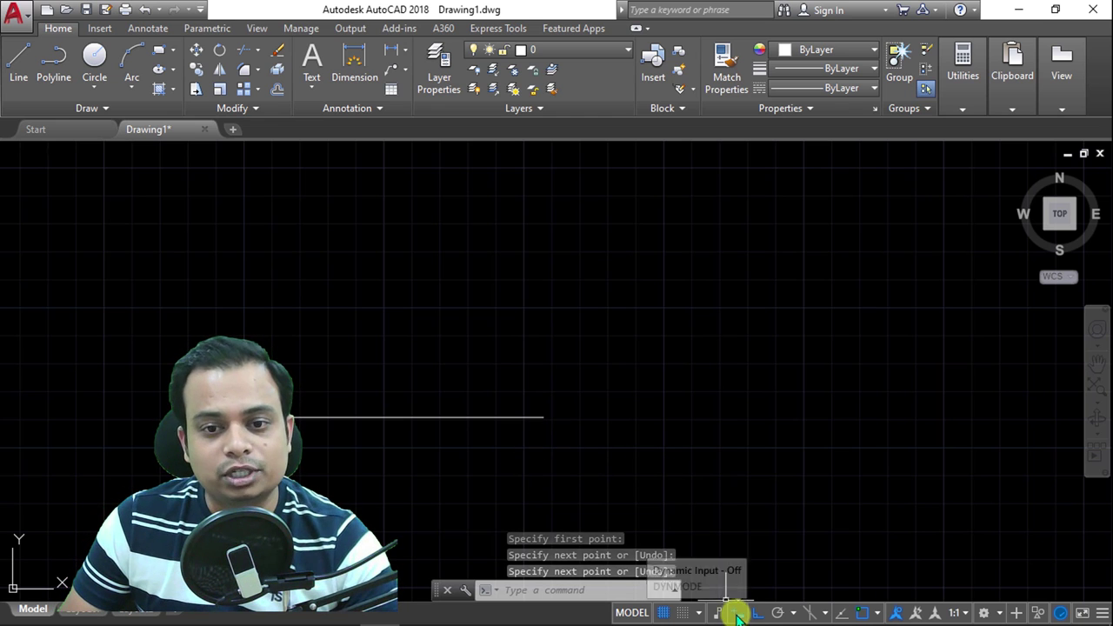
Draw a second horizontal line of length 30 beneath the first
scroll(705, 455, up, 2)
middle_drag(705, 455, 736, 296)
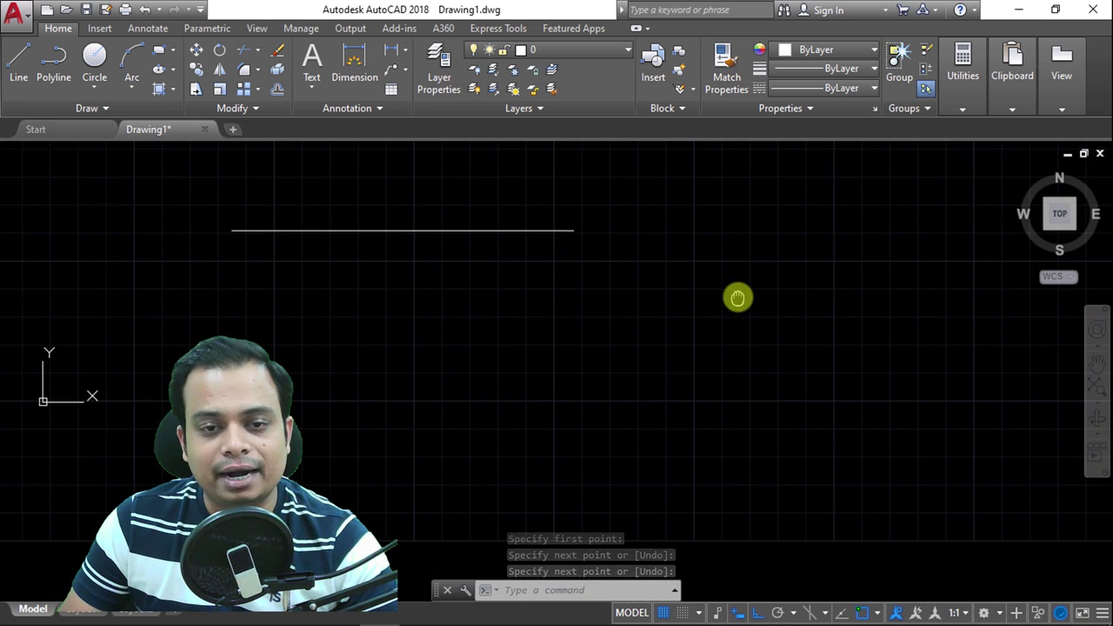
click(18, 63)
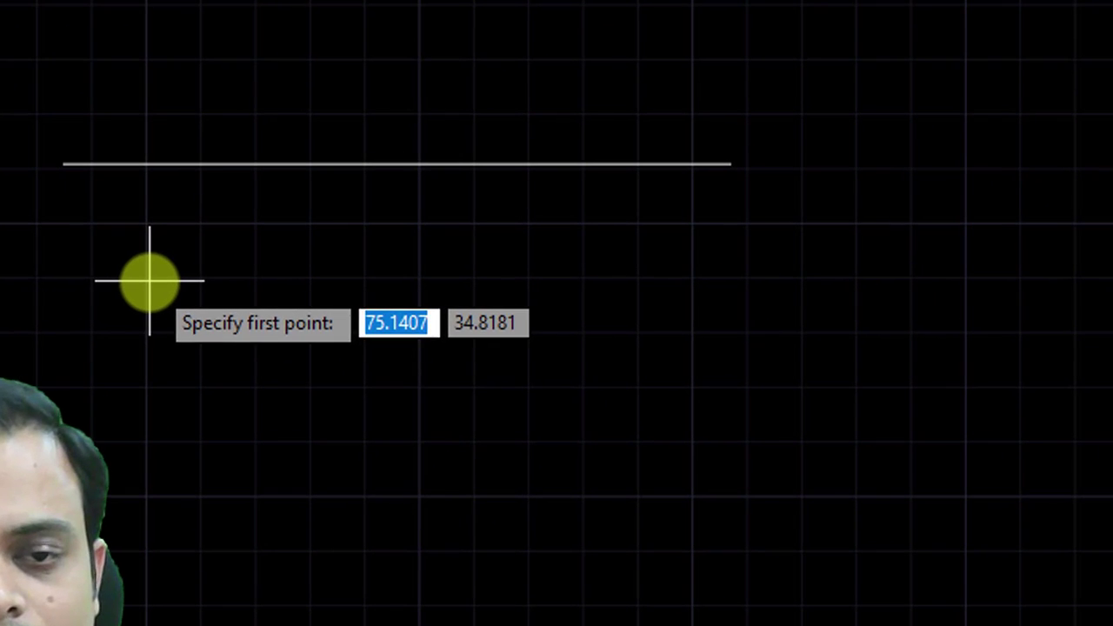
click(275, 290)
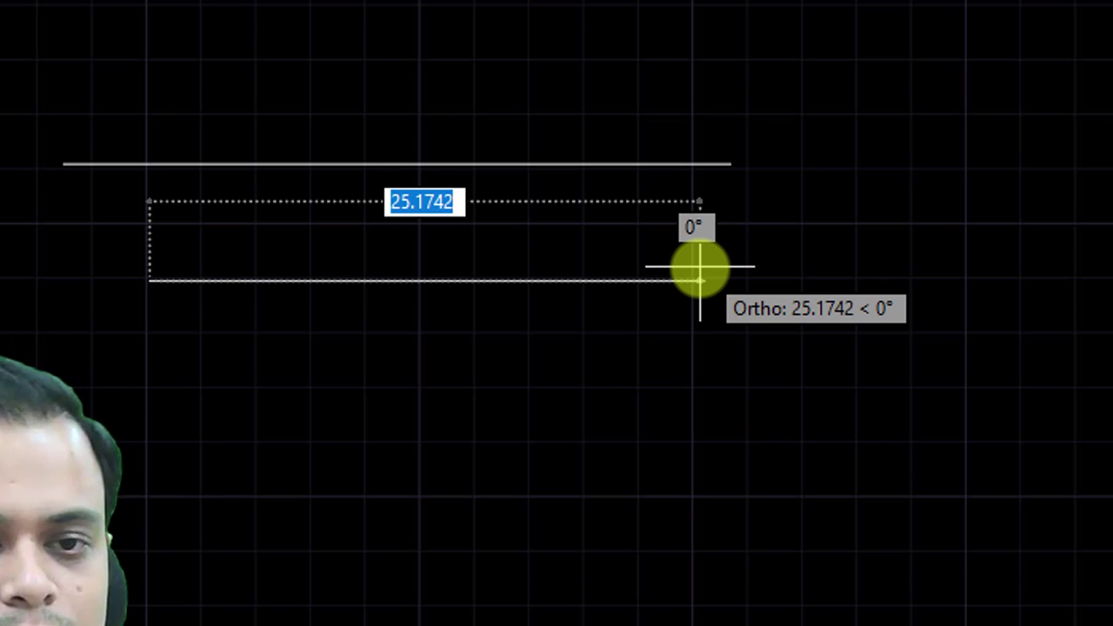
text(30)
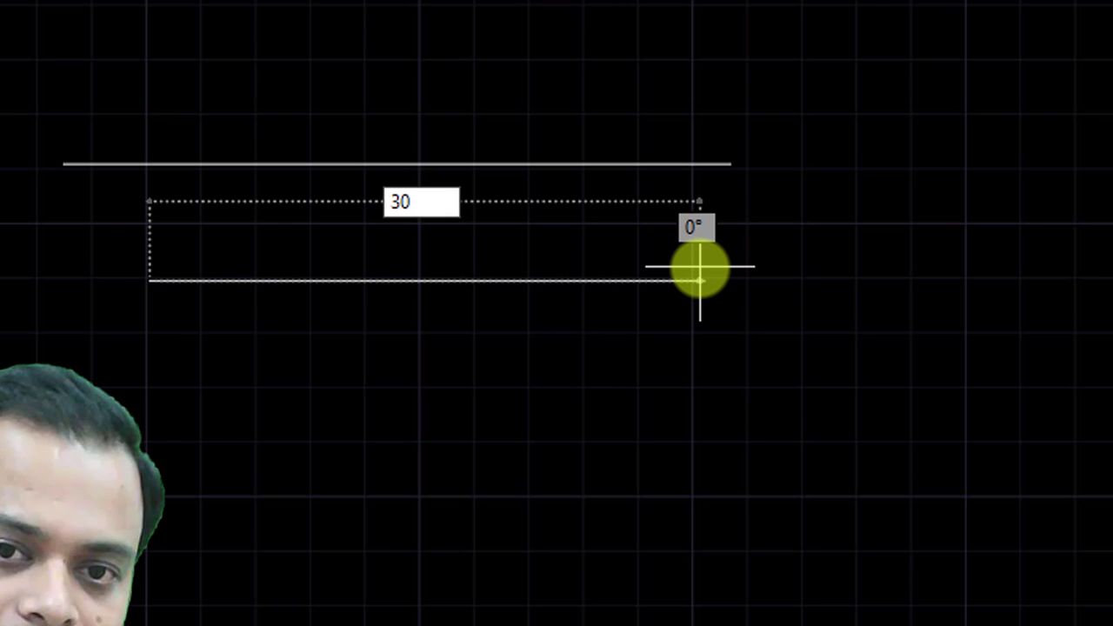
key(Return)
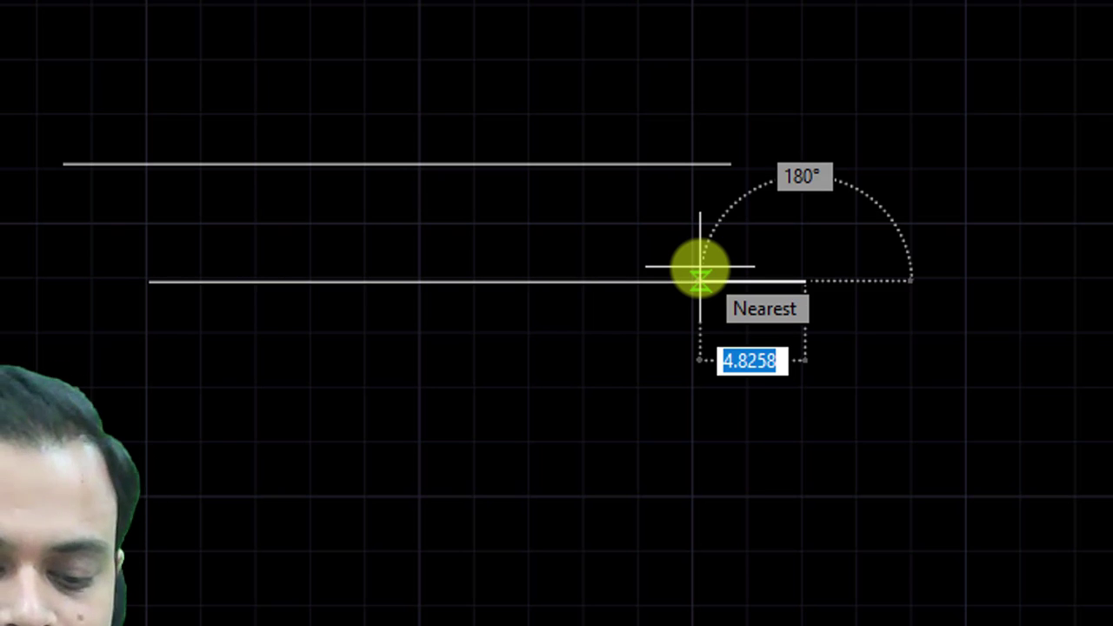
key(Return)
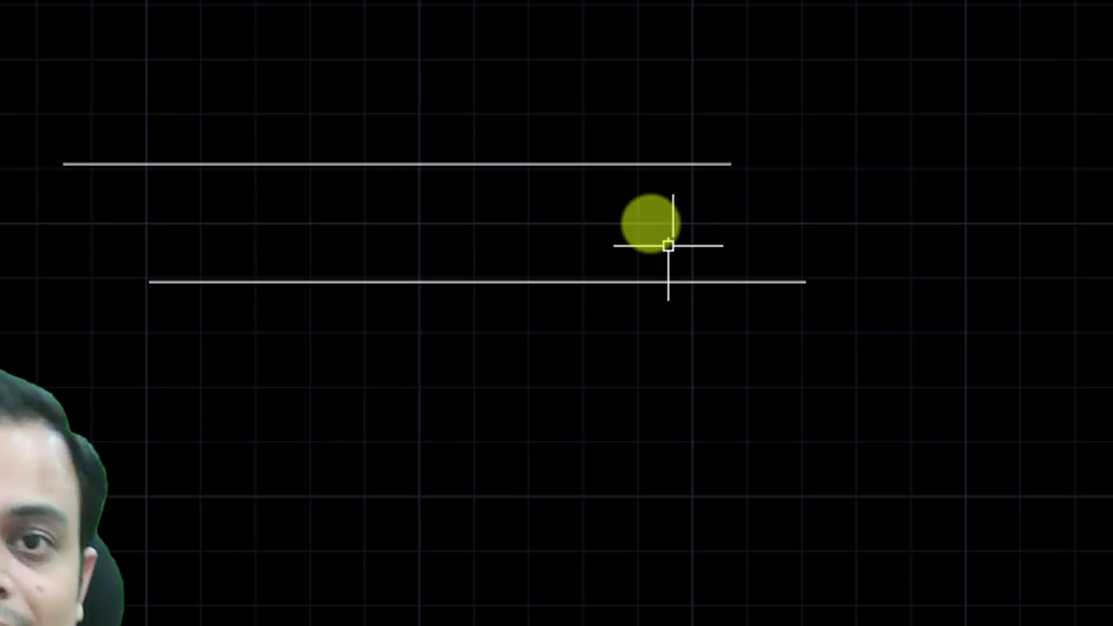
Dimension the lower line with DIM, then undo that dimension and cancel the command
text(dim)
key(Return)
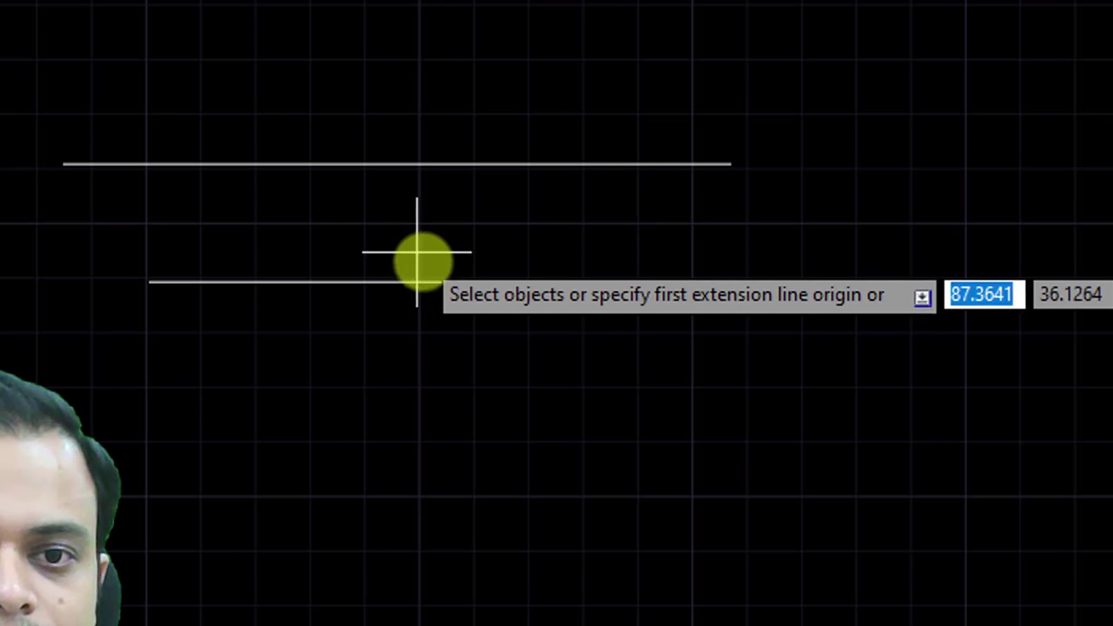
click(450, 283)
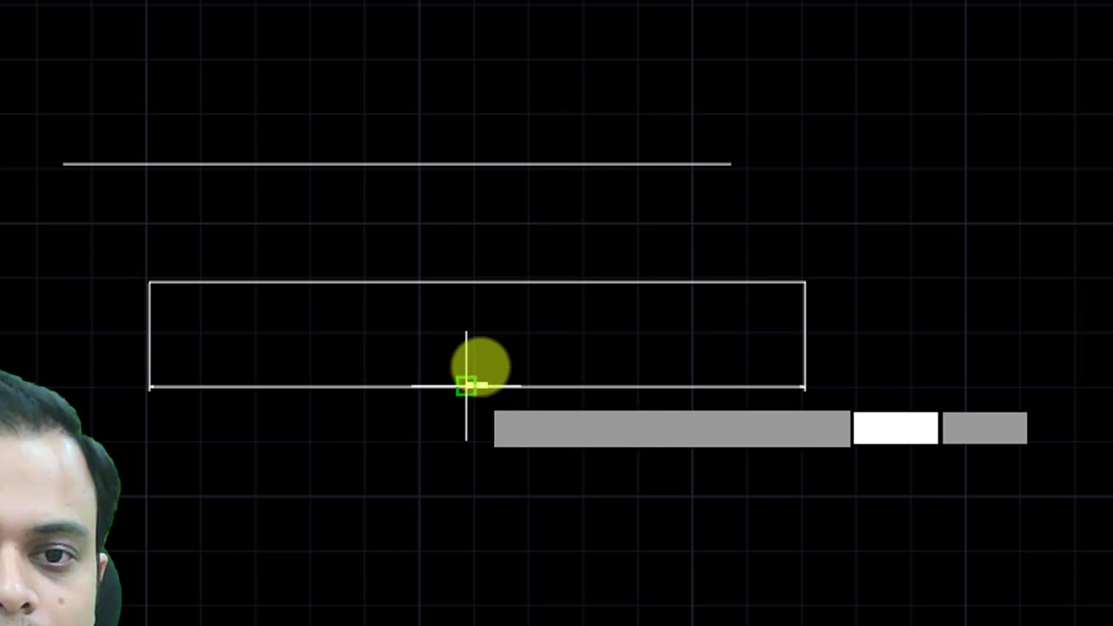
click(467, 385)
scroll(472, 385, up, 4)
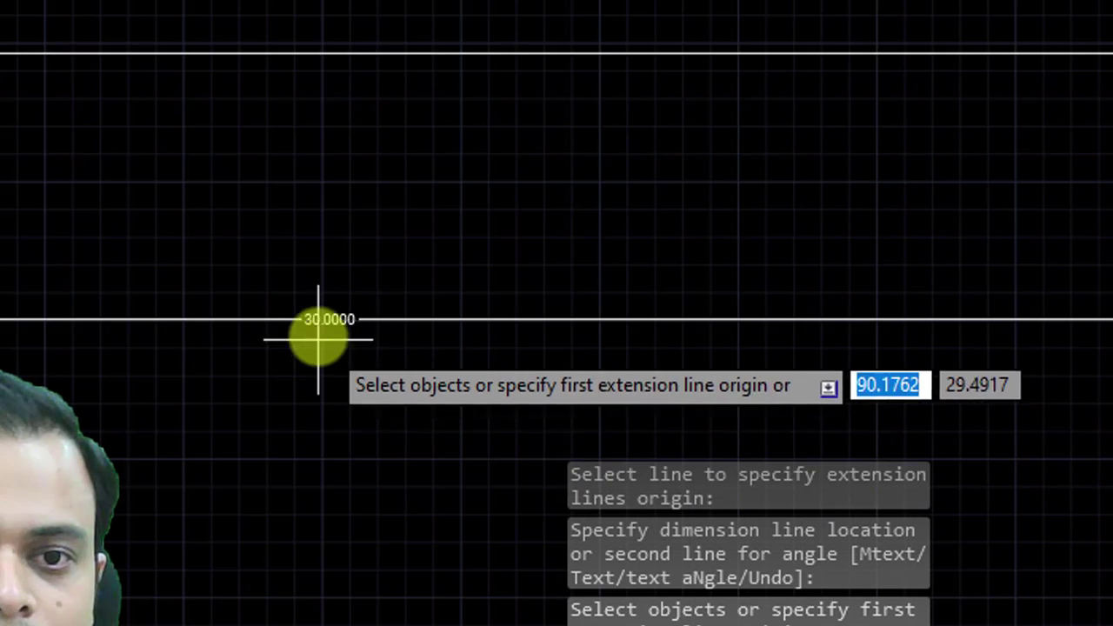
scroll(318, 322, up, 10)
scroll(318, 303, down, 12)
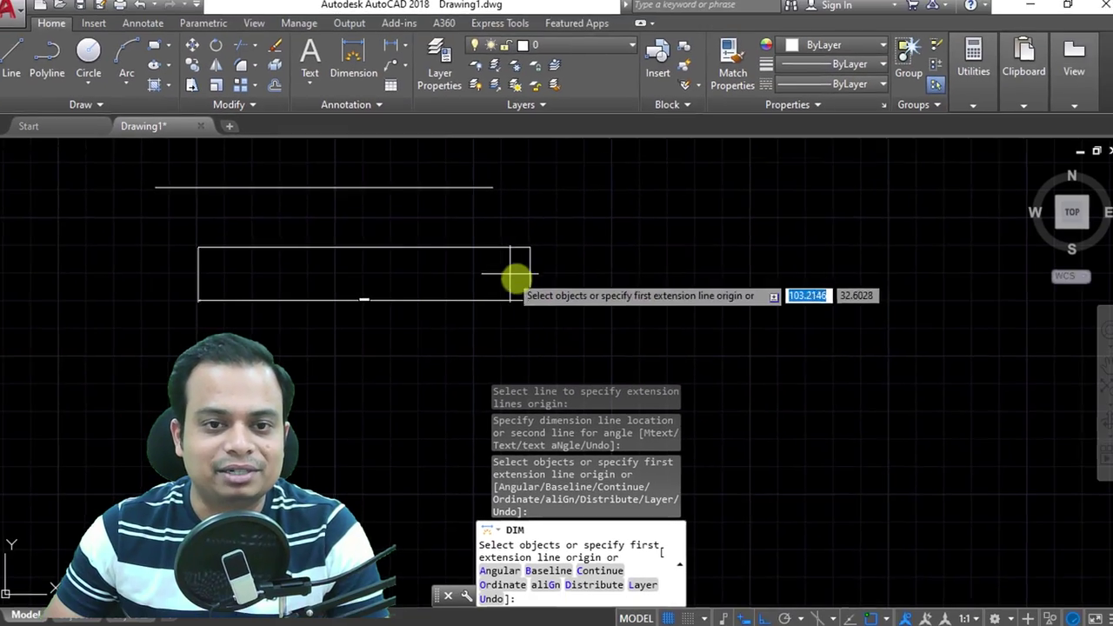
text(u)
key(Return)
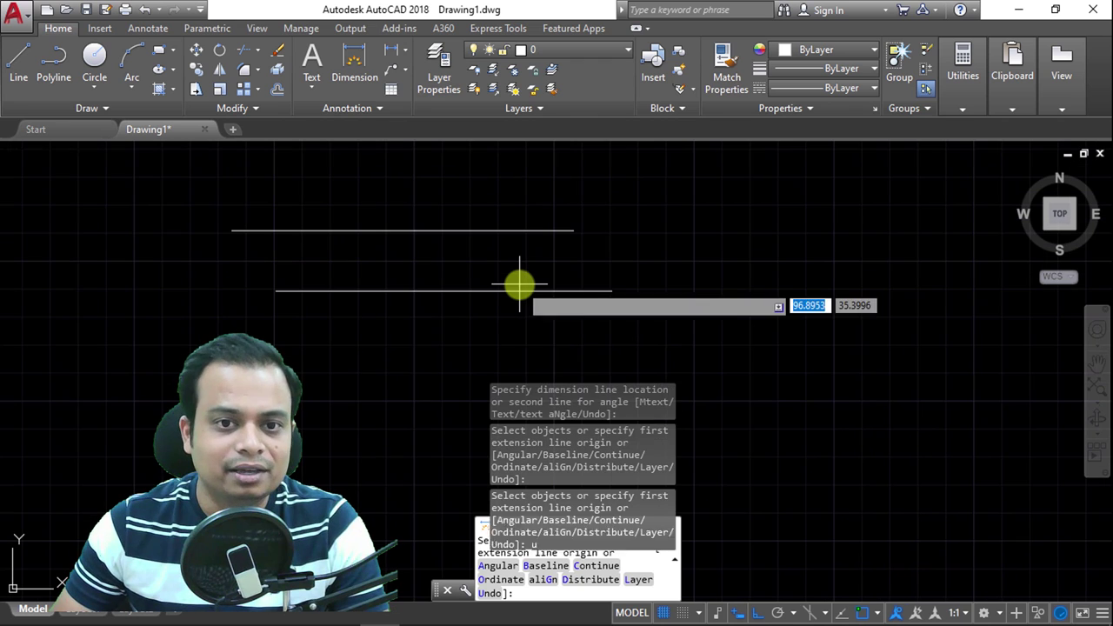
key(Escape)
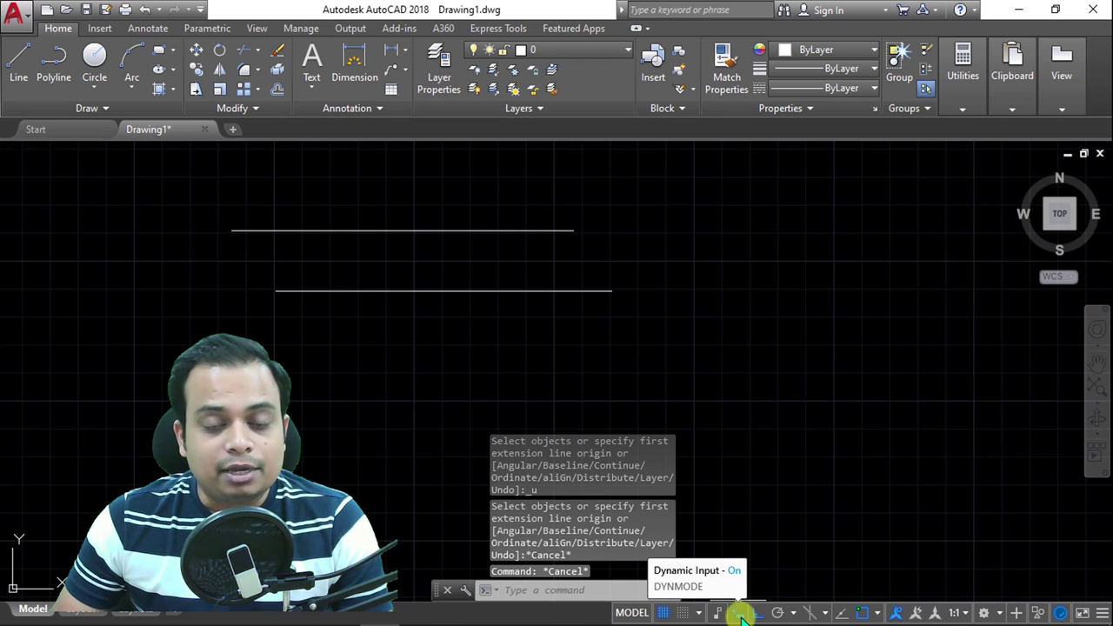
click(669, 181)
Erase both horizontal lines and turn Ortho mode off
click(142, 374)
key(Delete)
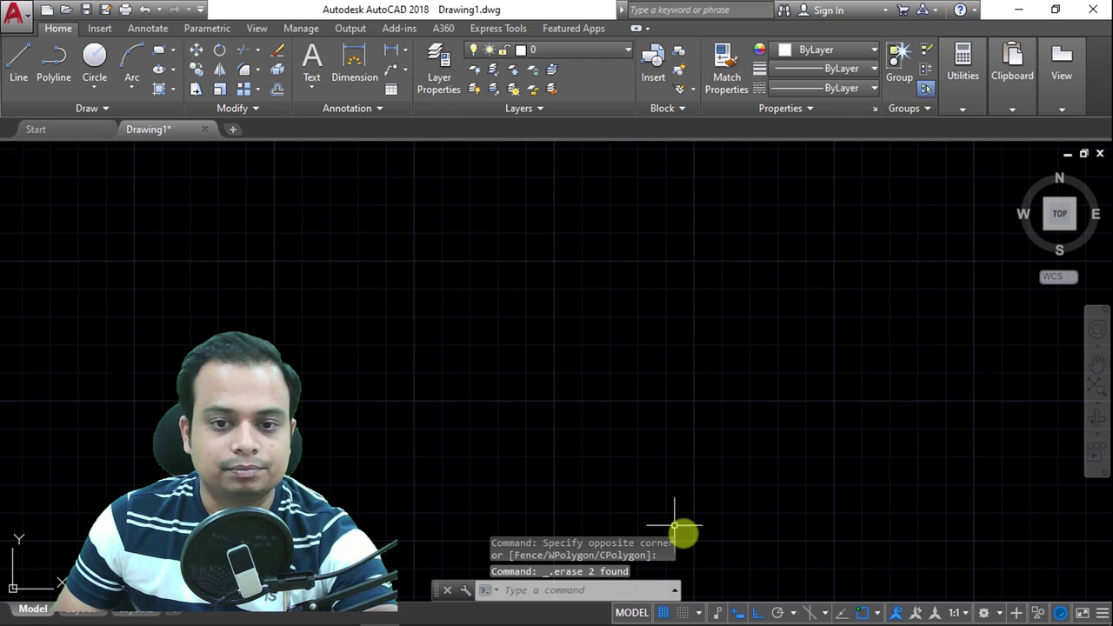
click(758, 612)
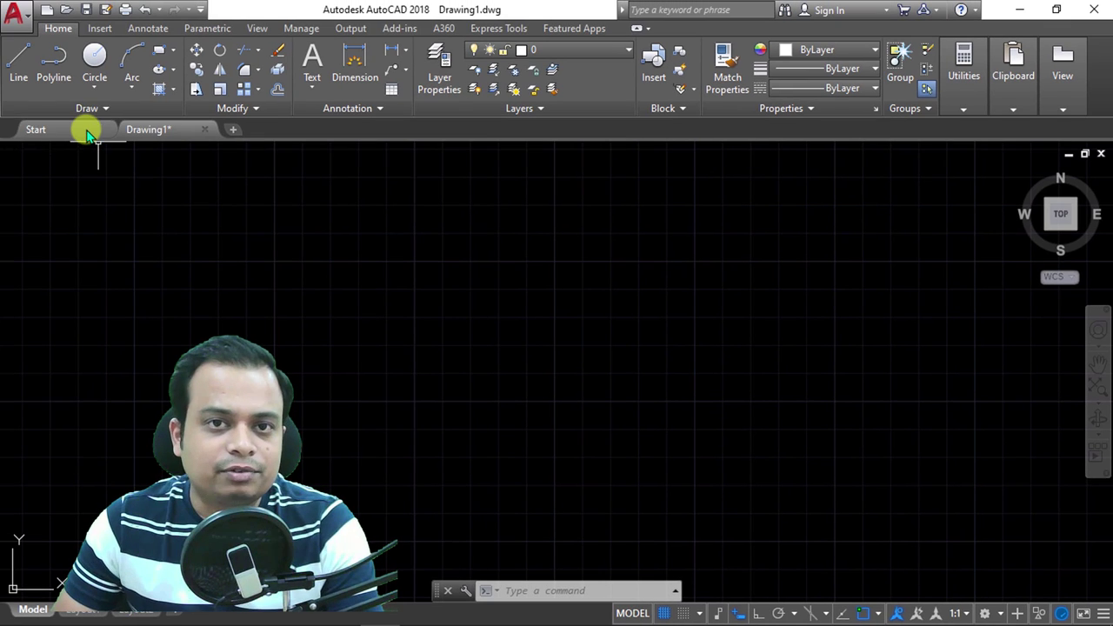
Draw a chain of lines at free angles, then window-select all four segments
click(19, 57)
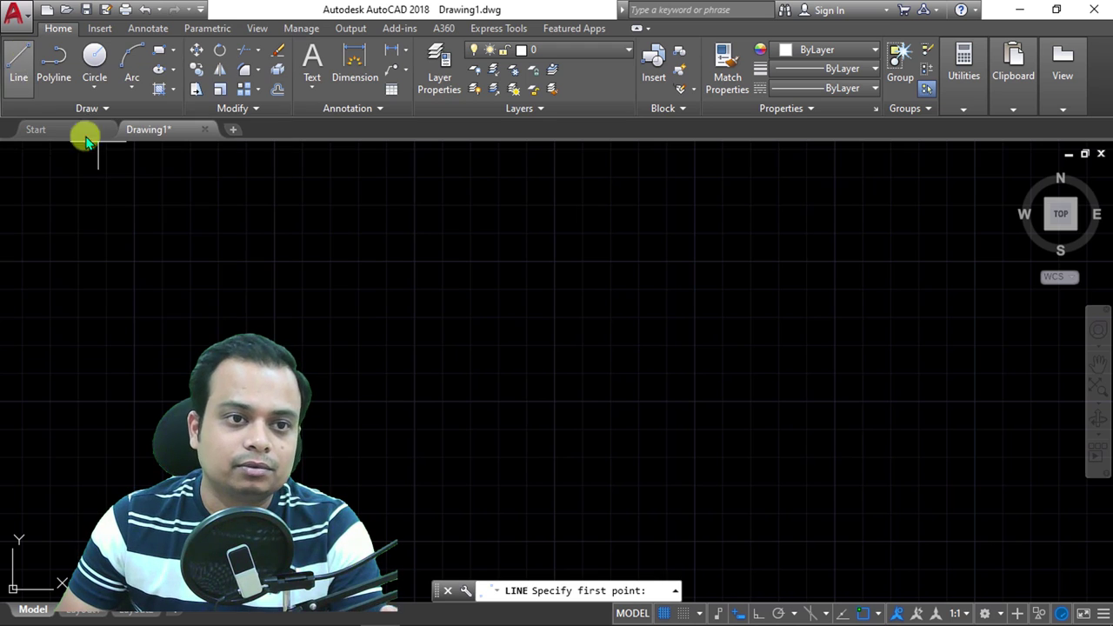
click(219, 302)
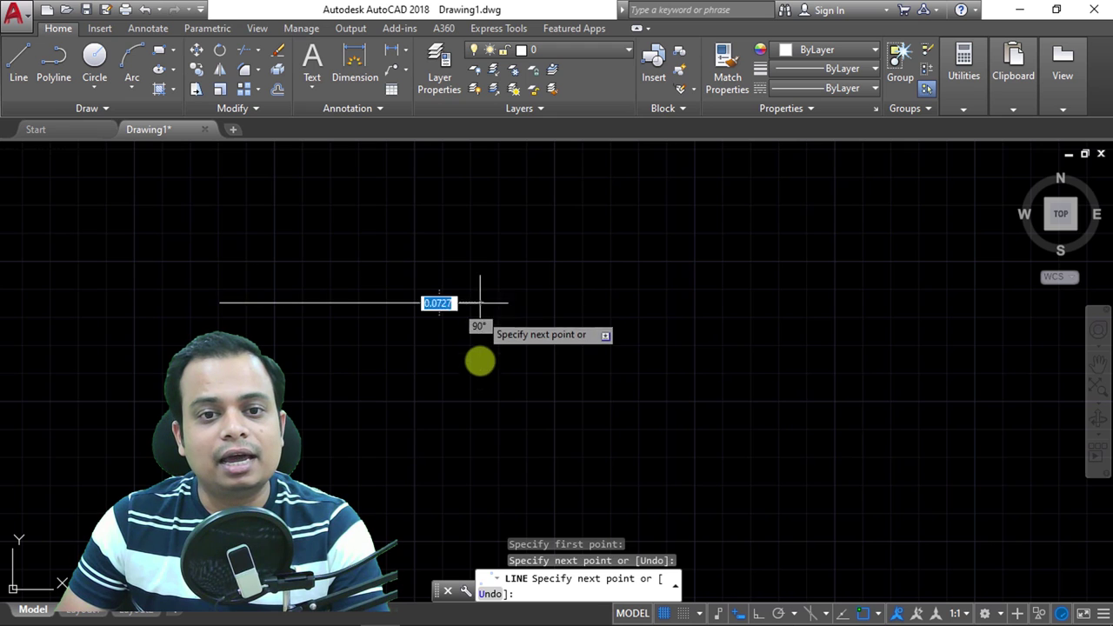
click(485, 445)
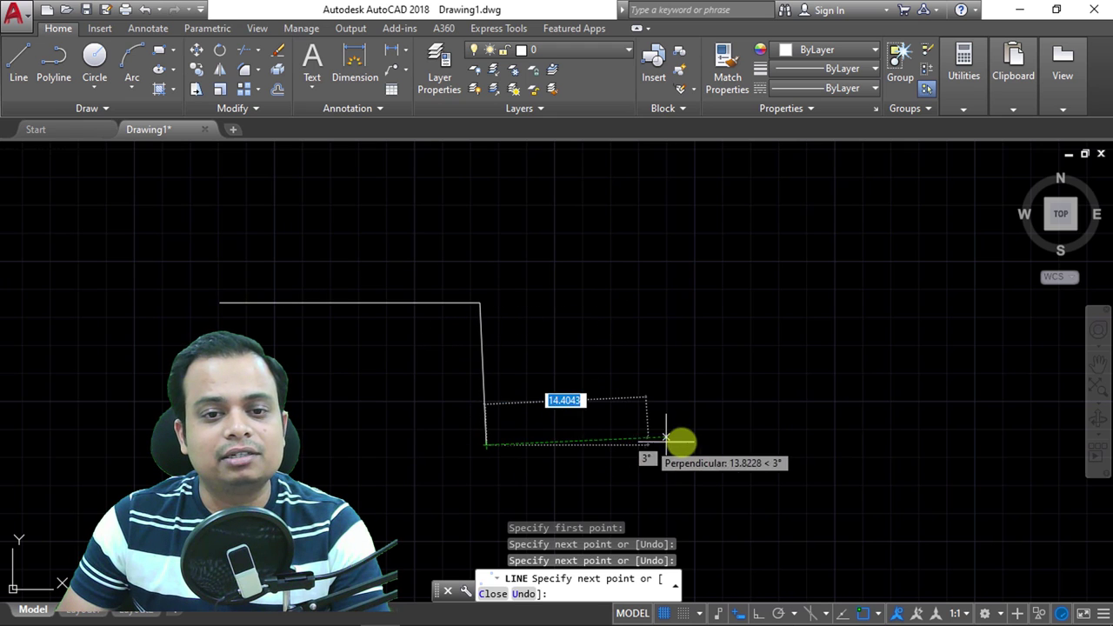
click(722, 459)
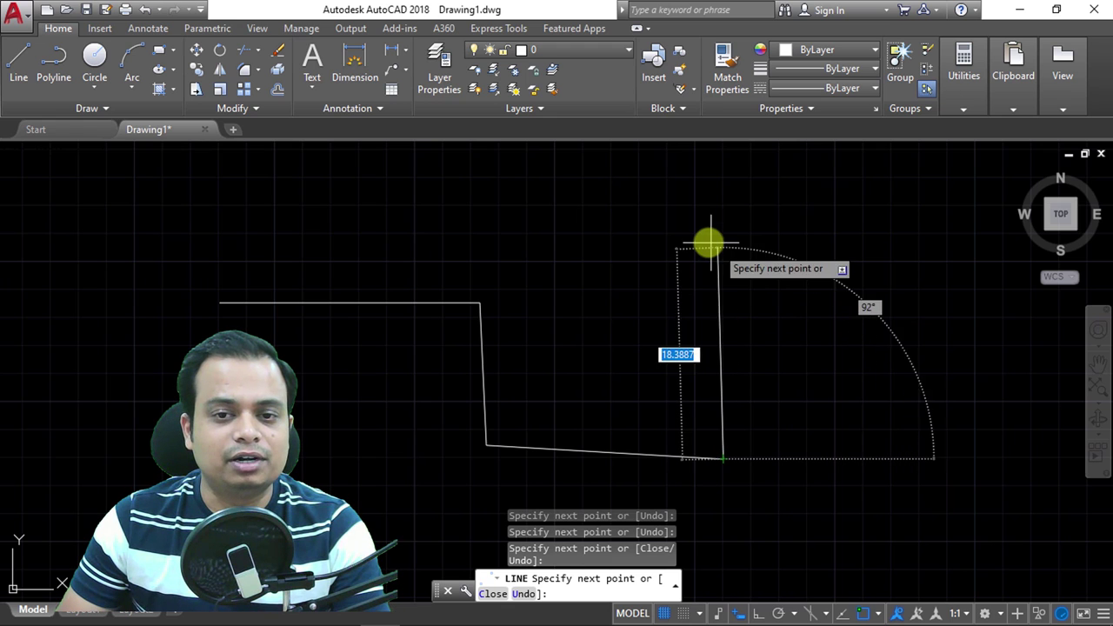
key(F8)
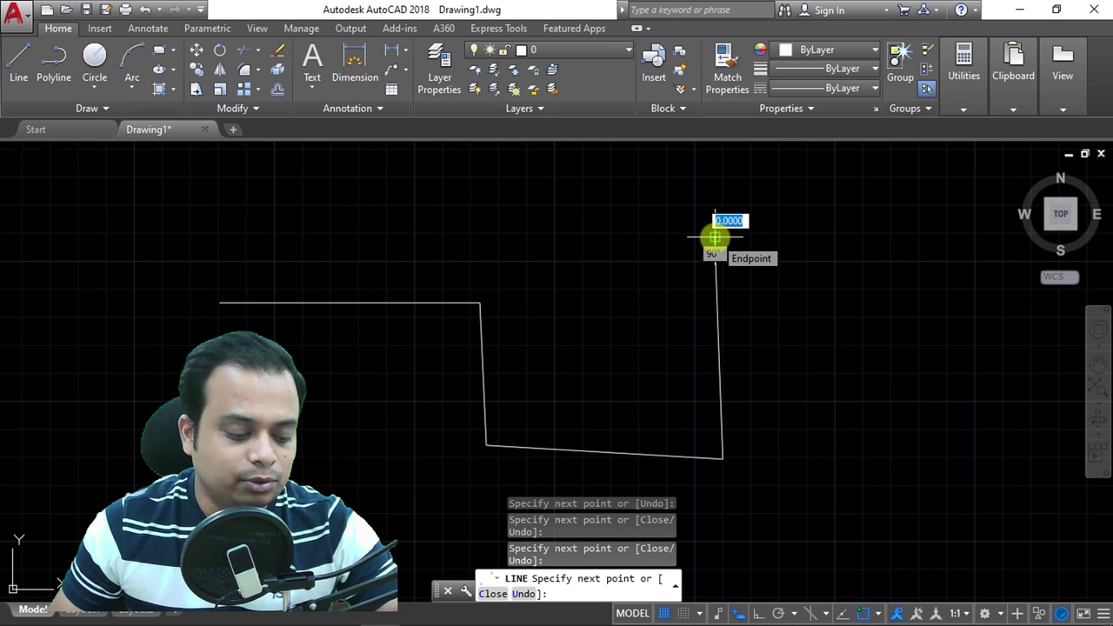
key(Escape)
click(788, 197)
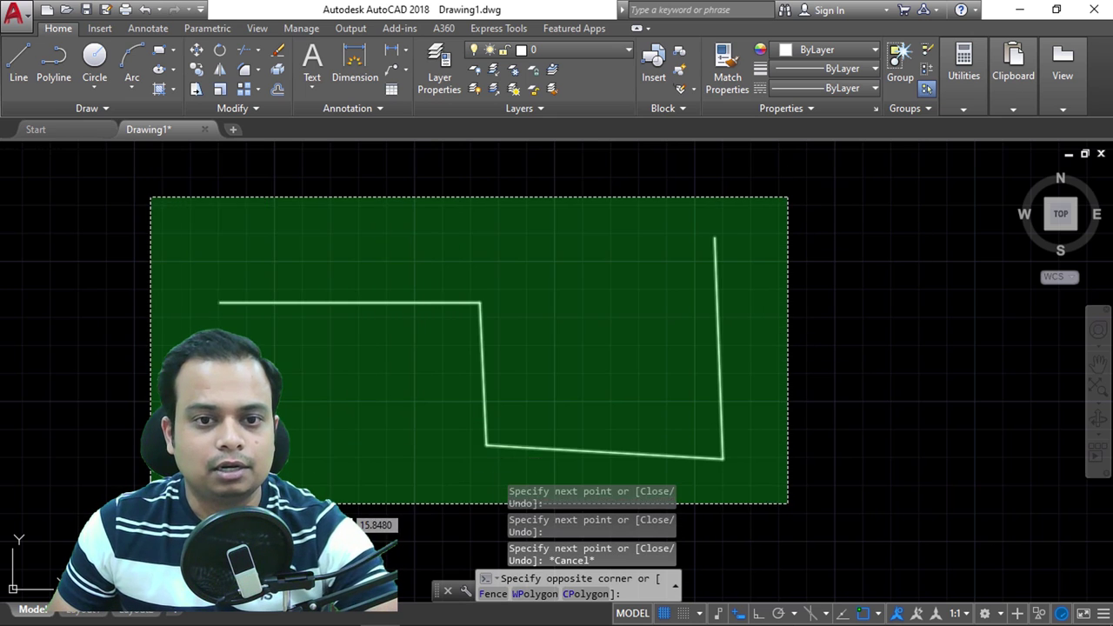
click(151, 503)
Erase the old lines, switch Ortho on, and start a stepped line chain
key(Delete)
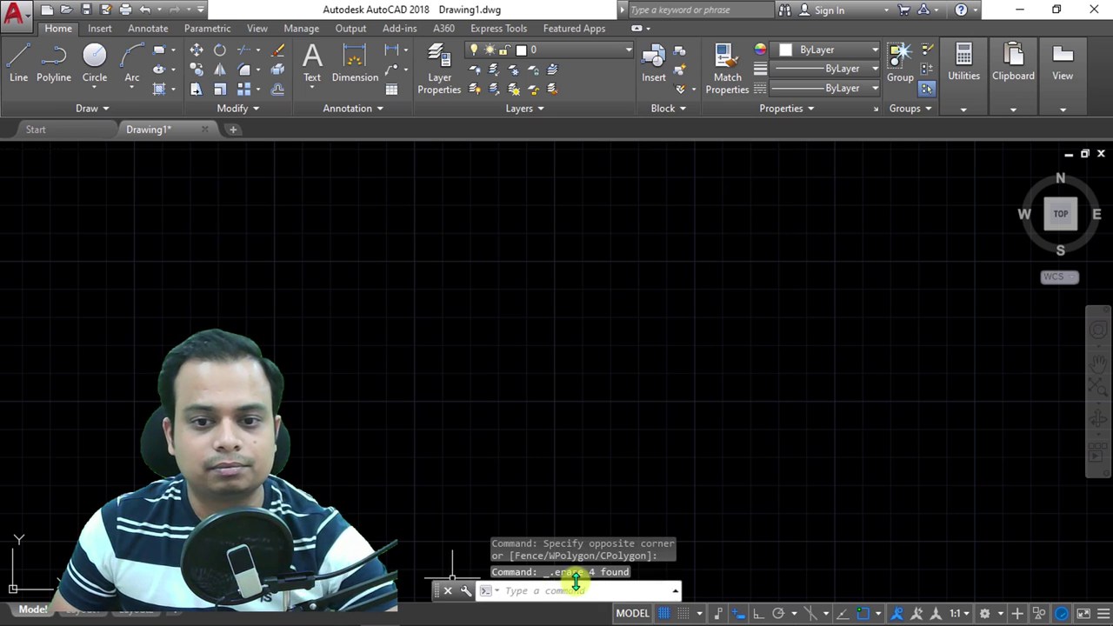
click(750, 613)
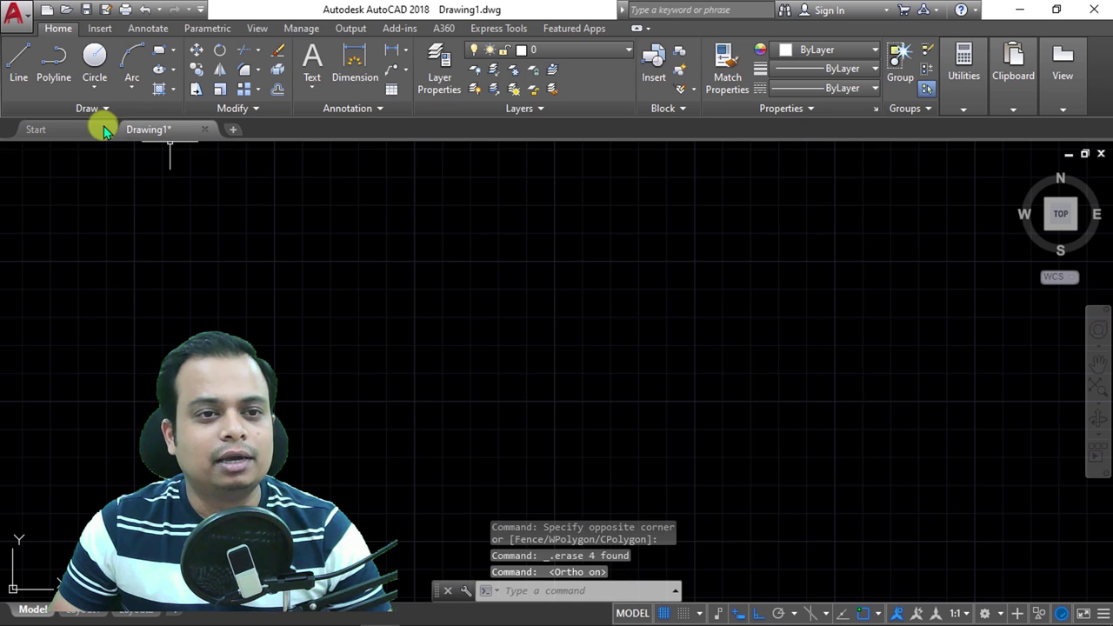
click(18, 61)
click(228, 328)
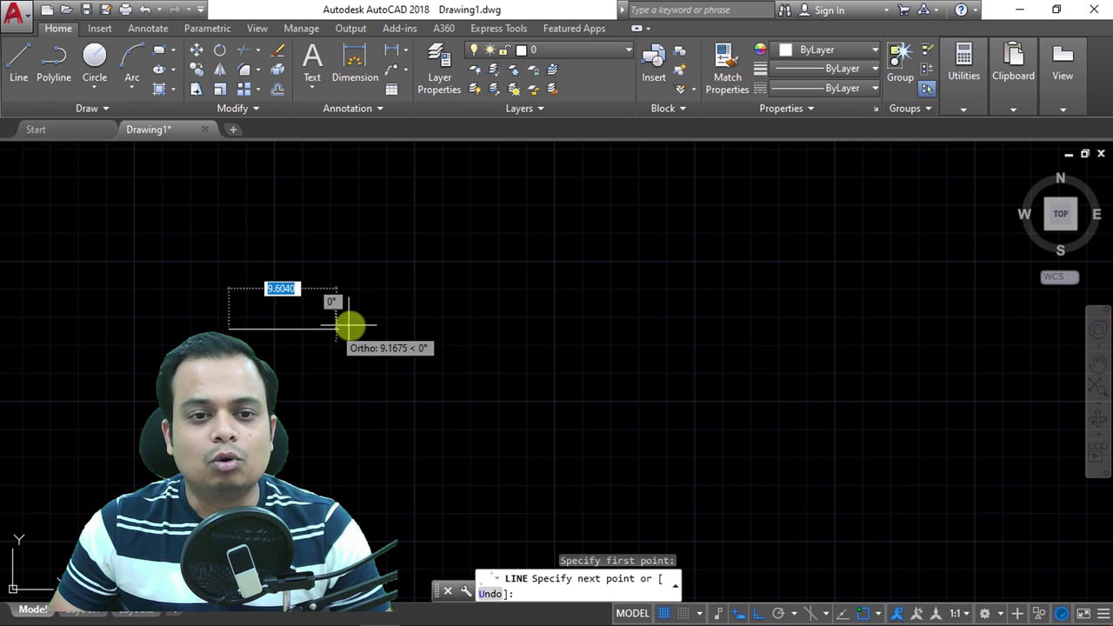
click(349, 329)
click(350, 179)
Complete the eight-segment stepped outline of horizontal and vertical lines
click(520, 179)
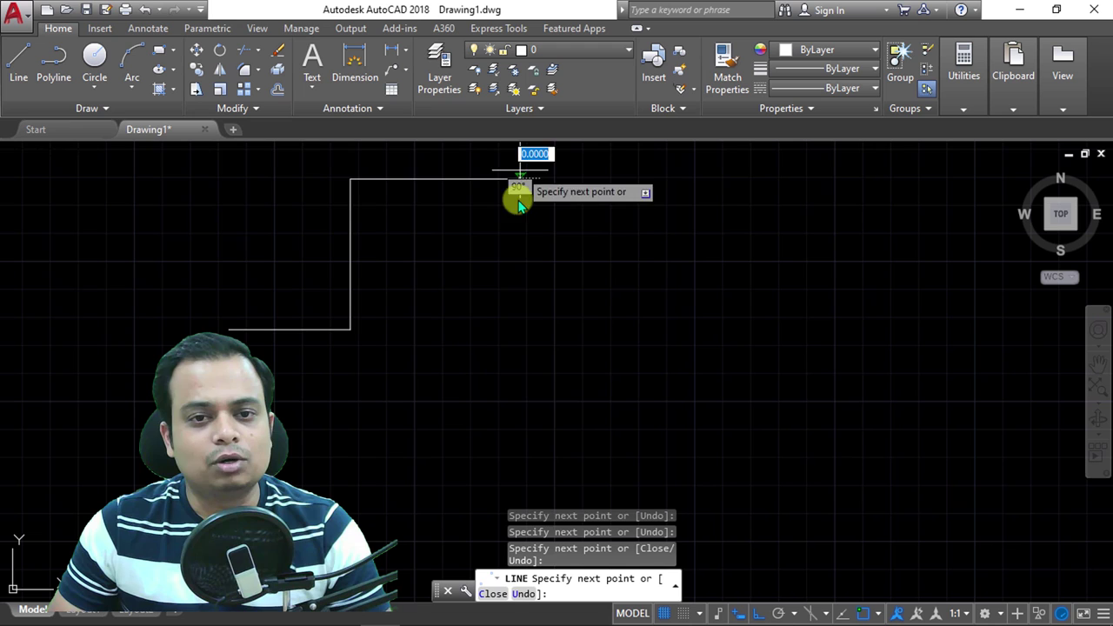
click(524, 393)
click(340, 410)
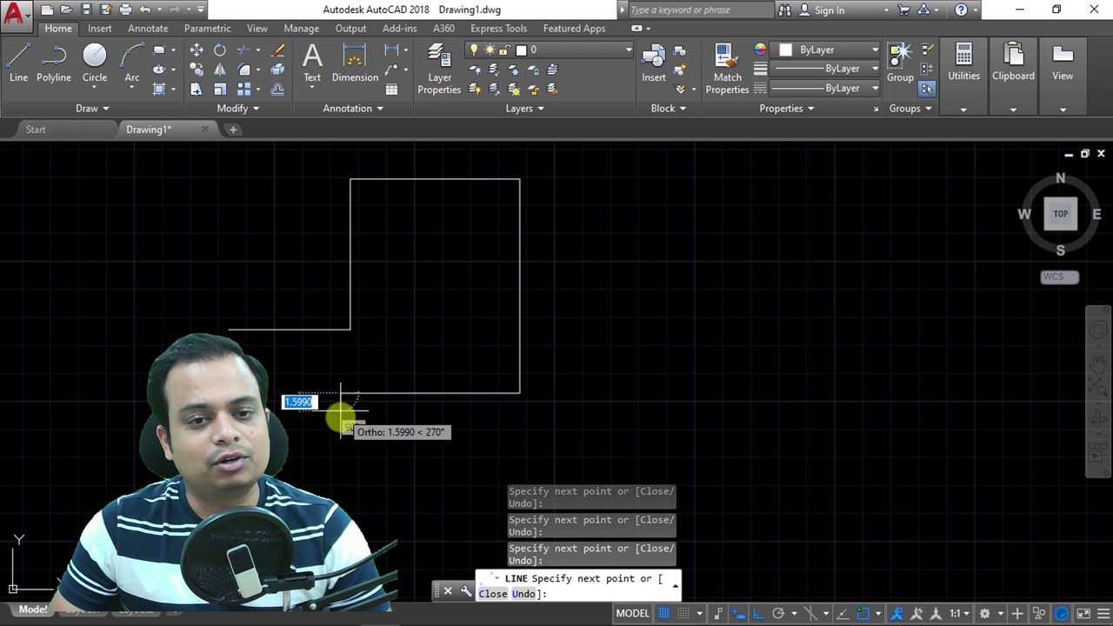
click(449, 511)
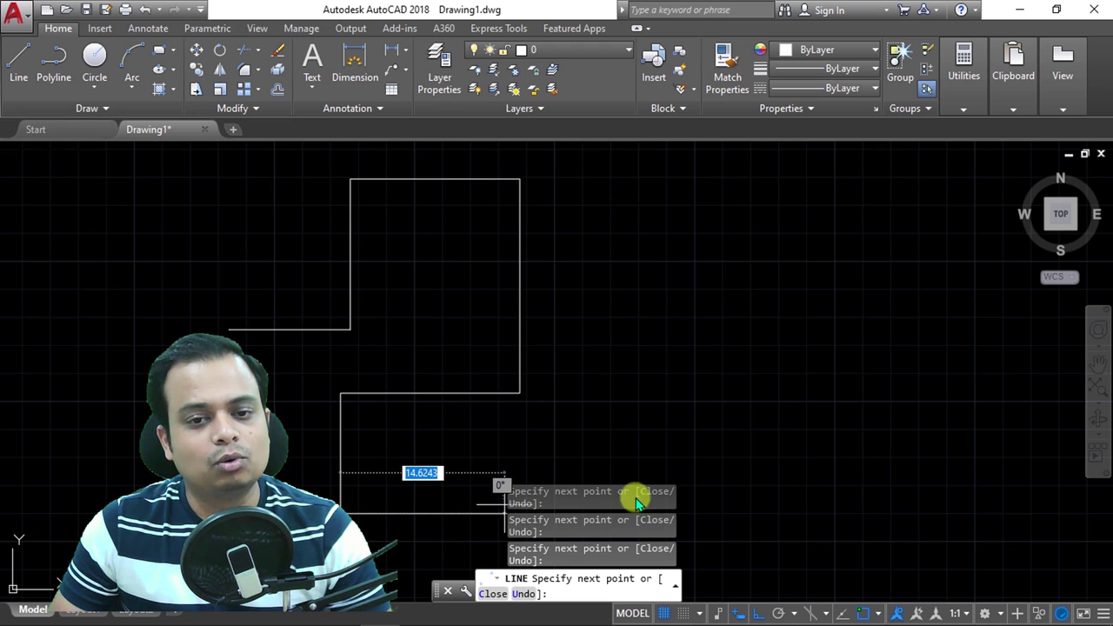
click(784, 495)
click(784, 255)
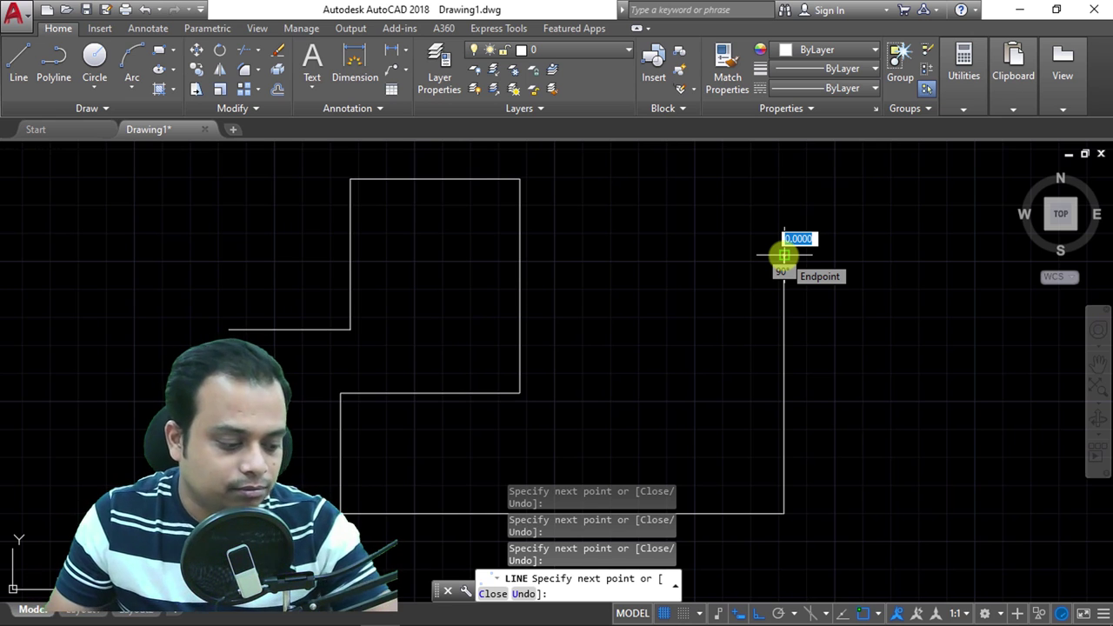
key(Escape)
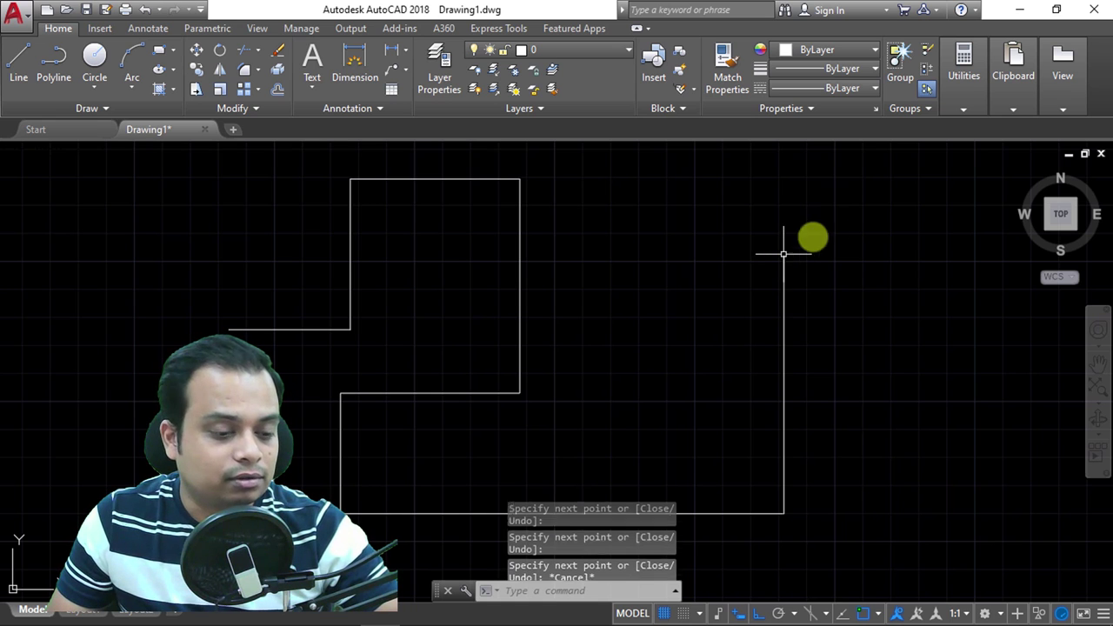
Crossing-select all eight outline lines and delete them
click(863, 148)
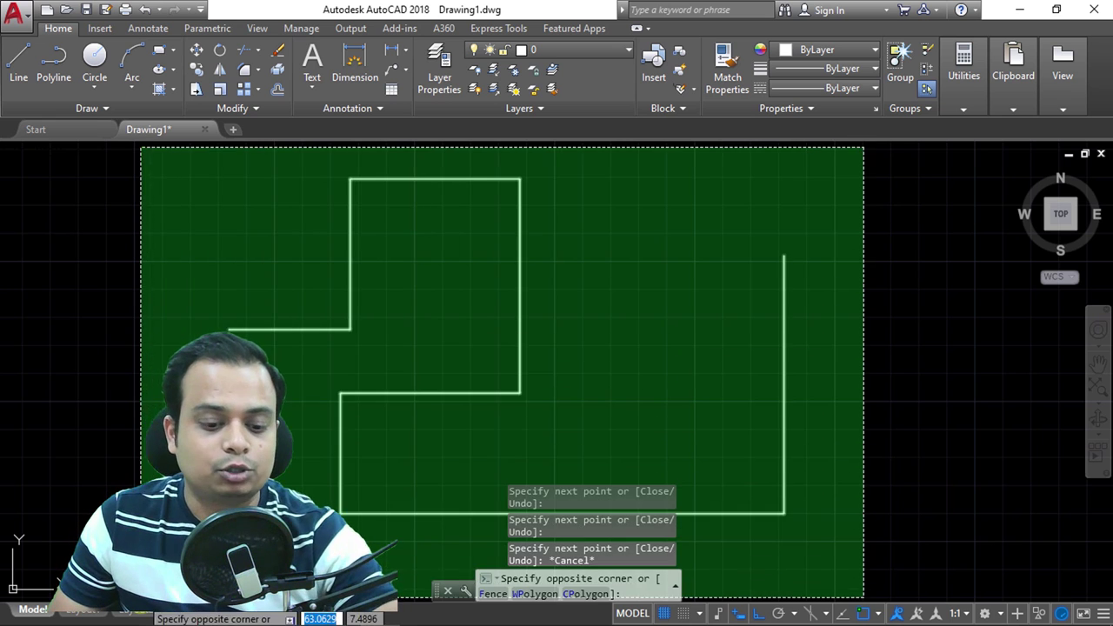
click(141, 527)
key(Delete)
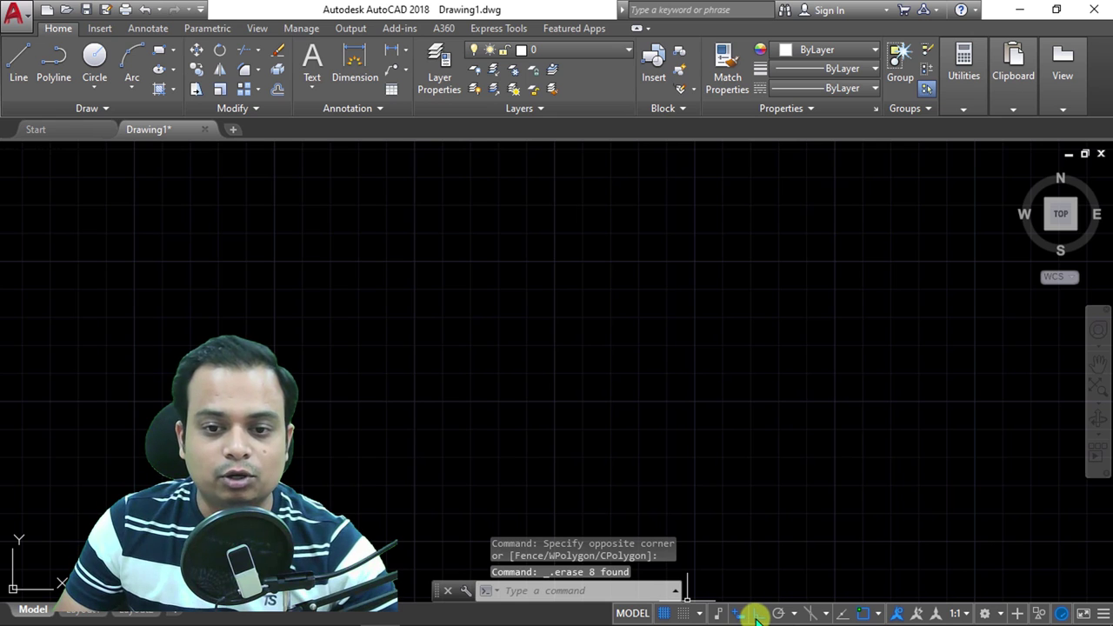
Turn Ortho off and show the polar tracking angle increments list
click(757, 615)
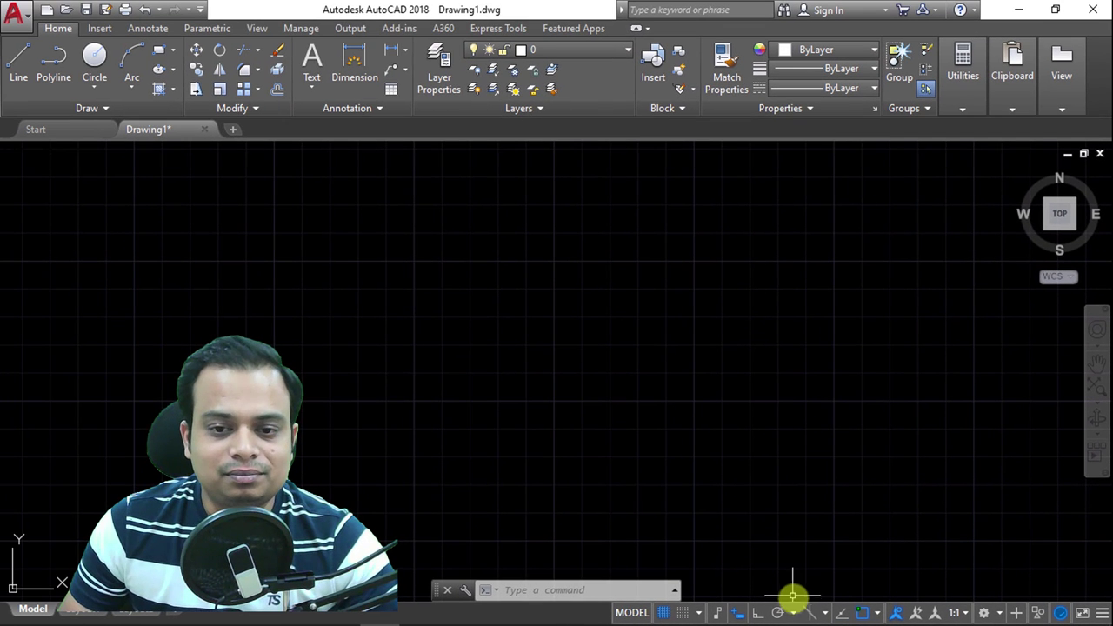
click(794, 609)
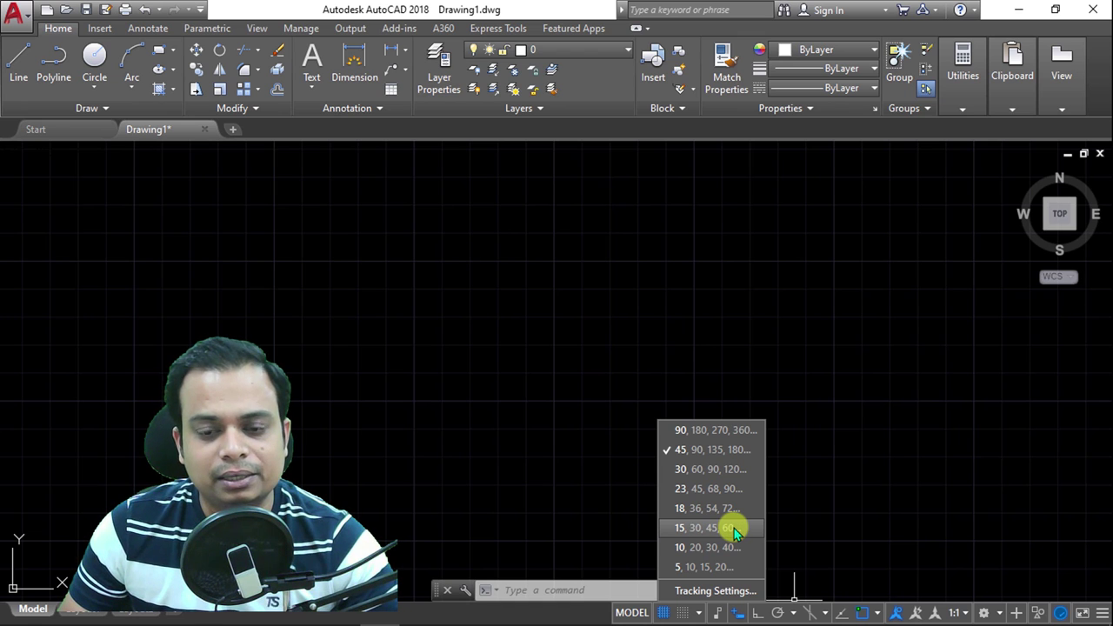
Set polar tracking to 15-degree increments and draw a horizontal test line
click(733, 527)
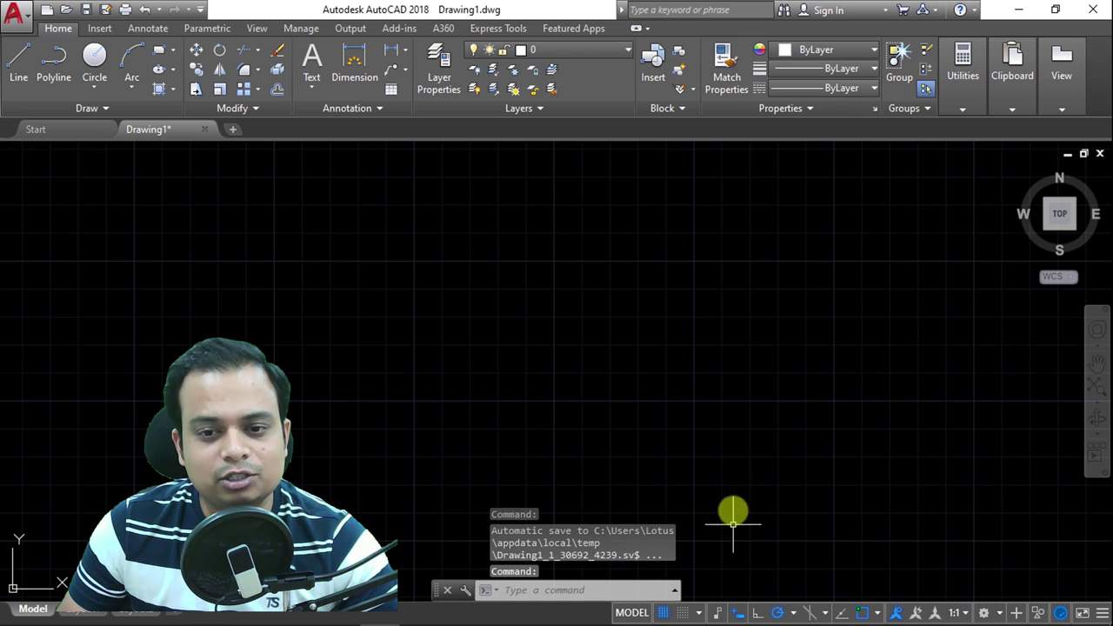
click(17, 58)
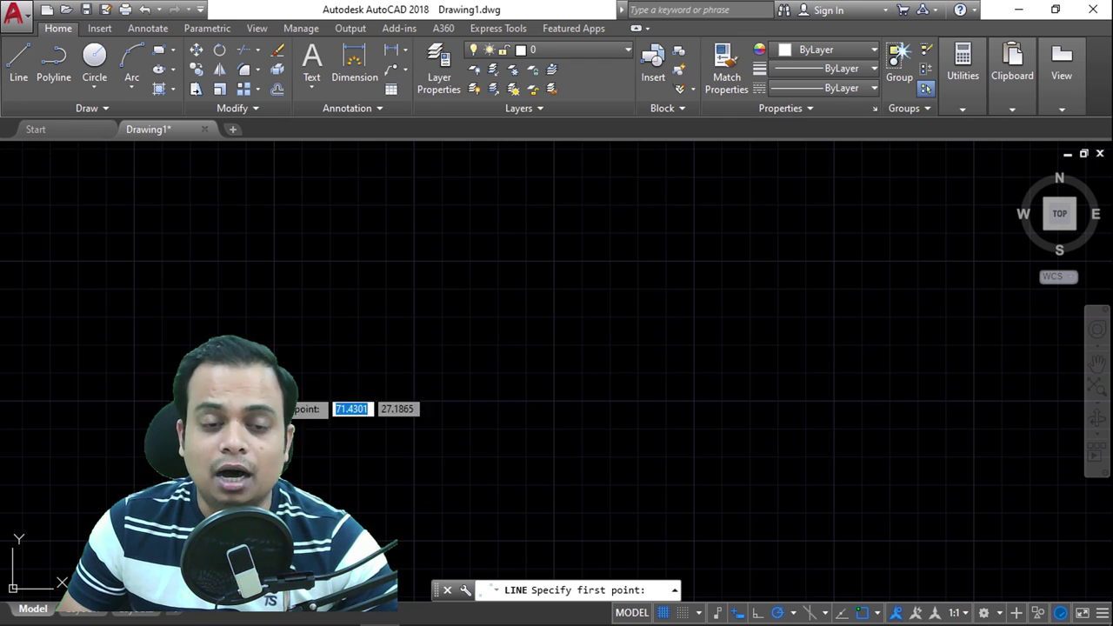
click(246, 402)
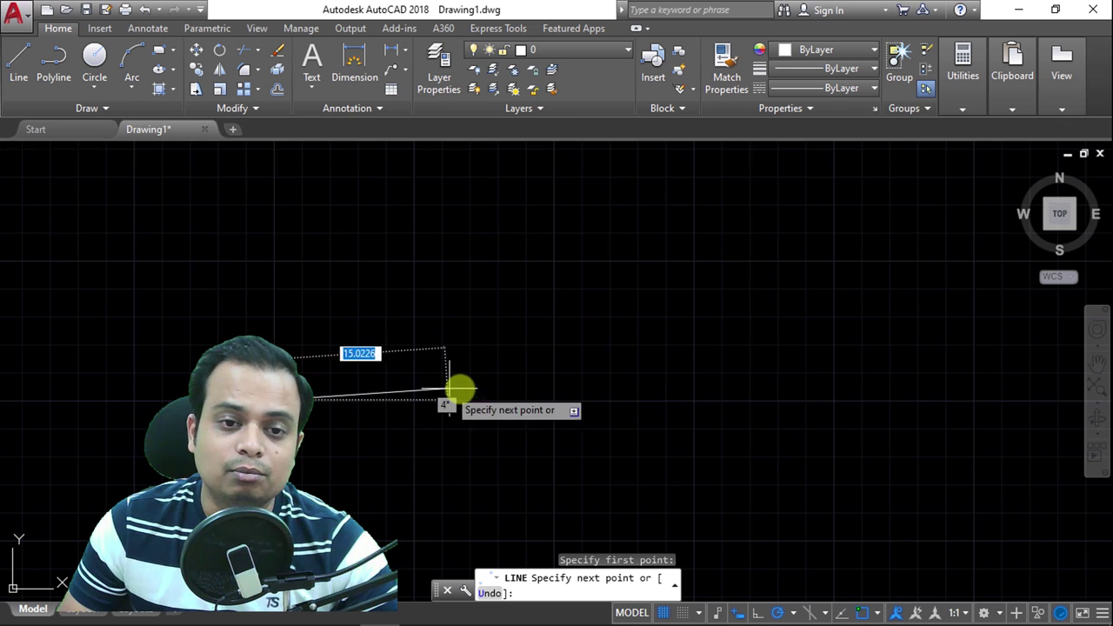
click(478, 400)
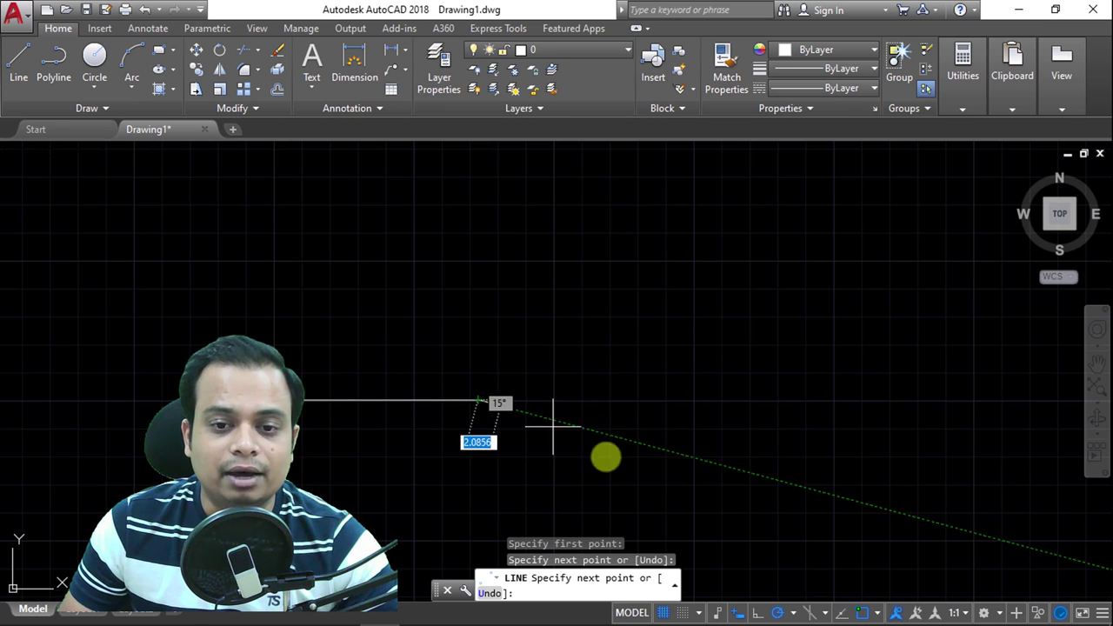
click(793, 612)
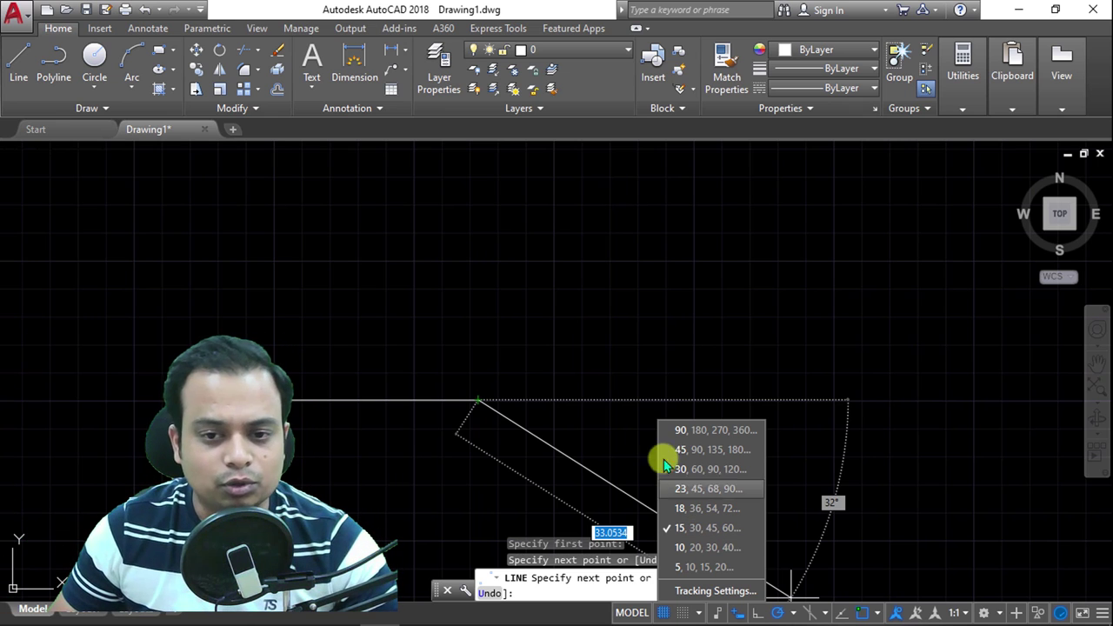
Close the polar angle list and erase the test line
key(Escape)
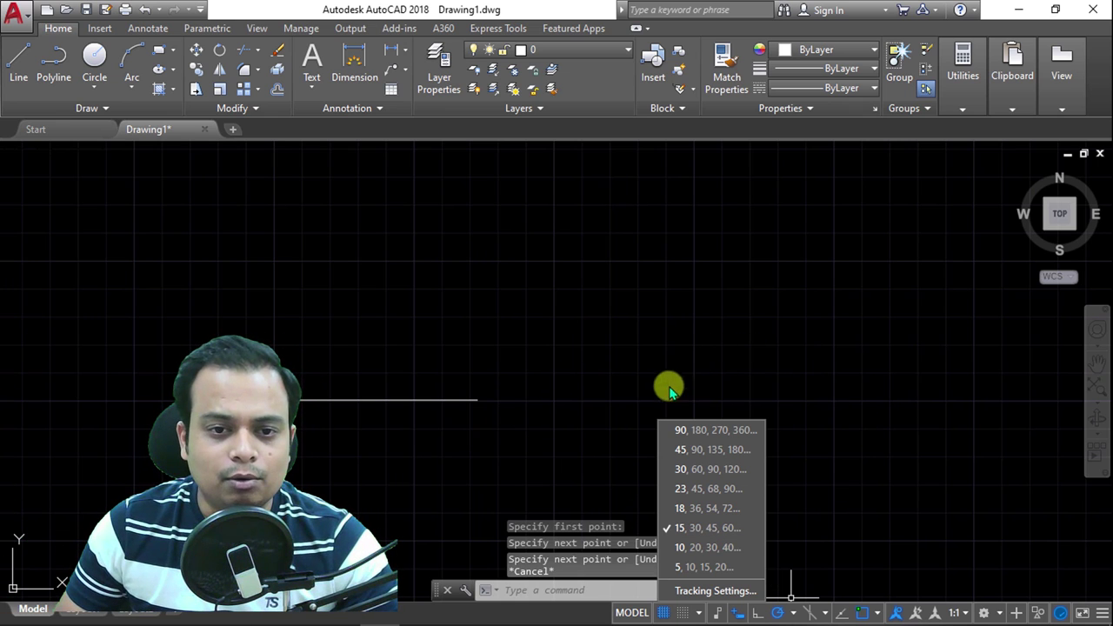
click(349, 370)
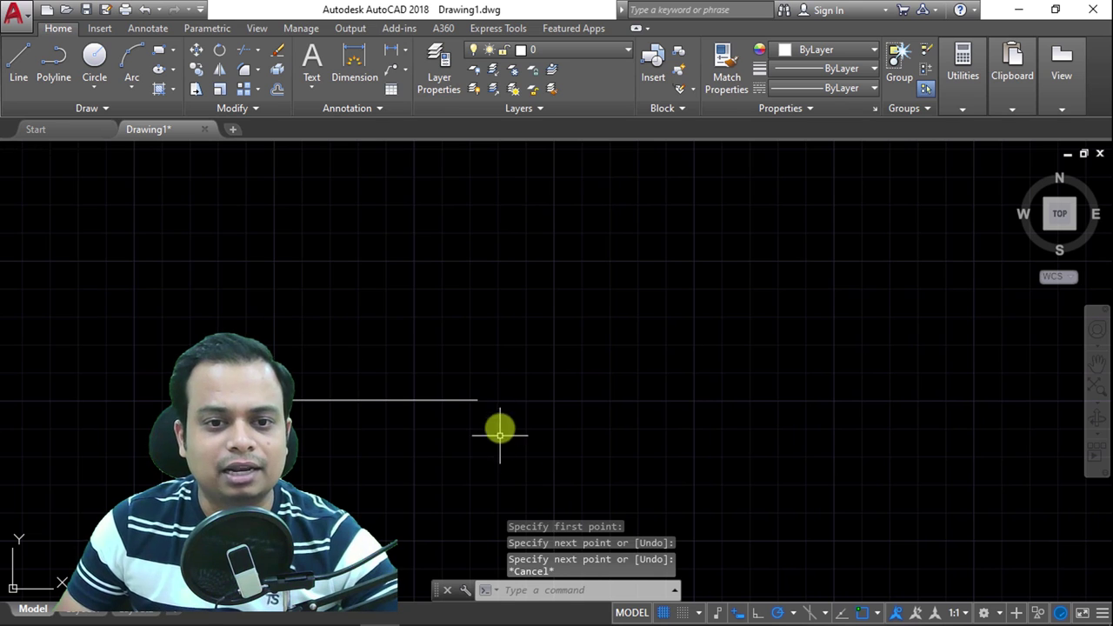
click(507, 298)
click(184, 487)
key(Delete)
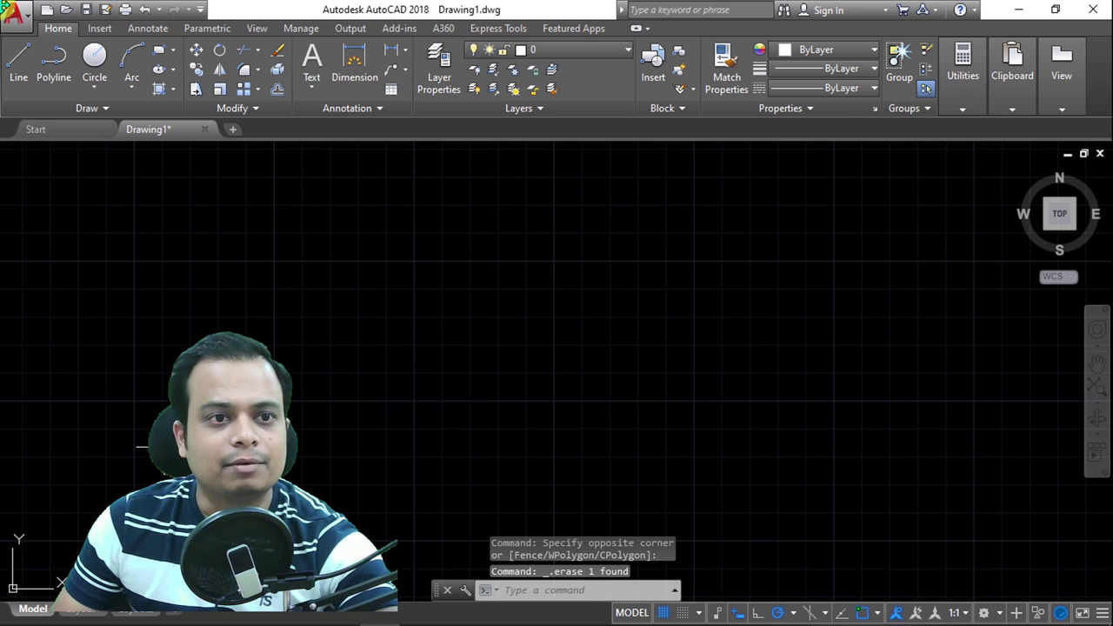
Draw a horizontal line, then continue with a 25-unit segment at 30°
click(13, 57)
click(344, 421)
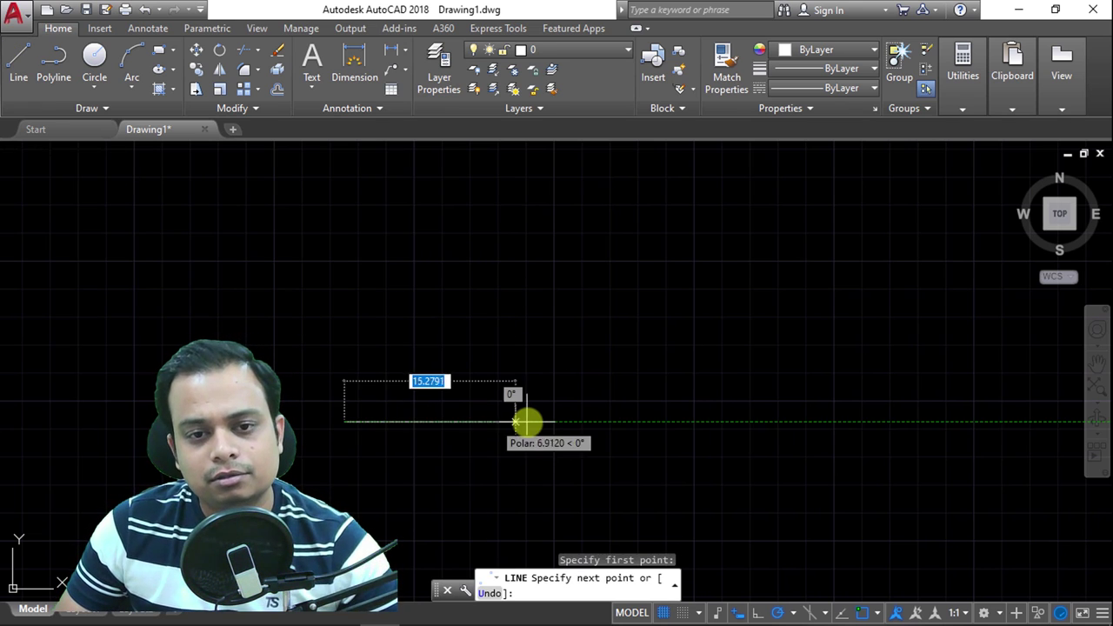
click(528, 422)
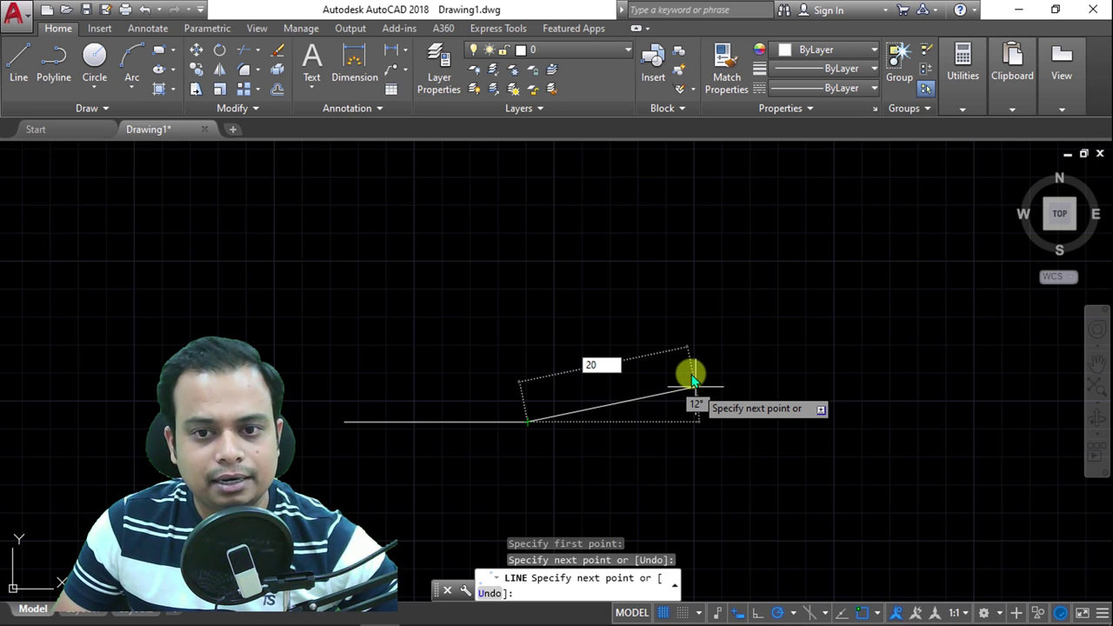
key(Escape)
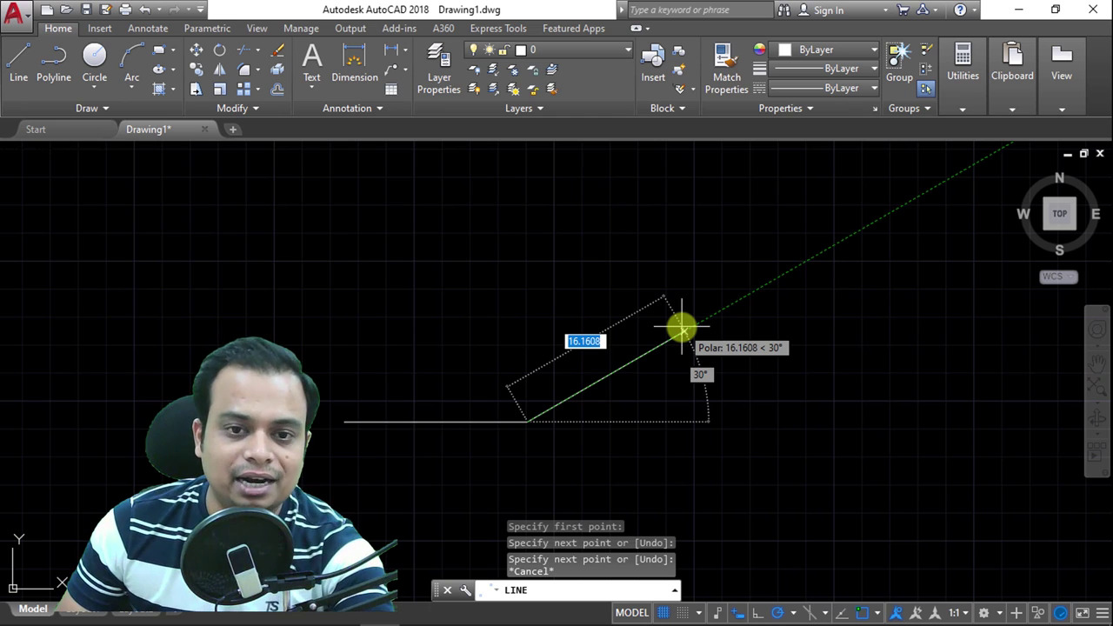
key(BackSpace)
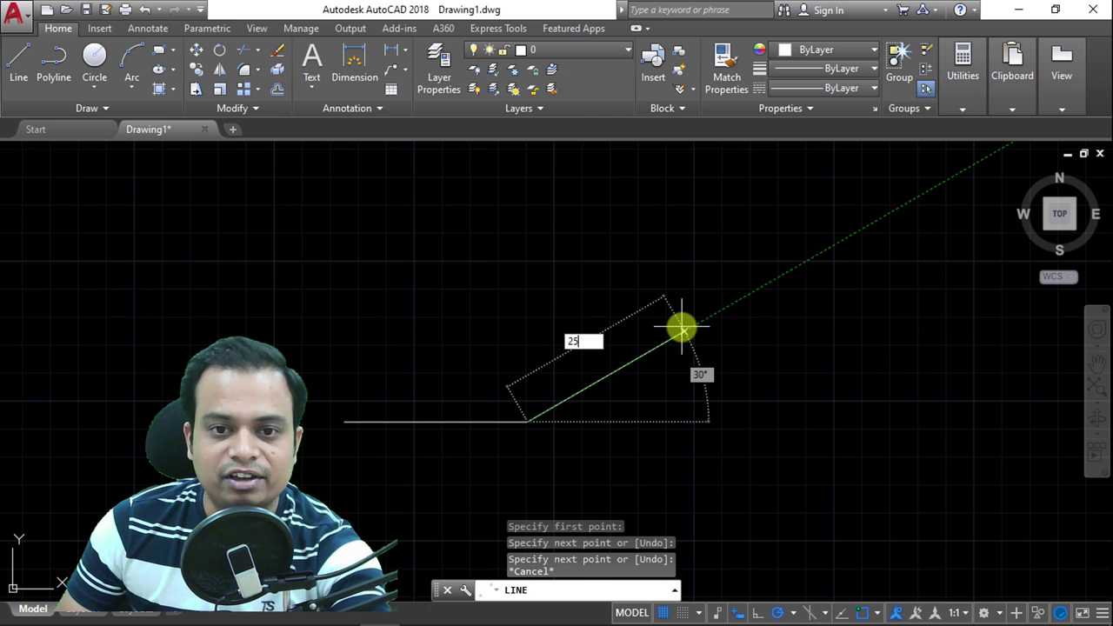
key(Return)
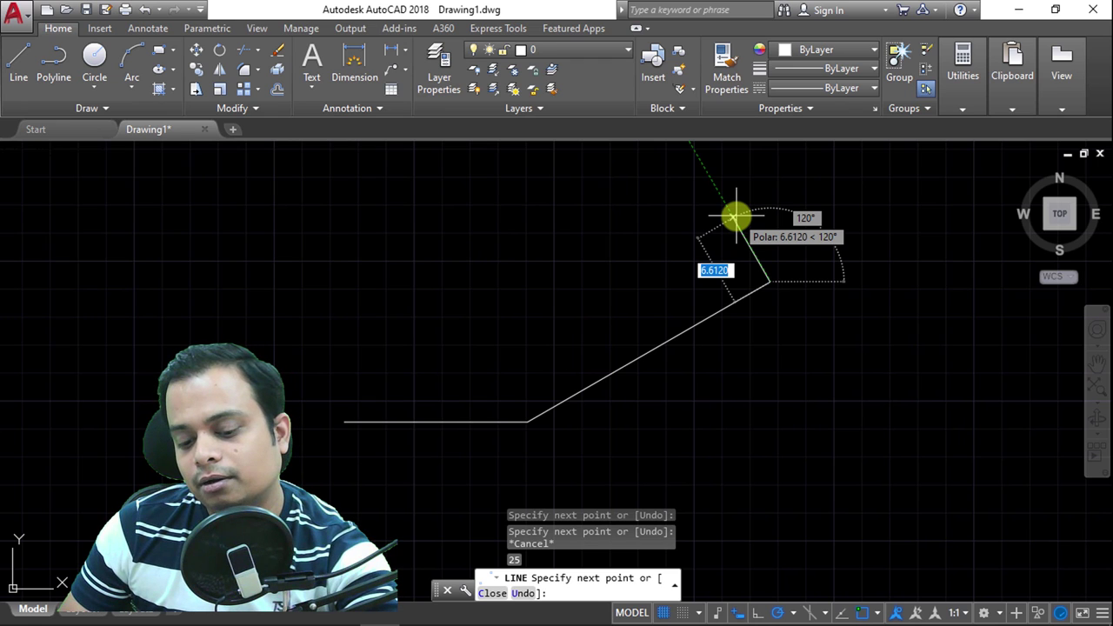
Add a 15-unit segment at 120°, finish the chain, and turn polar tracking off
text(1)
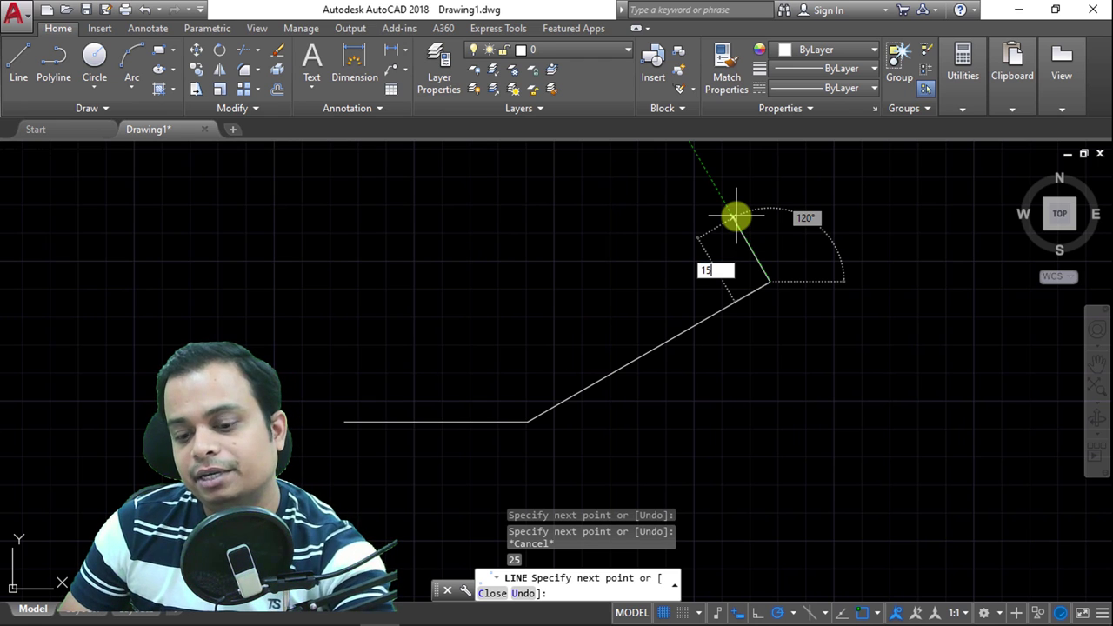
text(5)
key(Return)
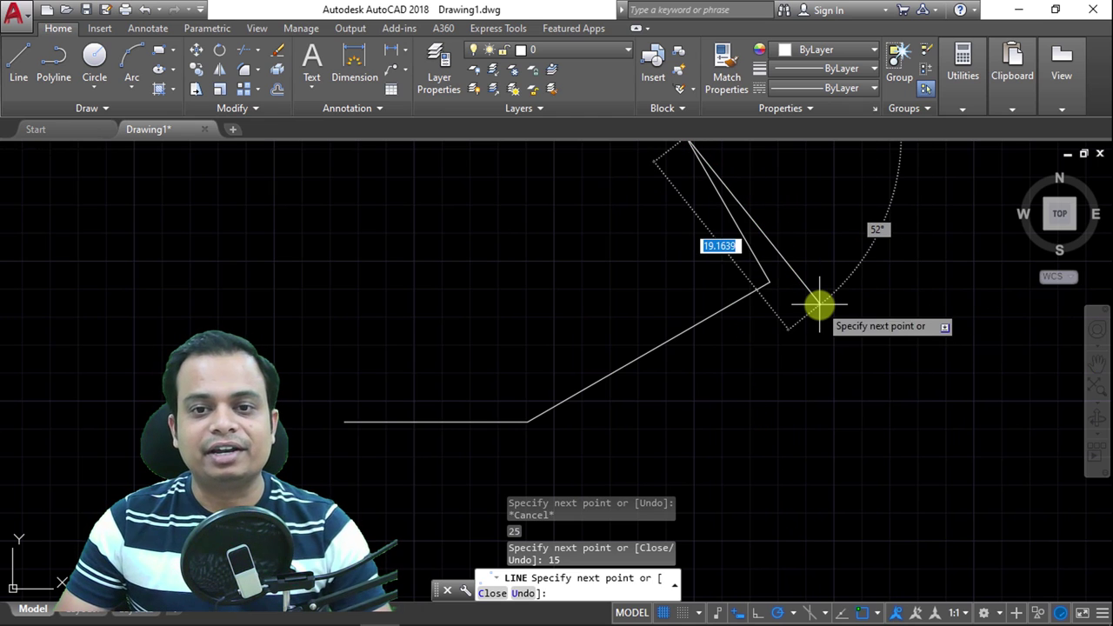
key(Return)
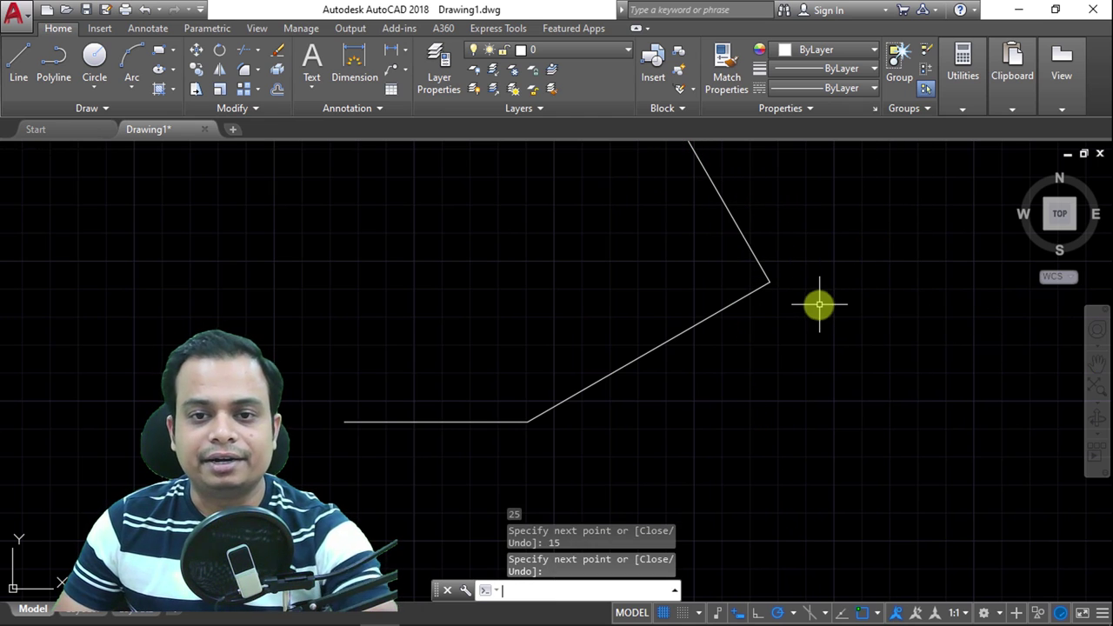
mouse_move(820, 304)
middle_down()
mouse_move(817, 371)
mouse_move(832, 316)
middle_up()
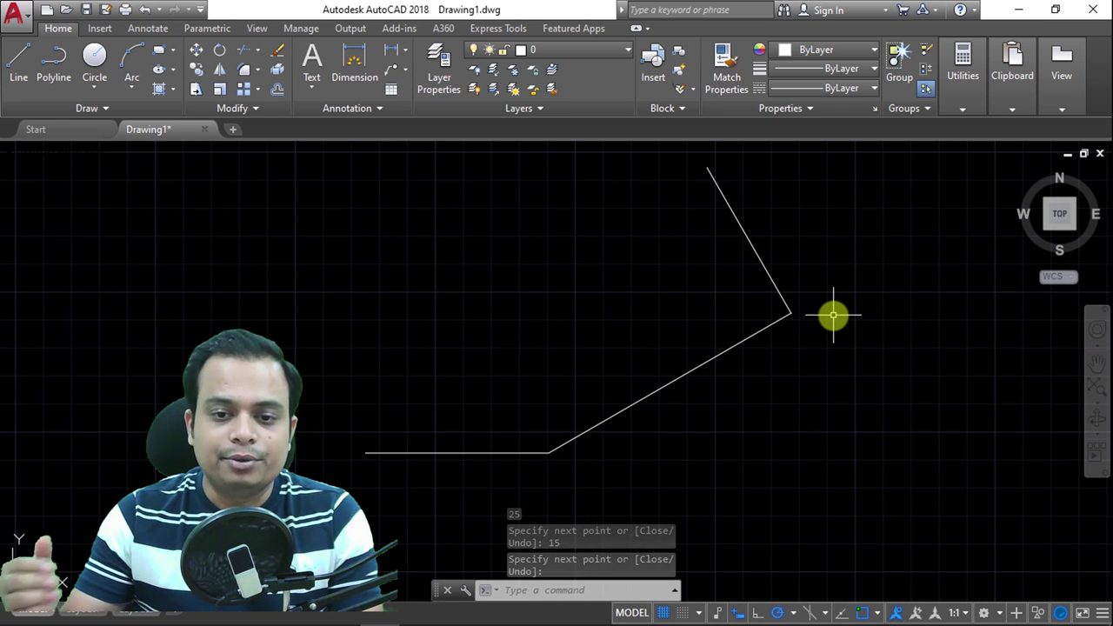
click(779, 611)
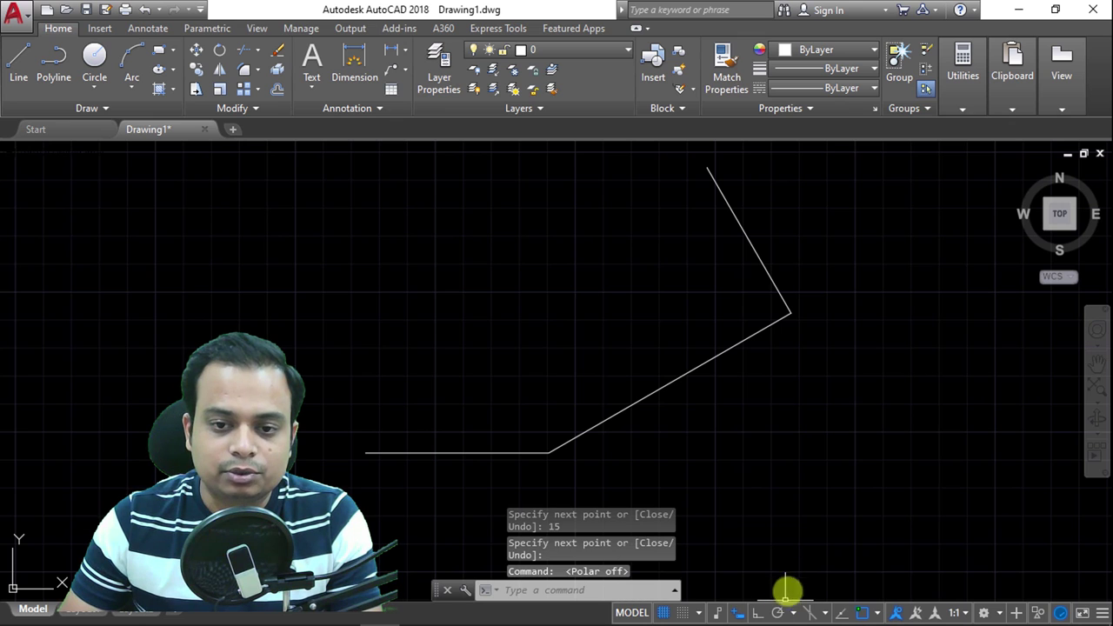
click(839, 153)
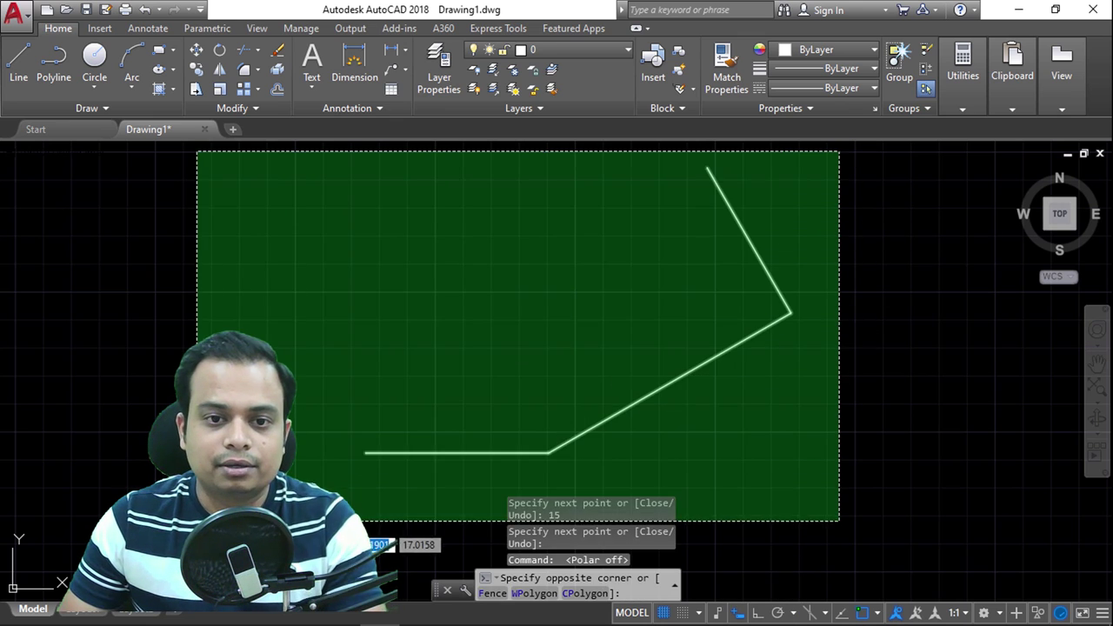
Delete the three-segment chain and review the object snap modes list
click(198, 520)
key(Delete)
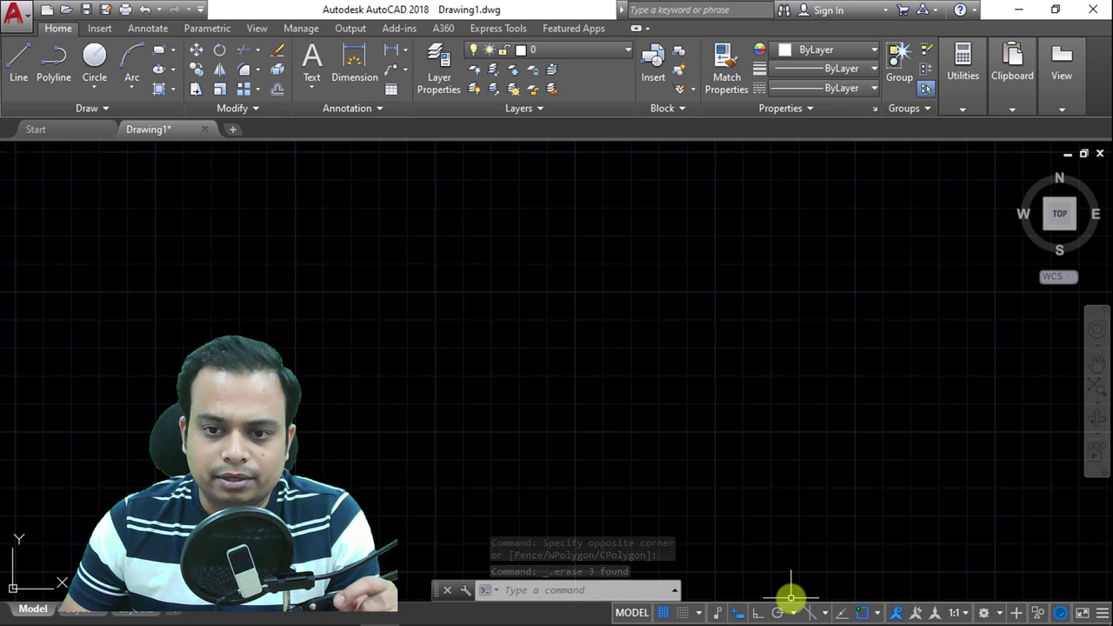
click(878, 614)
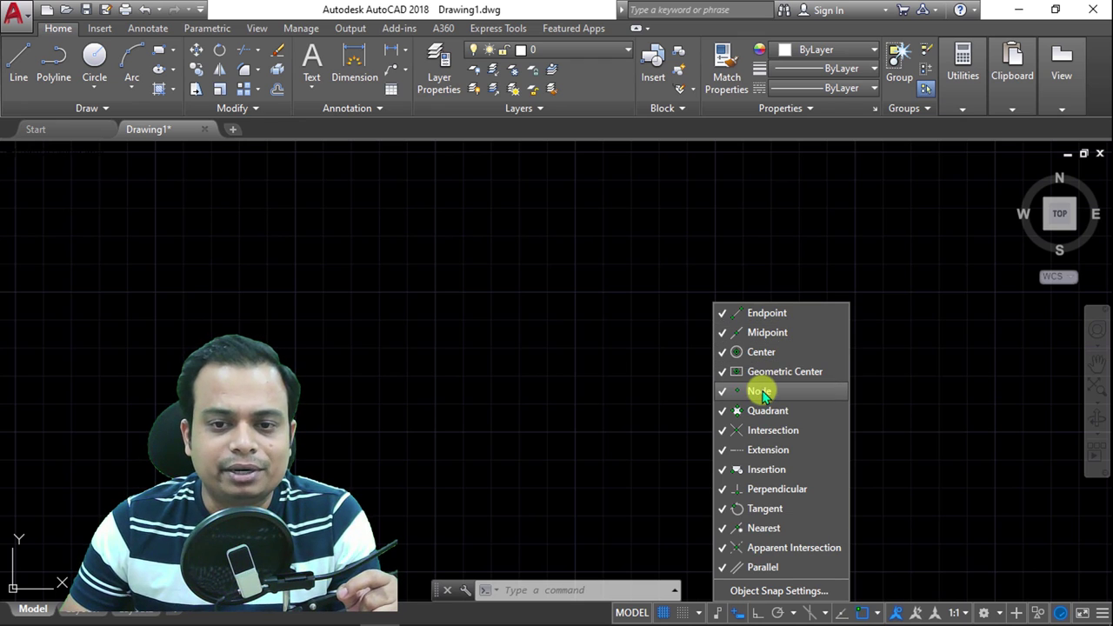
key(Escape)
key(Escape)
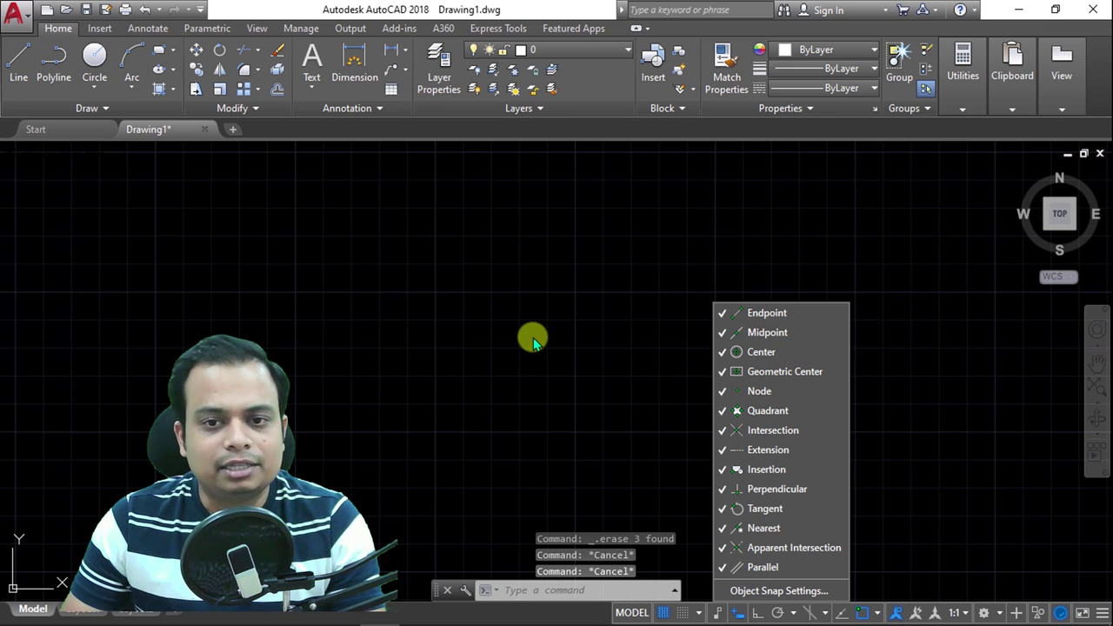
Draw a single horizontal line
click(18, 60)
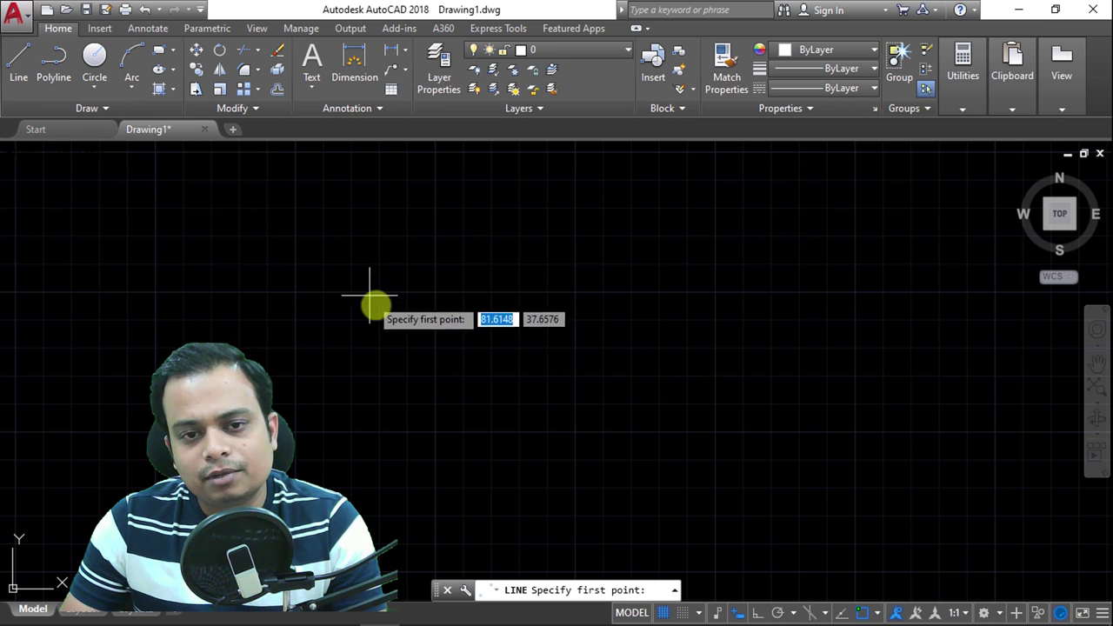
click(377, 325)
click(612, 323)
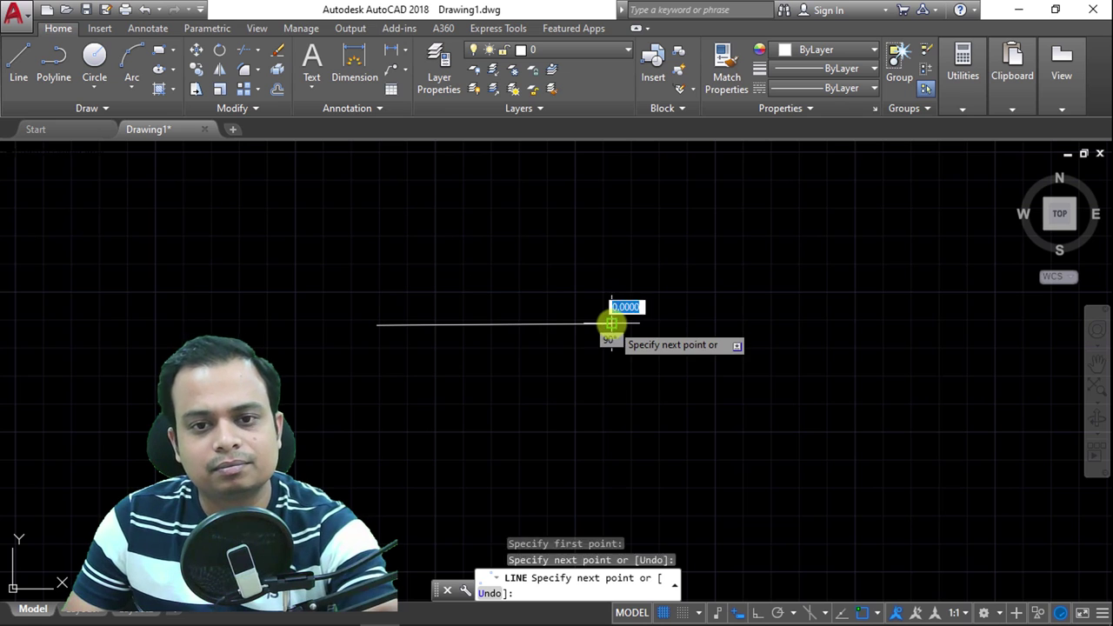
key(Return)
Draw an angled line snapped to the horizontal line's right endpoint, then turn object snap off
click(17, 78)
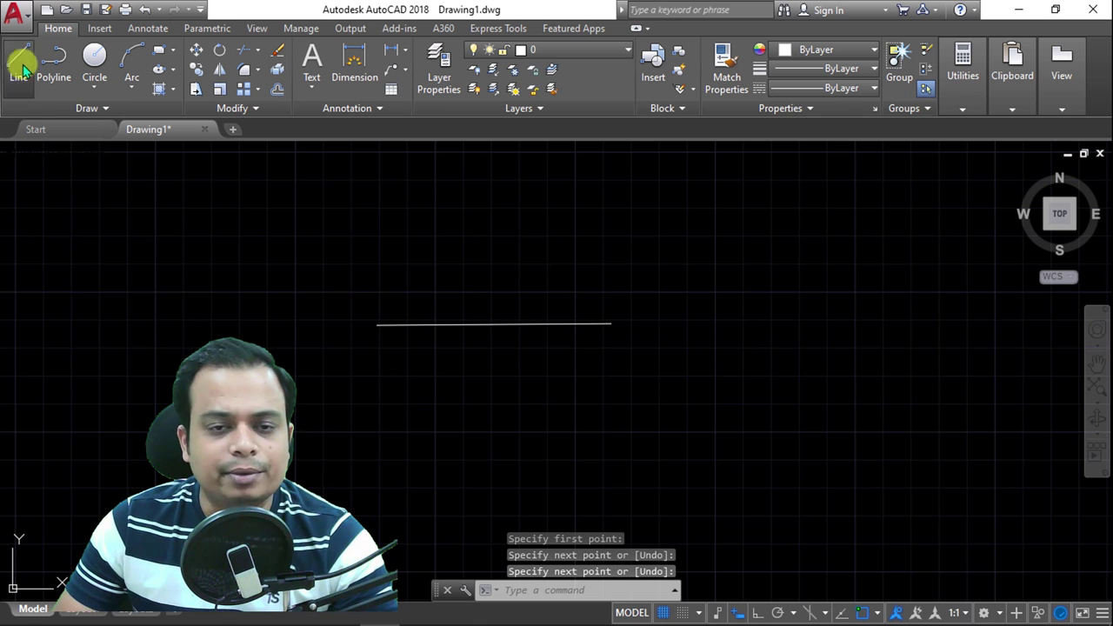
click(709, 173)
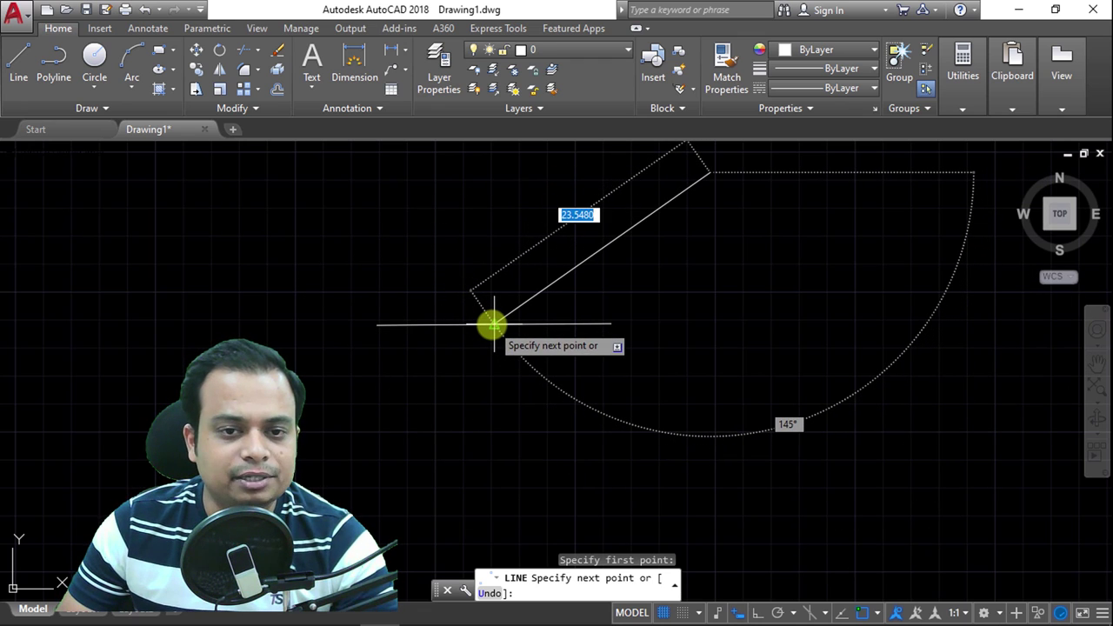
click(493, 324)
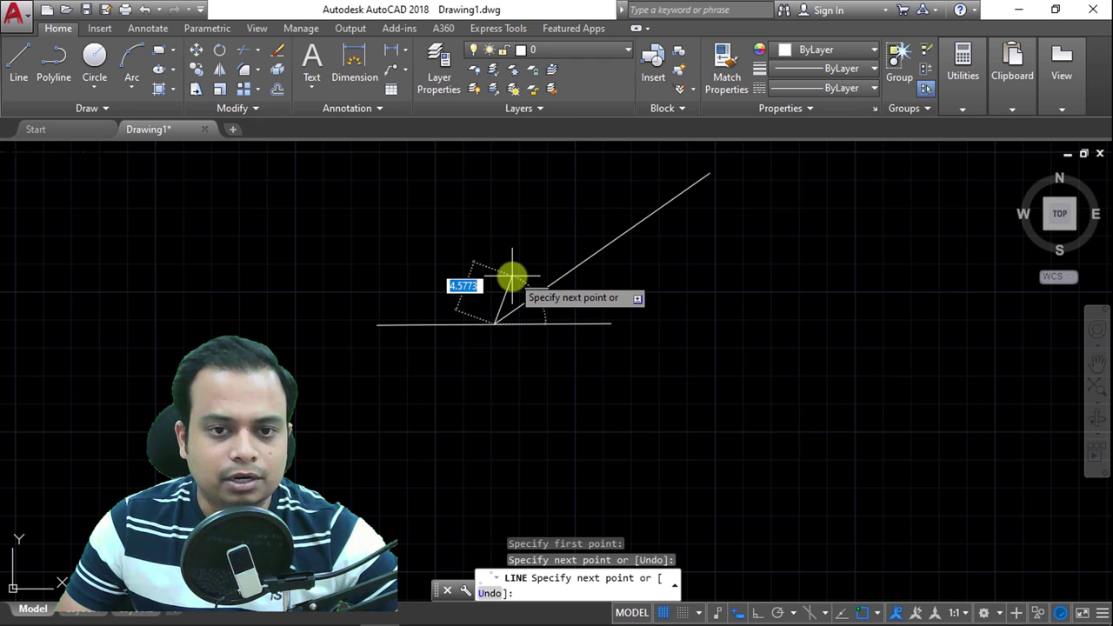
key(ctrl+z)
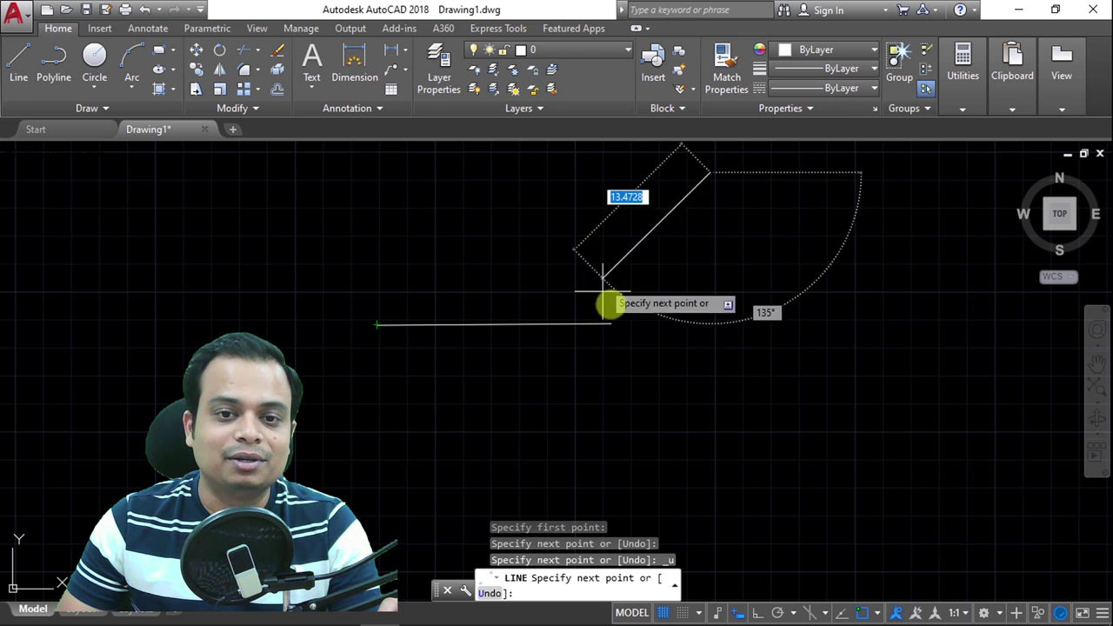
click(612, 325)
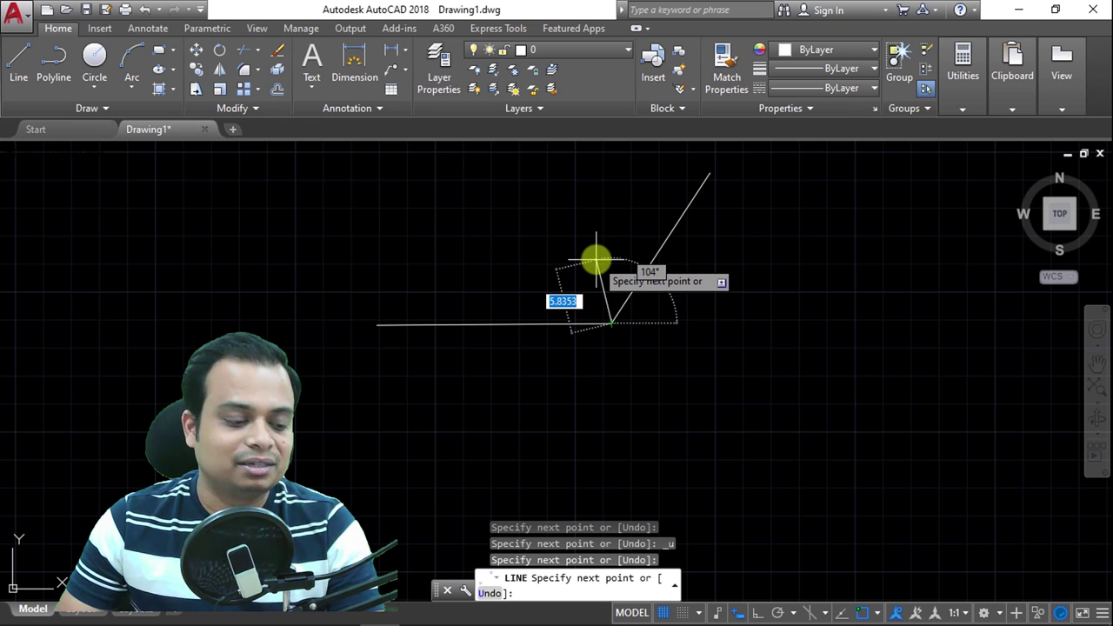
key(Escape)
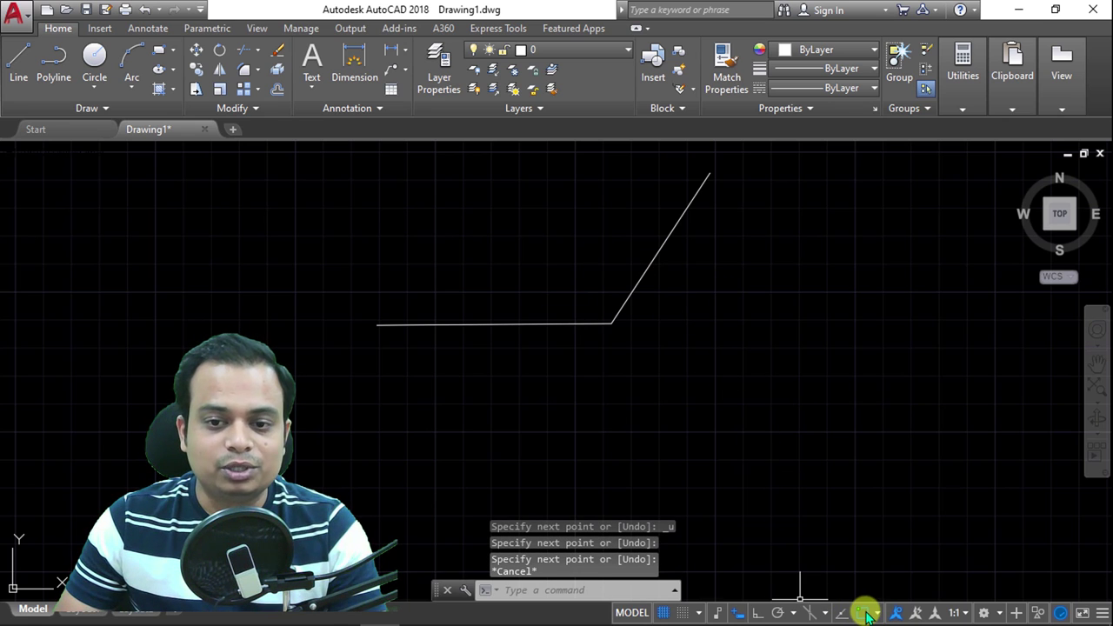
click(863, 613)
Draw a second horizontal line in freshly panned space
mouse_move(760, 405)
middle_down()
mouse_move(670, 392)
mouse_move(392, 397)
middle_up()
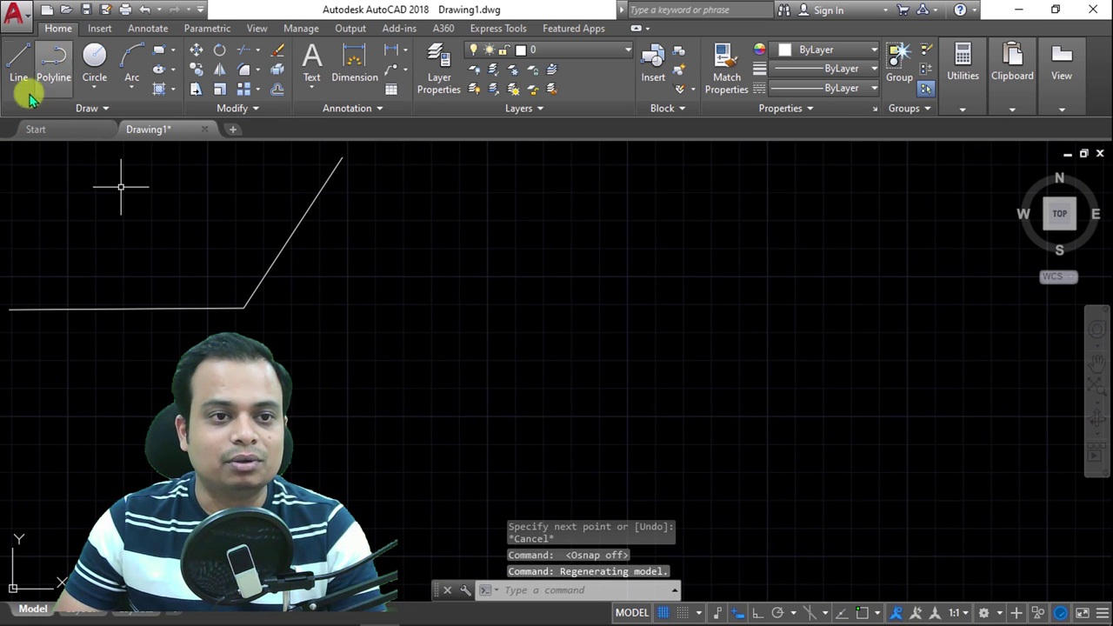
click(19, 60)
click(383, 353)
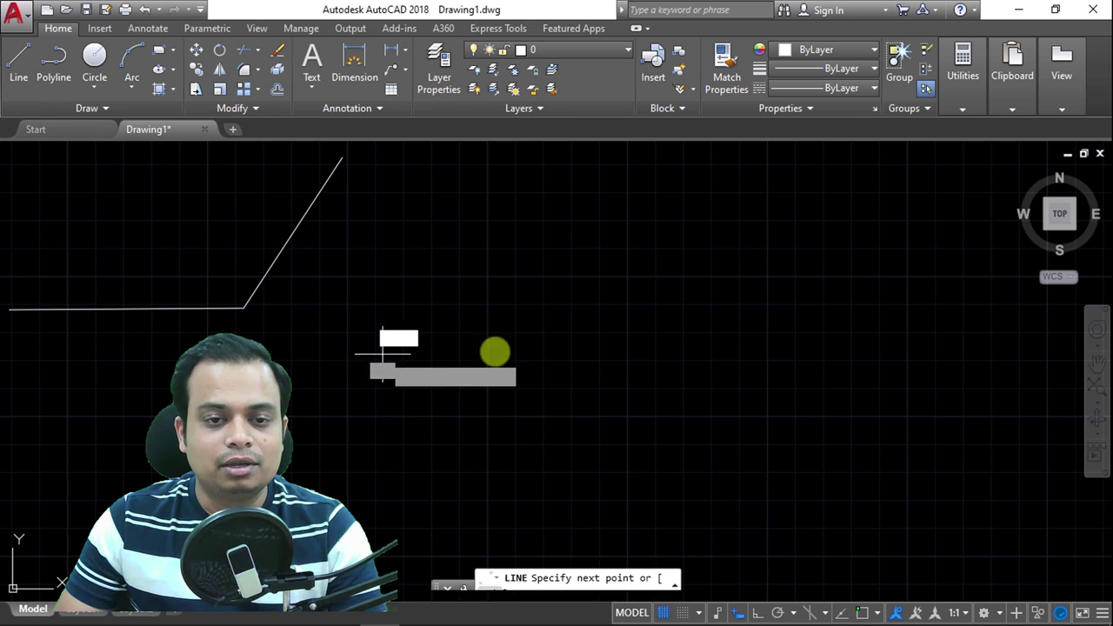
click(678, 354)
key(Return)
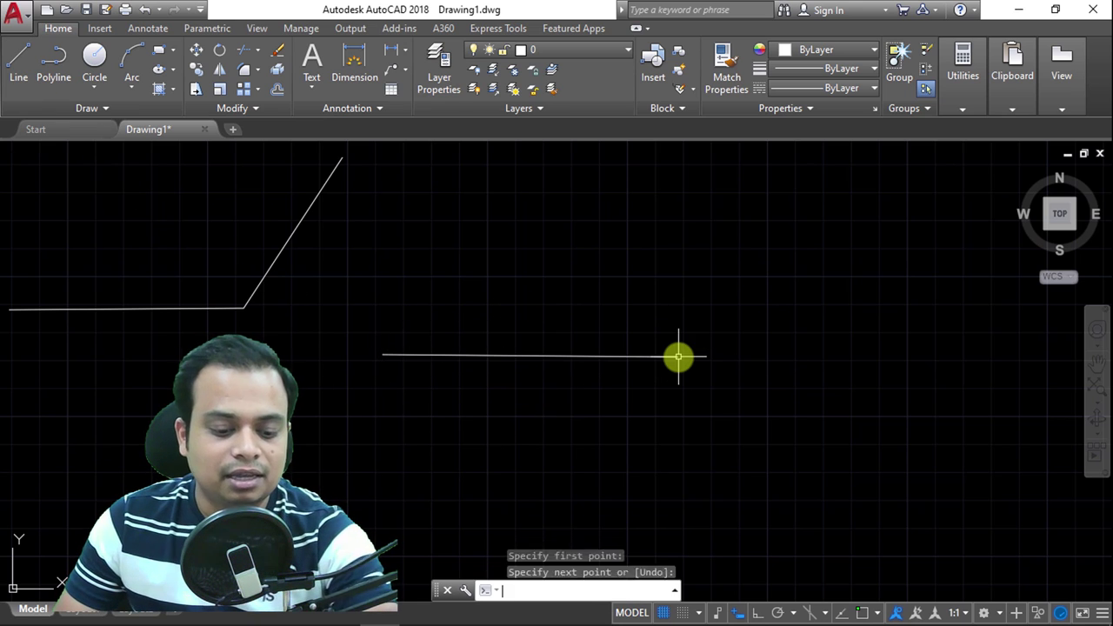
With object snap back on, draw an angled line snapped to its right endpoint
text(l)
key(Return)
click(732, 147)
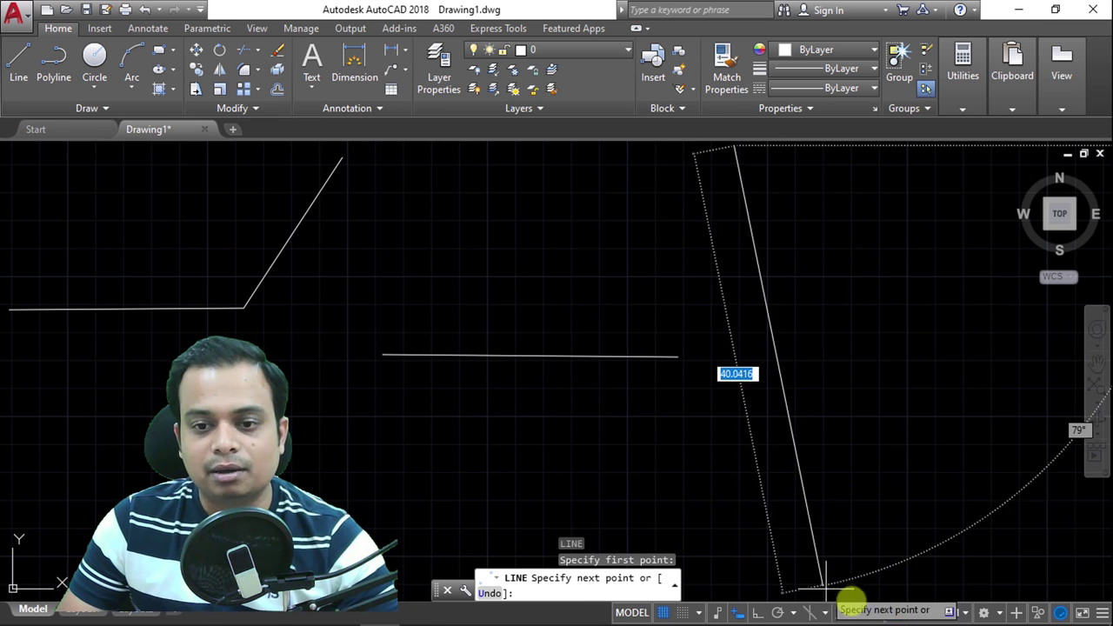
click(863, 612)
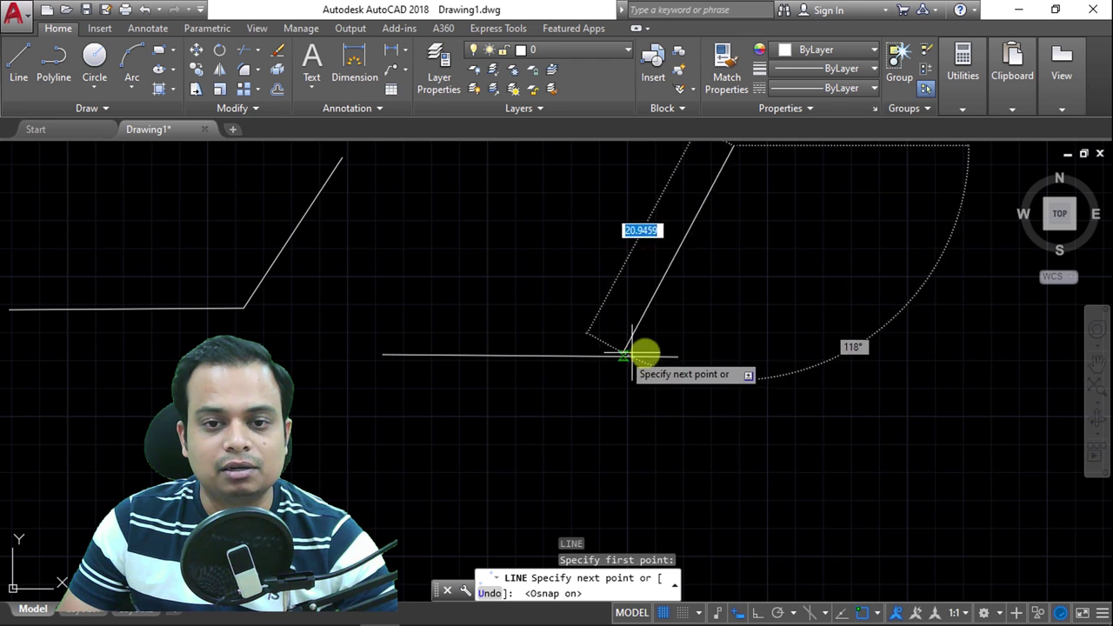
click(677, 355)
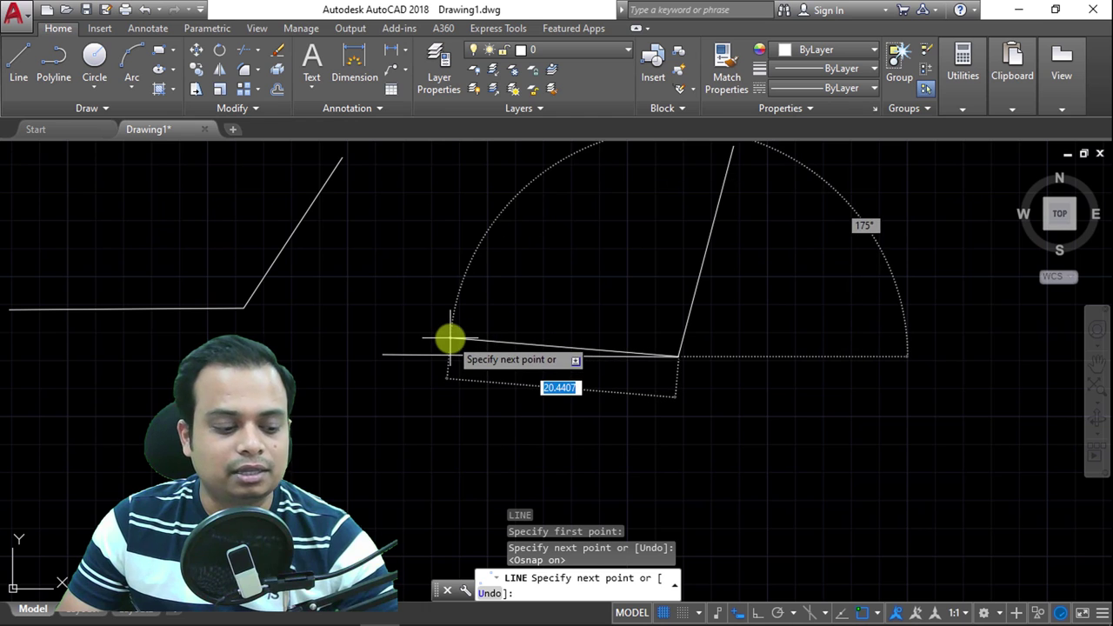
key(Escape)
Crossing-select all four lines to erase them
scroll(591, 387, down, 4)
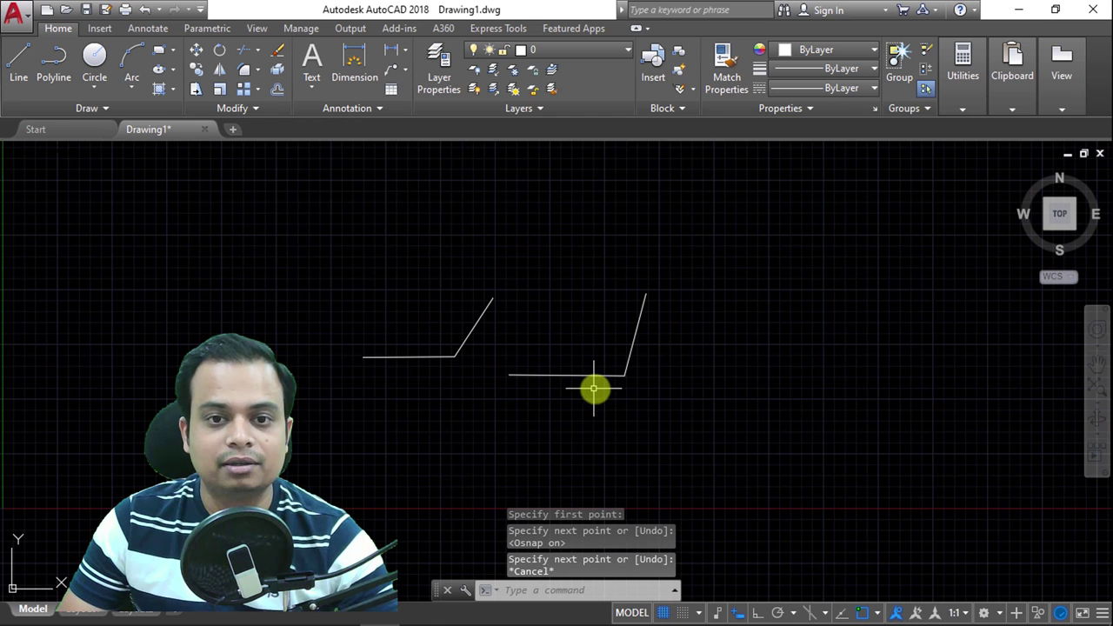
click(723, 207)
click(339, 448)
key(Delete)
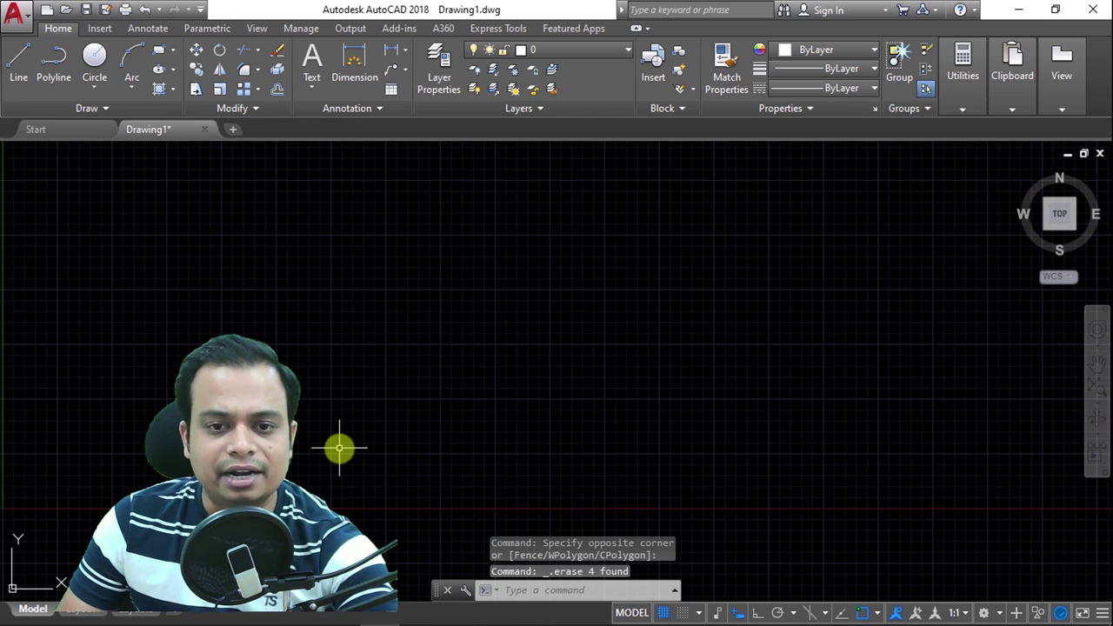